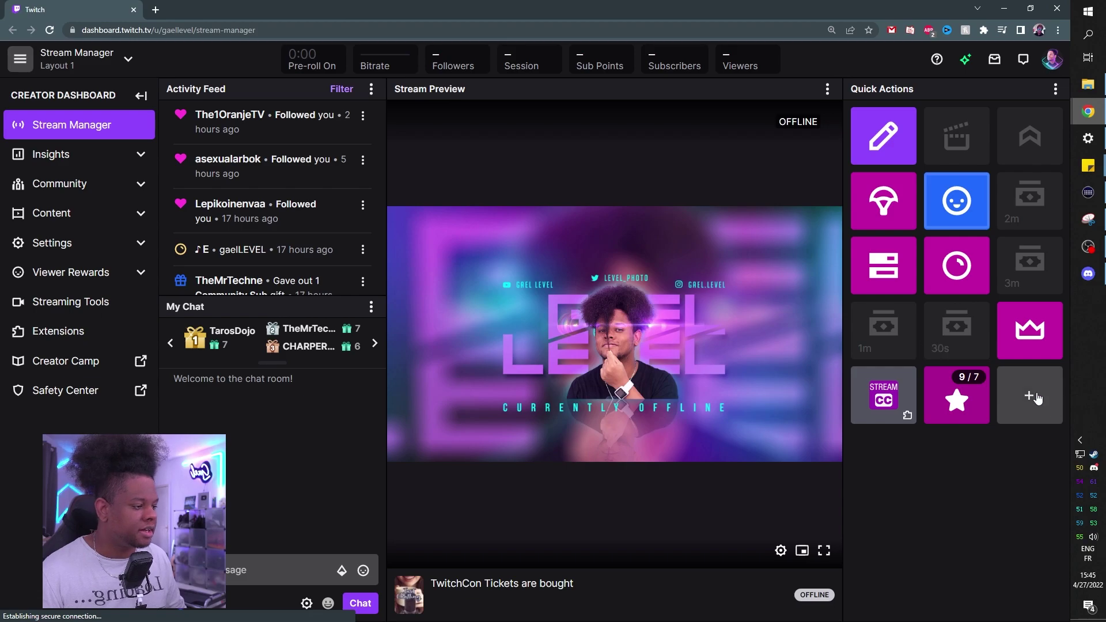
# Add the Manage Goals quick action to see the current 9 of 7 new-subs goal
pyautogui.click(1024, 399)
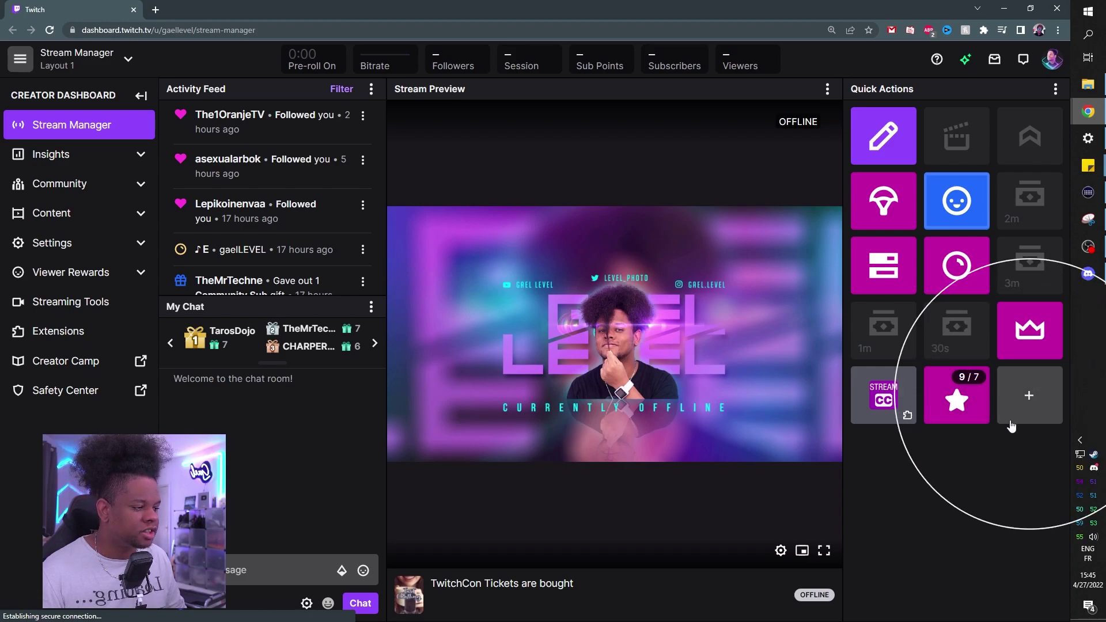
pyautogui.scroll(-2, 485, 240)
pyautogui.scroll(-1, 485, 241)
pyautogui.scroll(-1, 510, 306)
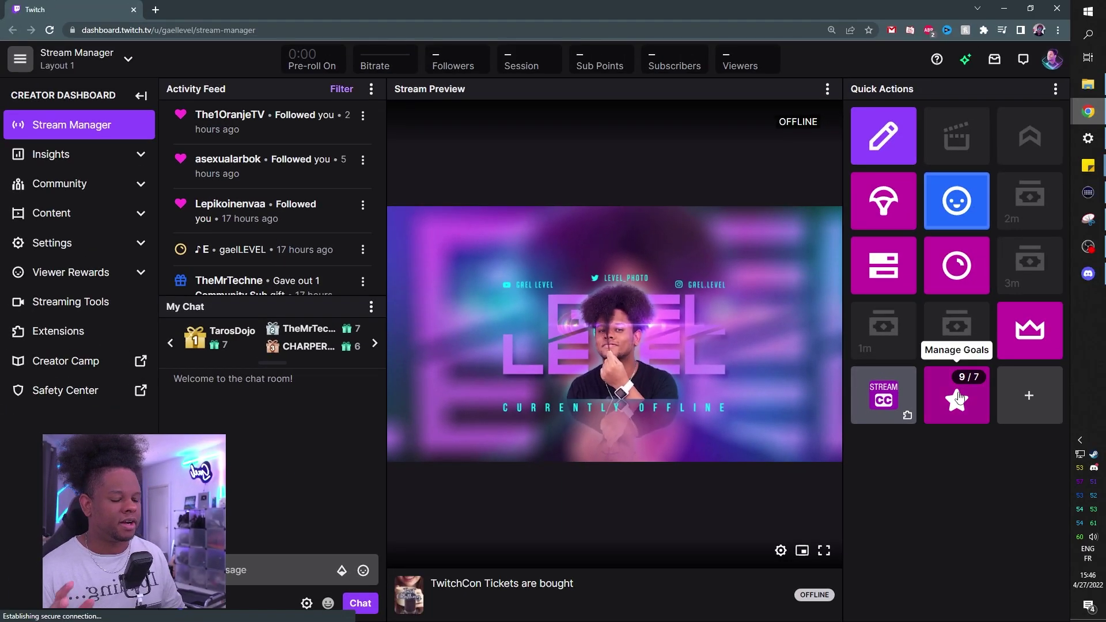
pyautogui.click(1004, 417)
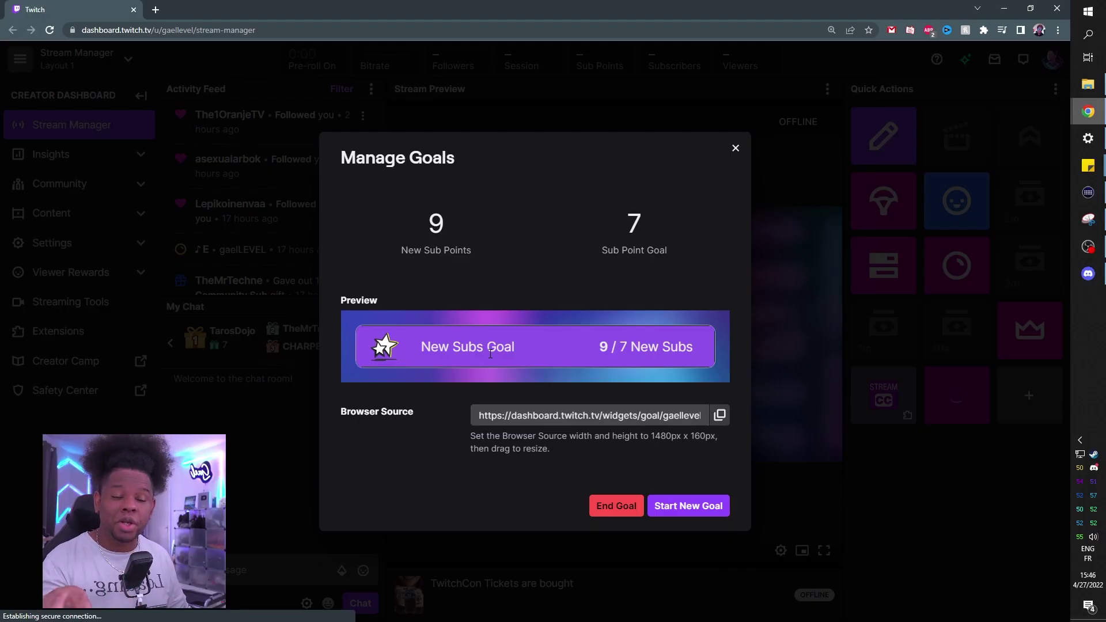
# Start a new subscription goal with a sub point target of 5 new subs
pyautogui.click(683, 508)
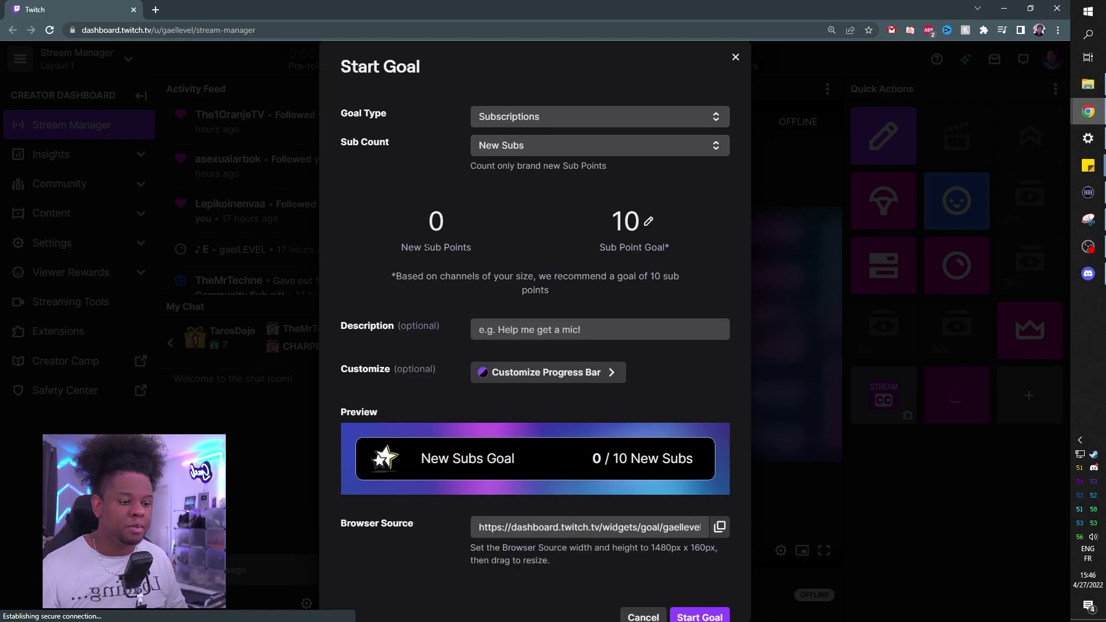
pyautogui.scroll(-1, 414, 319)
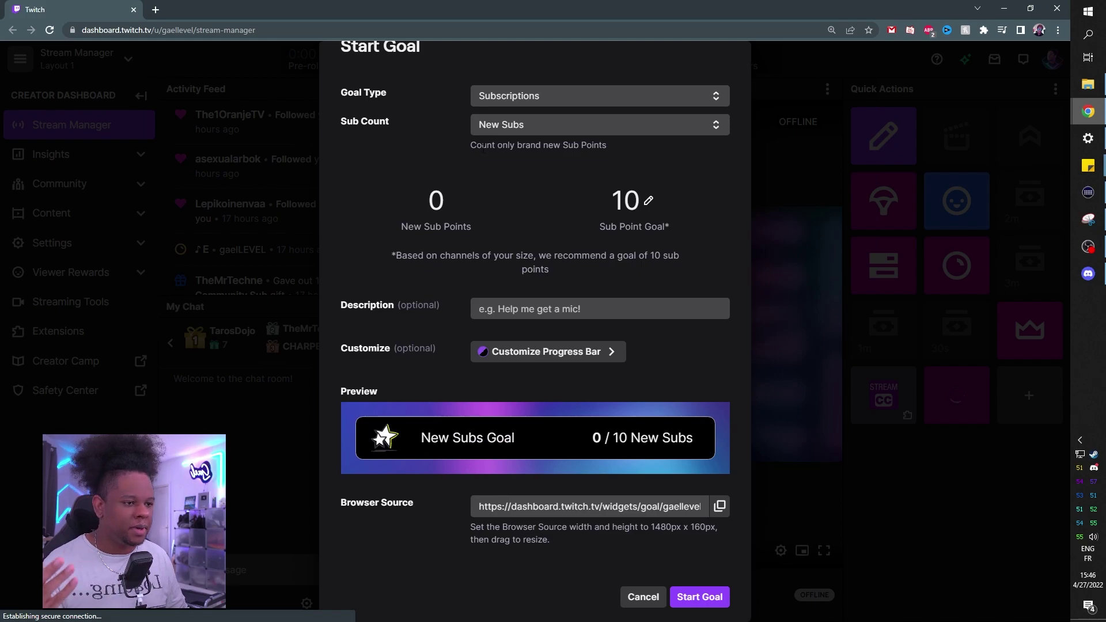
pyautogui.click(646, 201)
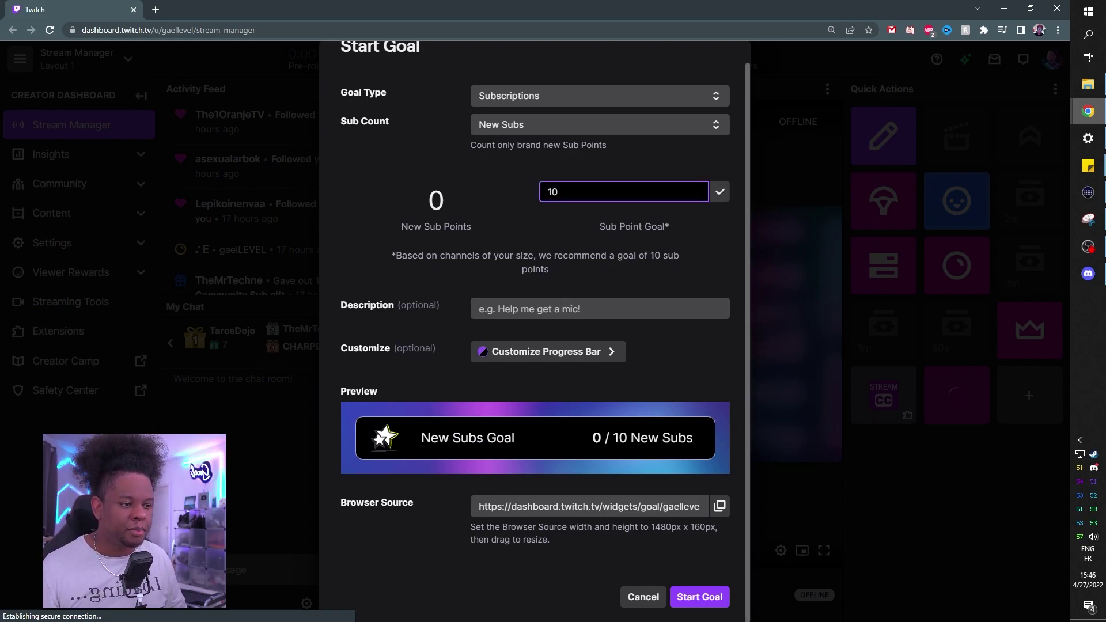
pyautogui.hotkey('ctrl', 'a')
pyautogui.write('5')
pyautogui.press('Return')
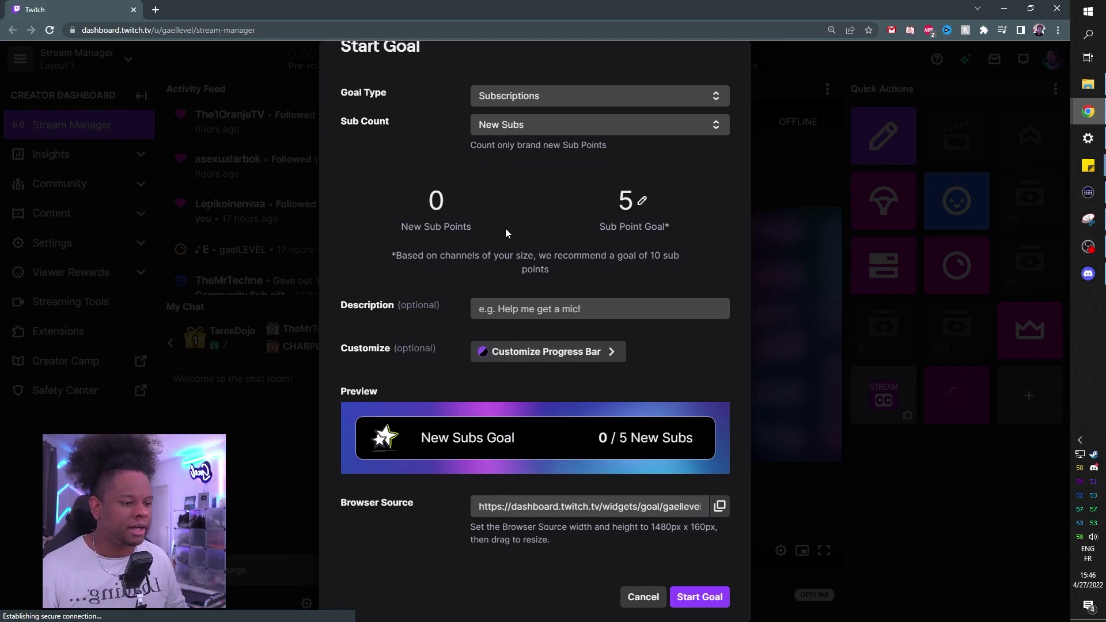
pyautogui.click(519, 308)
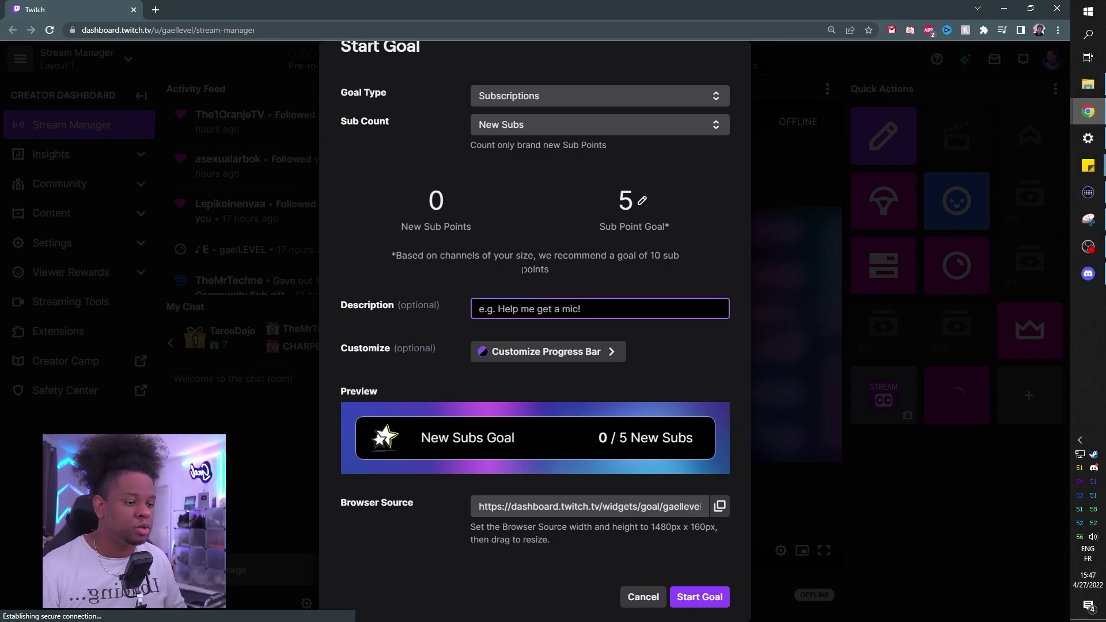
pyautogui.click(557, 358)
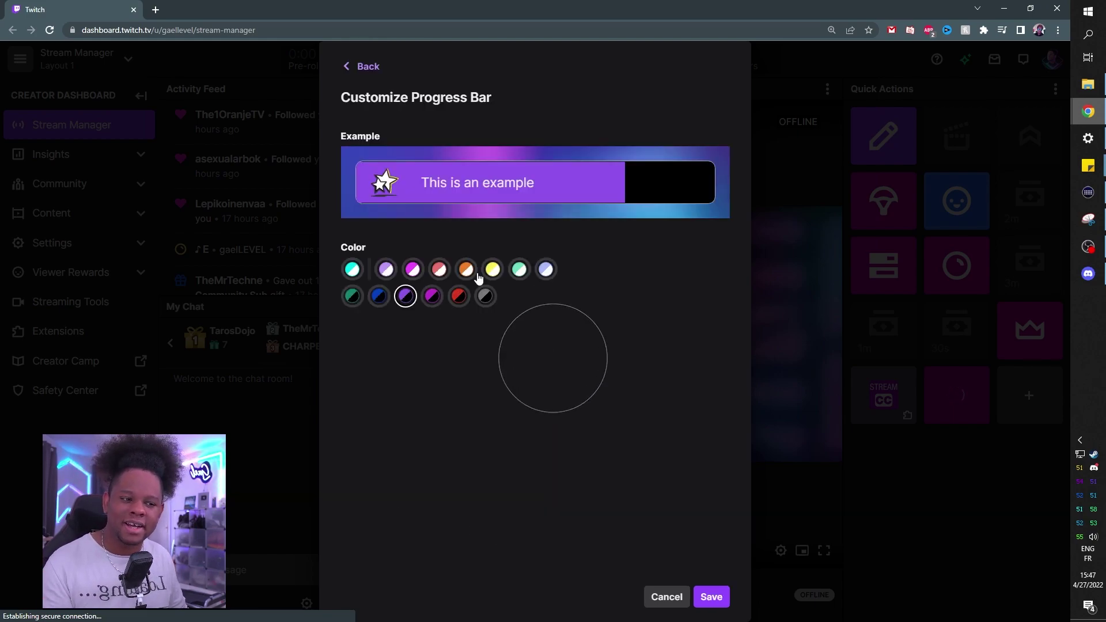
pyautogui.click(353, 272)
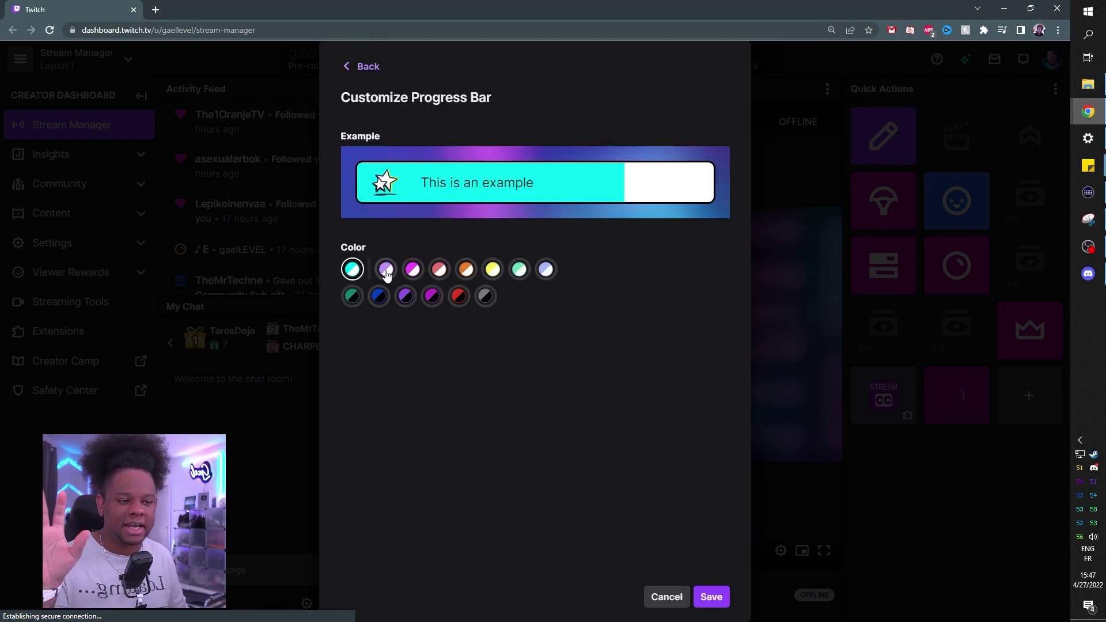
pyautogui.click(386, 270)
pyautogui.click(439, 274)
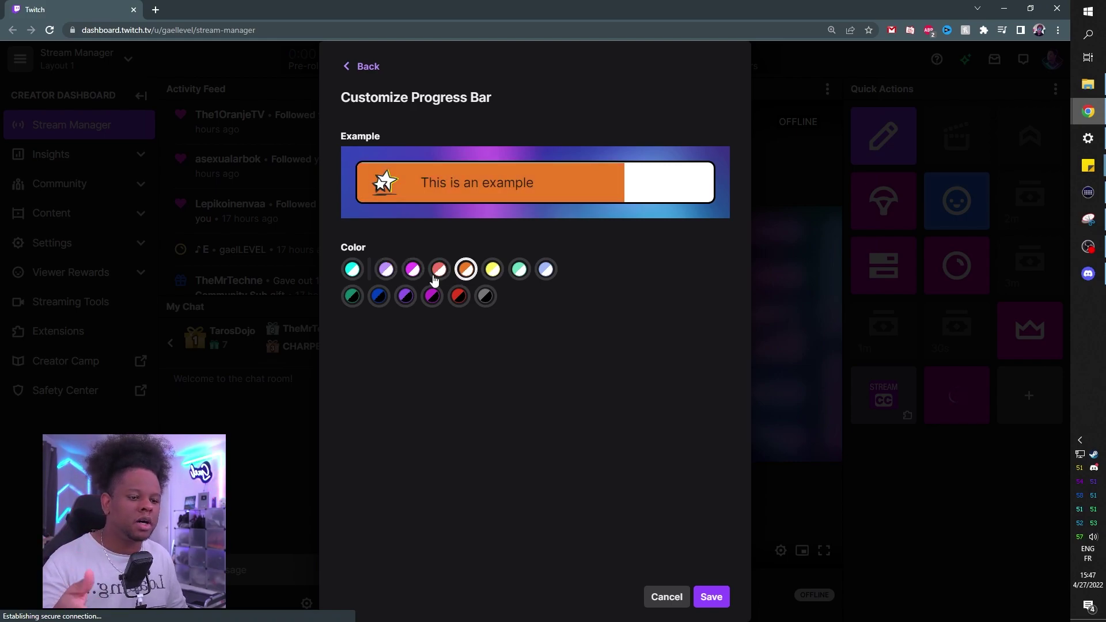
pyautogui.click(352, 297)
pyautogui.click(380, 299)
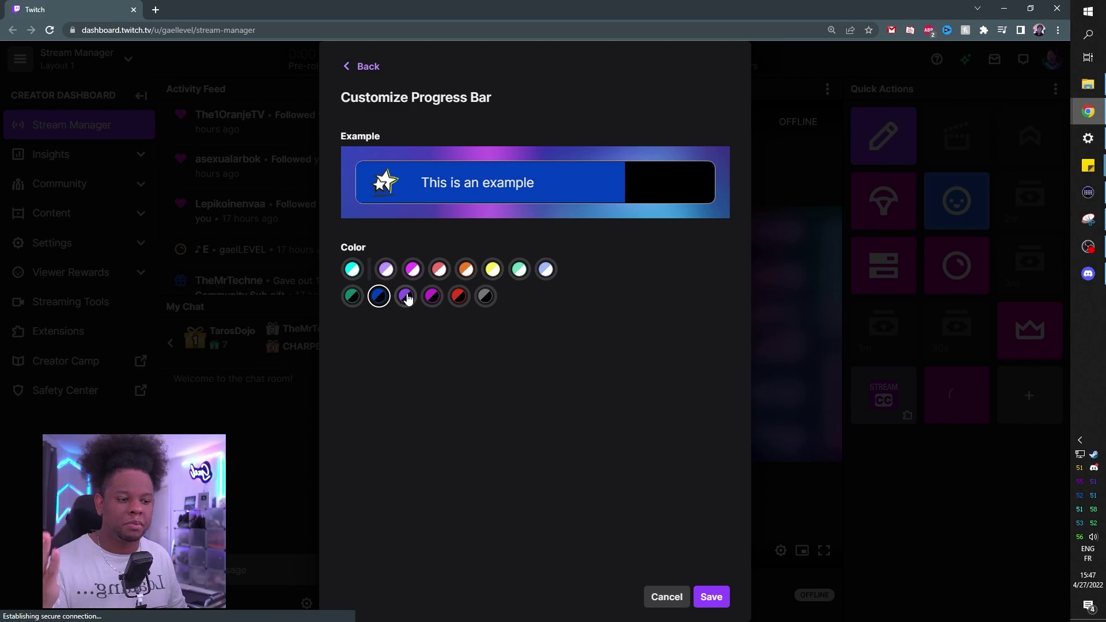
pyautogui.click(407, 297)
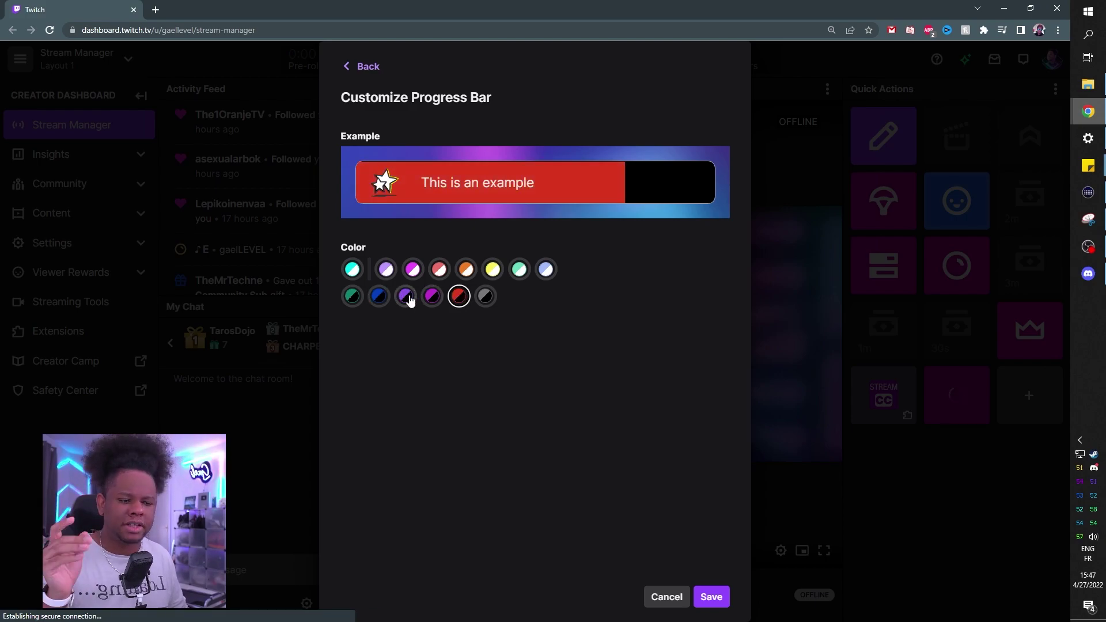
pyautogui.click(406, 297)
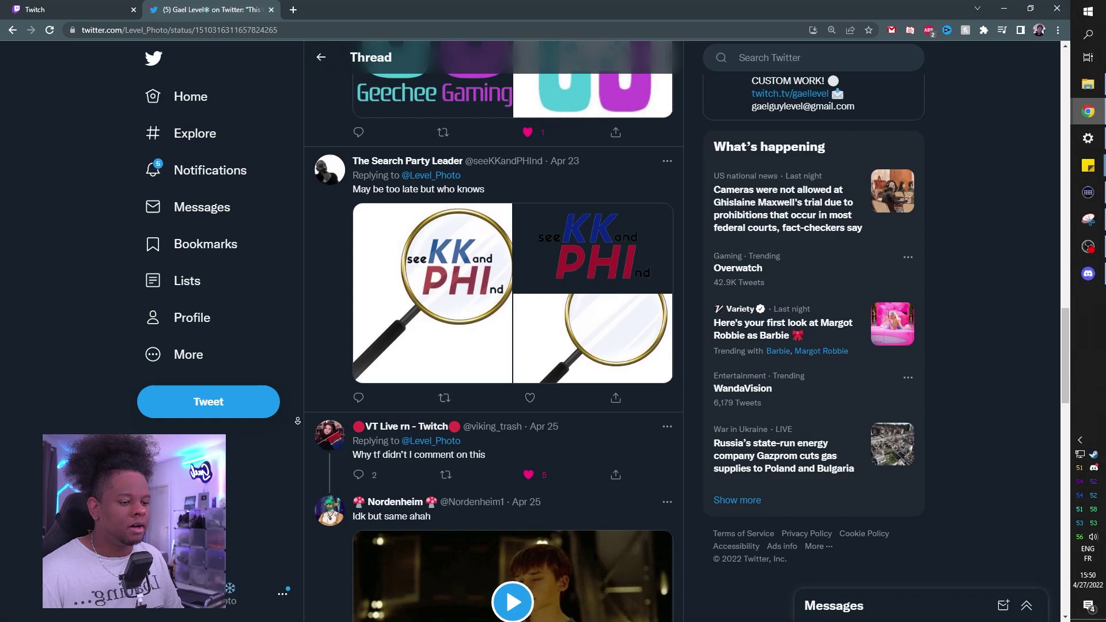
pyautogui.scroll(-4, 297, 421)
pyautogui.scroll(-4, 297, 422)
pyautogui.scroll(-4, 297, 421)
pyautogui.scroll(-4, 298, 421)
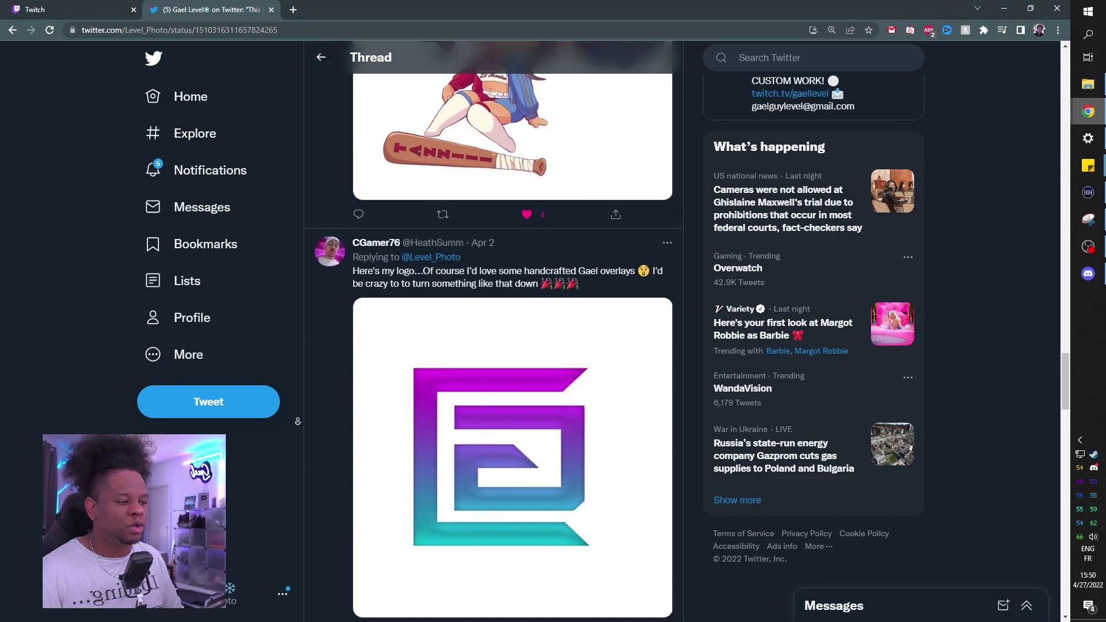
pyautogui.scroll(-4, 297, 421)
pyautogui.scroll(-4, 299, 419)
pyautogui.scroll(-4, 301, 417)
pyautogui.scroll(-4, 303, 414)
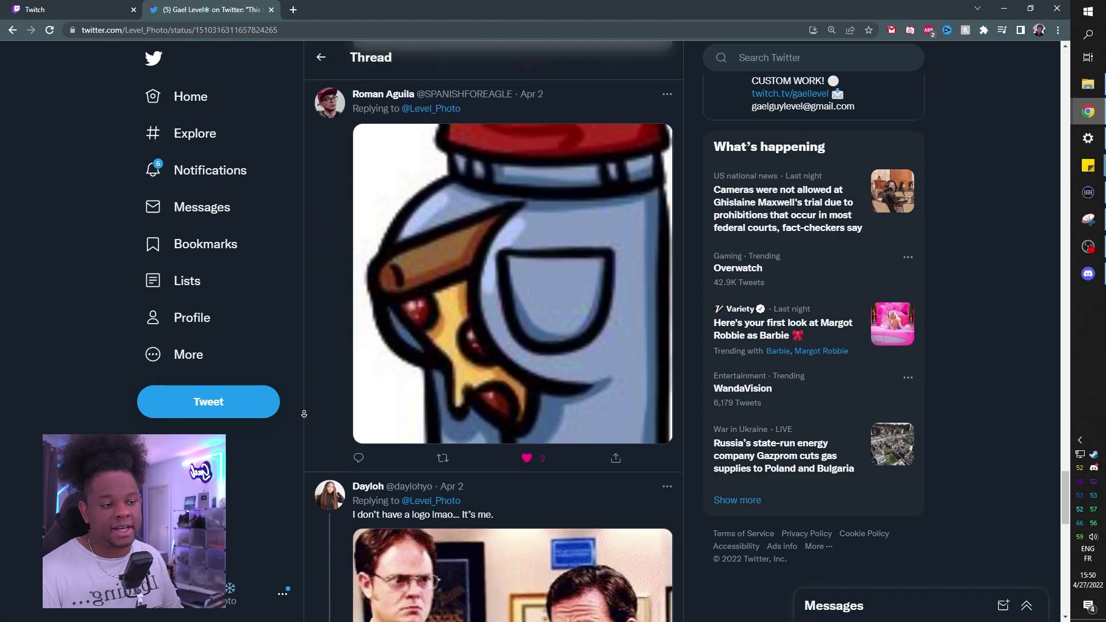
pyautogui.scroll(3, 303, 363)
pyautogui.scroll(2, 303, 303)
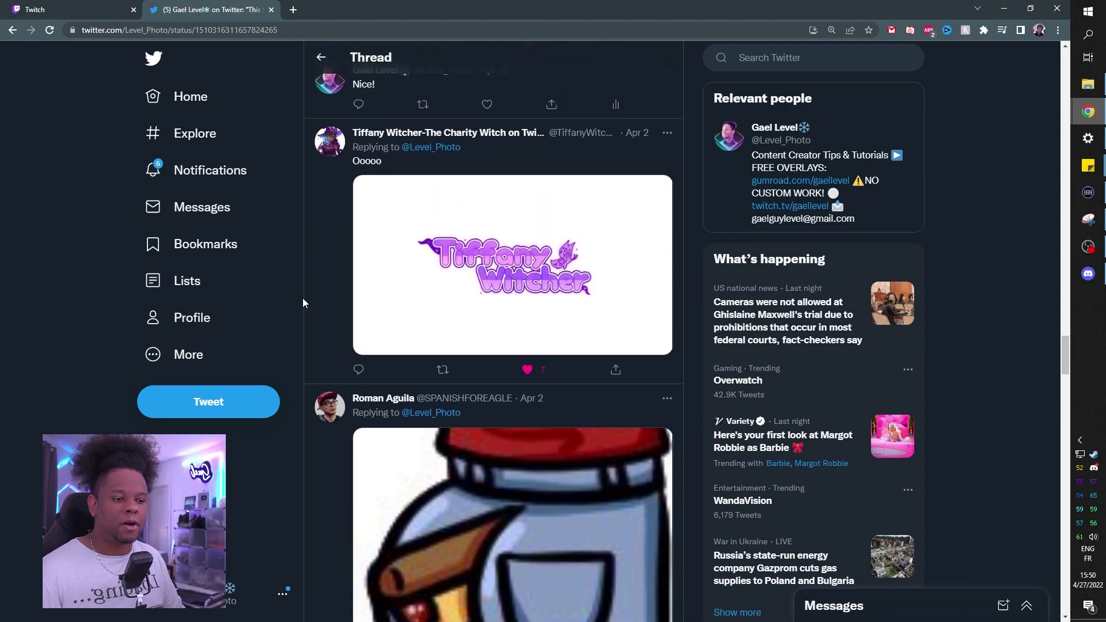
# Enlarge the purple butterfly logo image in the Twitter reply
pyautogui.click(502, 264)
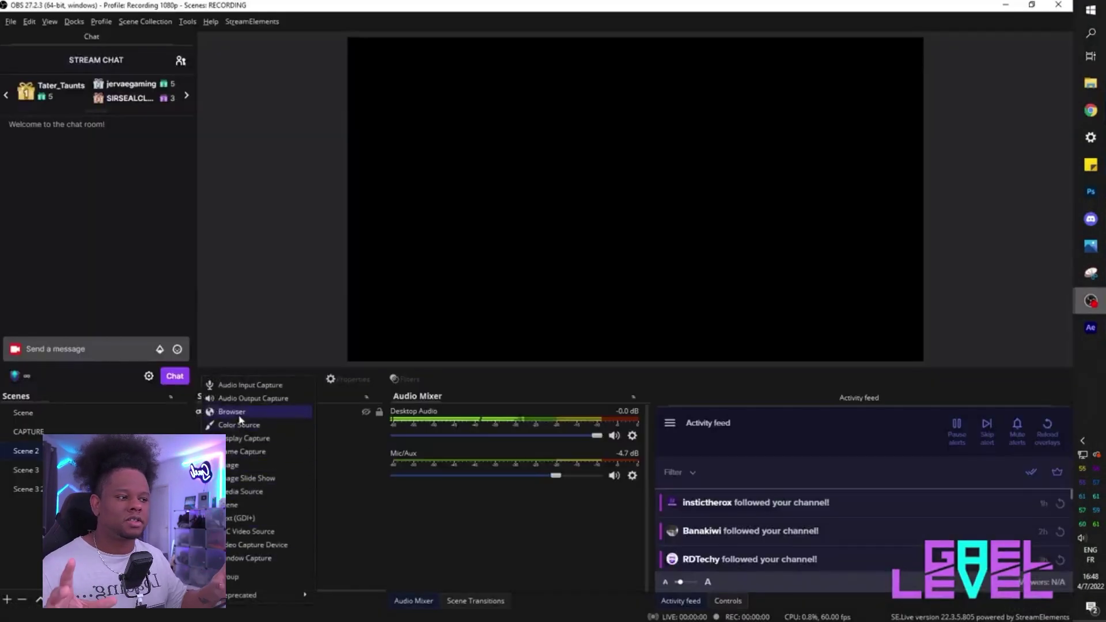
# Create the goal URL browser source at 1480 × 160 and nudge the bar into place
pyautogui.press('Return')
pyautogui.write('160')
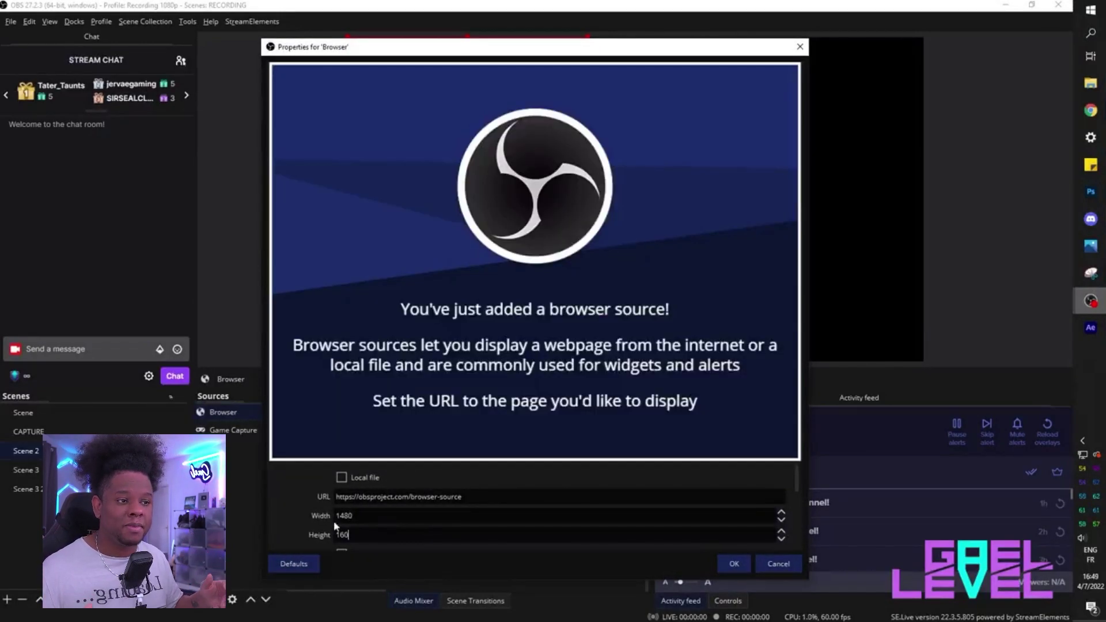
pyautogui.press('Return')
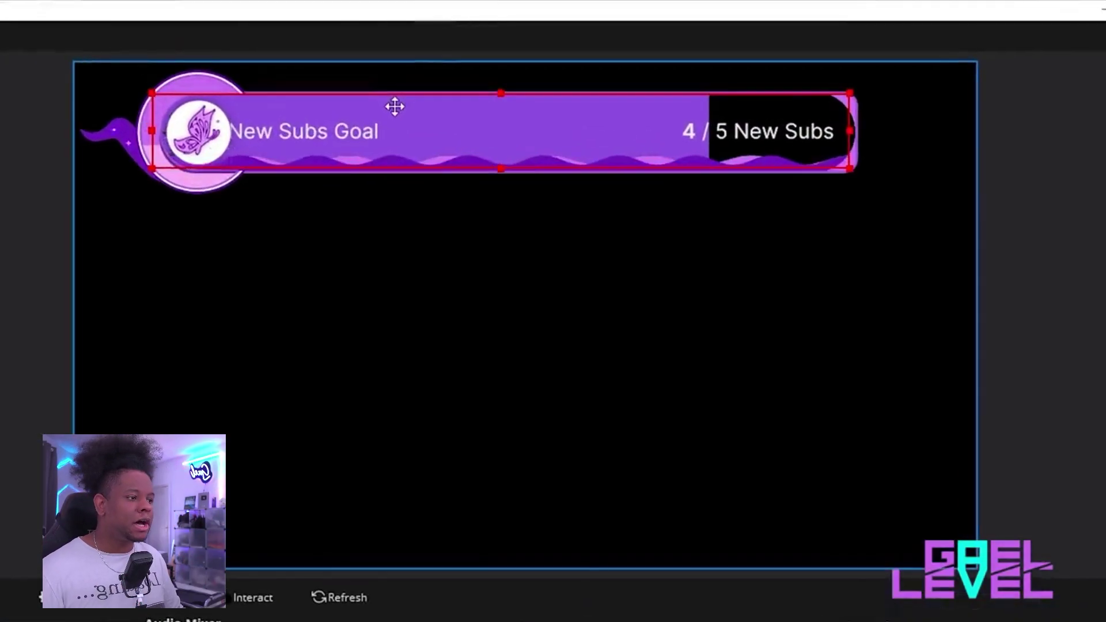
pyautogui.moveTo(395, 107); pyautogui.dragTo(398, 105)
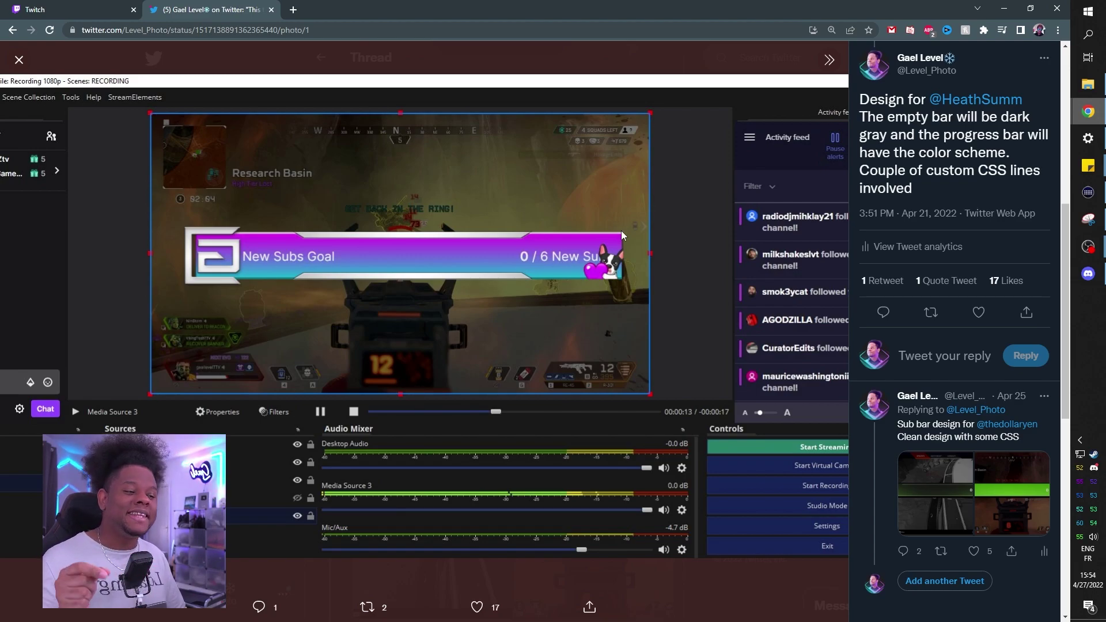
# Compare the goal bar page with the Photoshop design, then view the next green sub-bar photo
pyautogui.click(17, 9)
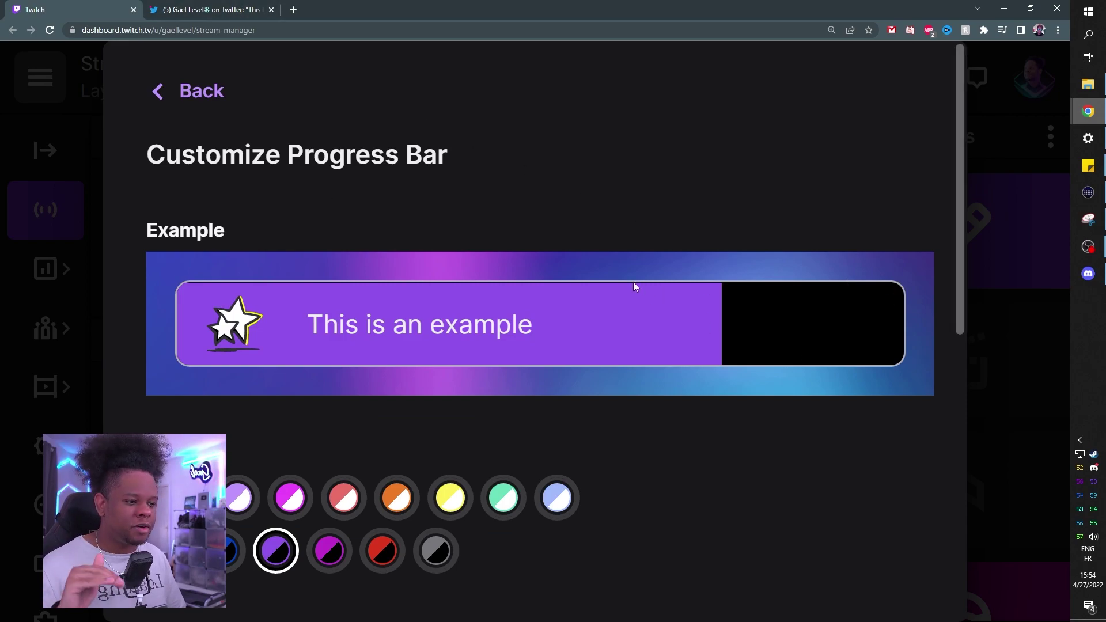
pyautogui.hotkey('ctrl', 'Tab')
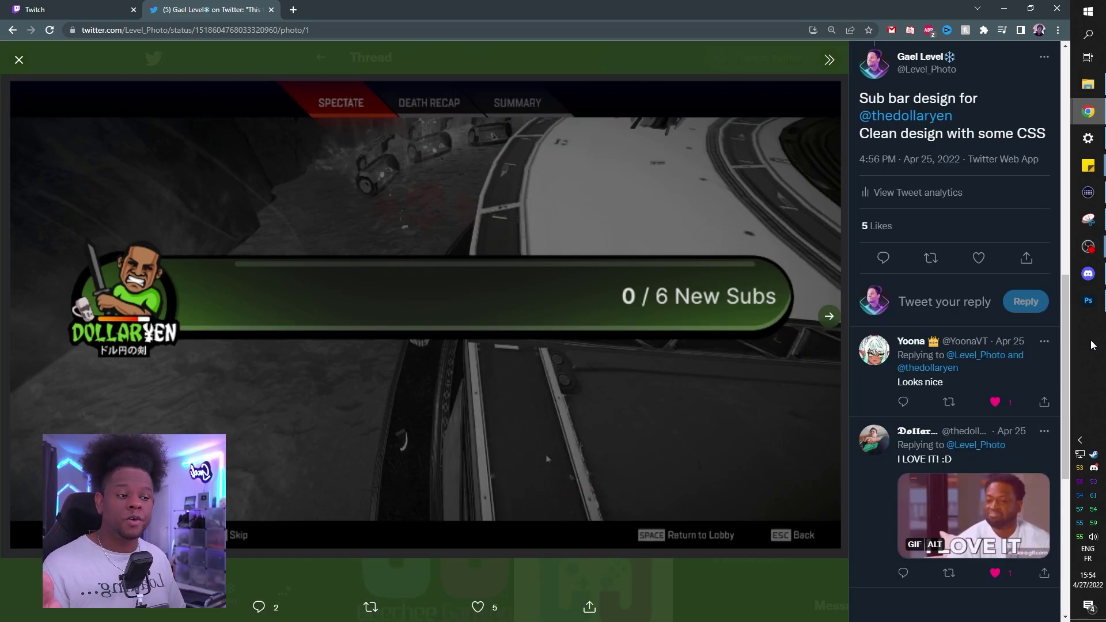
pyautogui.click(1086, 302)
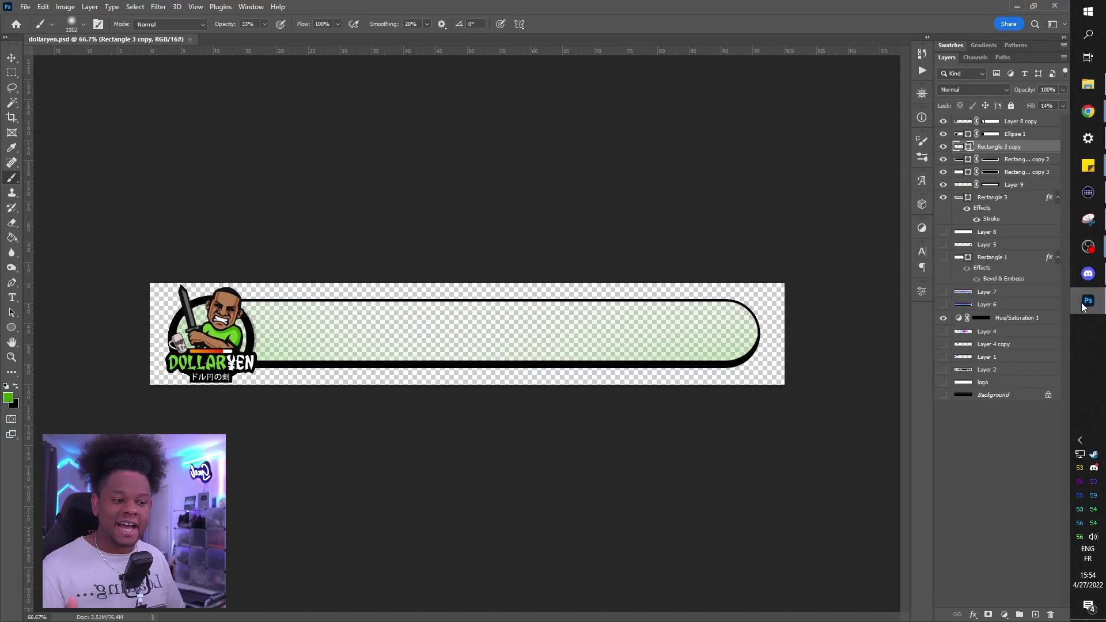
pyautogui.click(1087, 303)
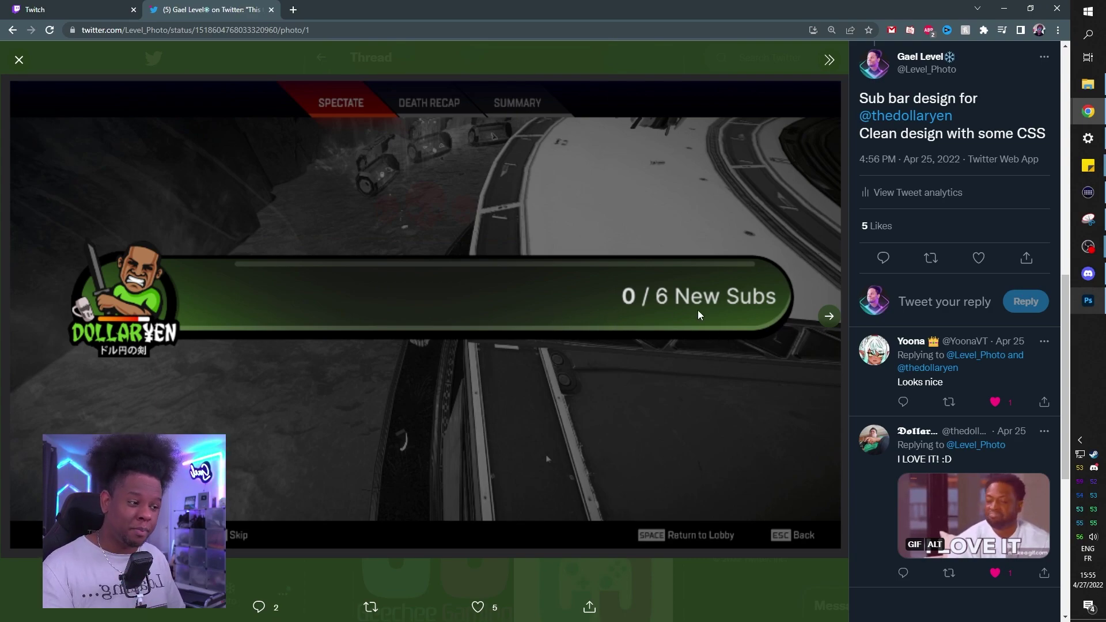
pyautogui.click(829, 316)
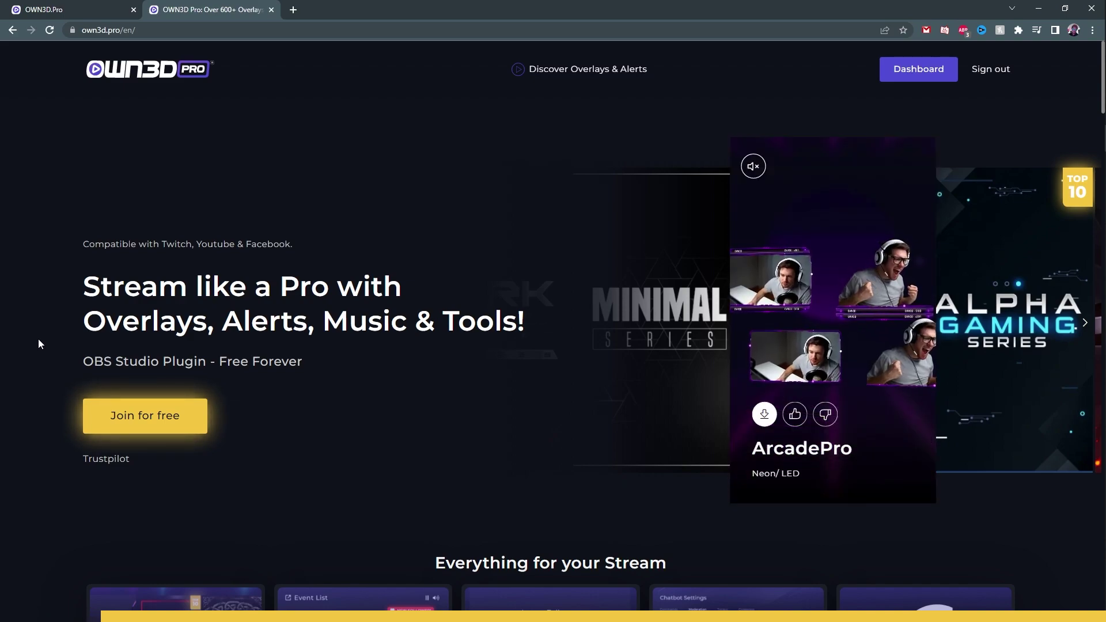
pyautogui.scroll(-4, 23, 316)
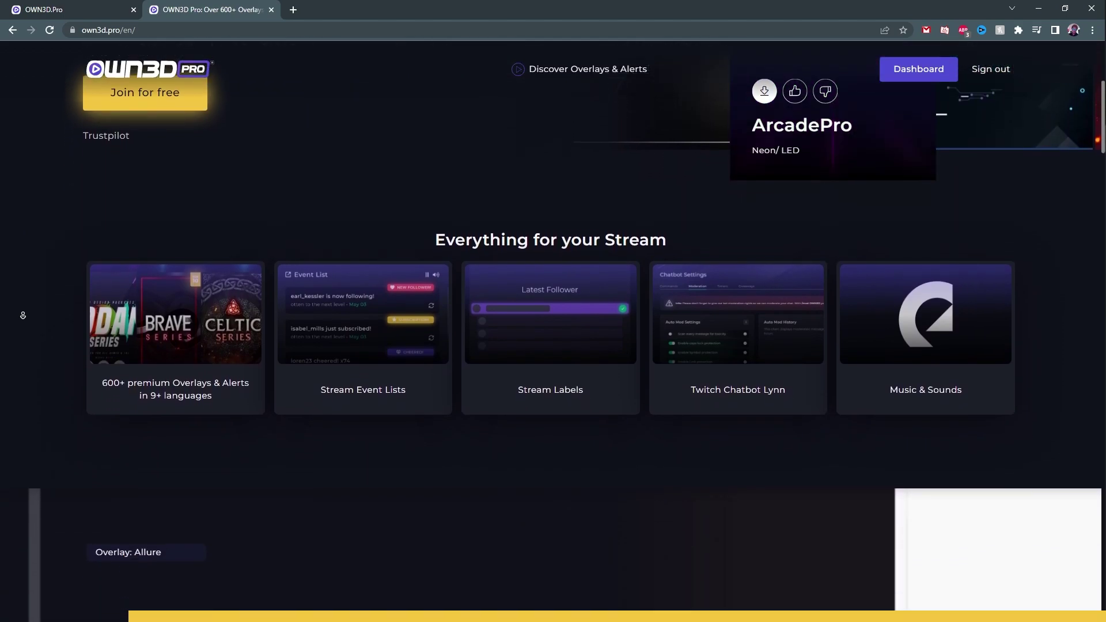
pyautogui.scroll(-1, 23, 316)
pyautogui.scroll(-1, 23, 316)
pyautogui.scroll(-2, 22, 315)
pyautogui.scroll(-1, 23, 315)
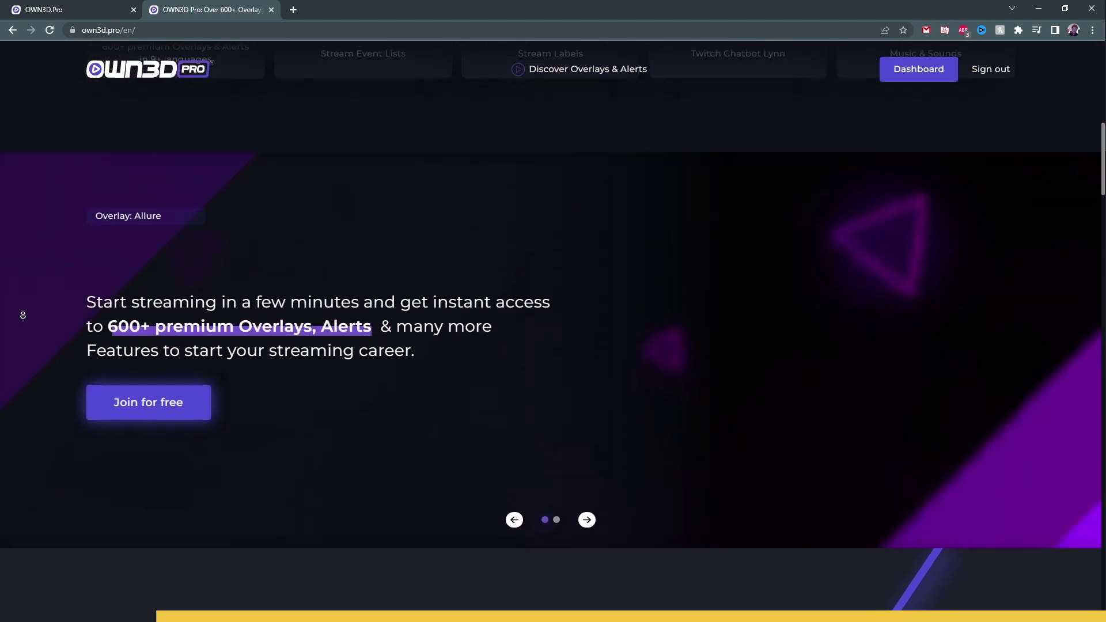
pyautogui.scroll(-1, 22, 315)
pyautogui.scroll(-1, 23, 316)
pyautogui.scroll(-1, 23, 316)
pyautogui.scroll(-1, 22, 315)
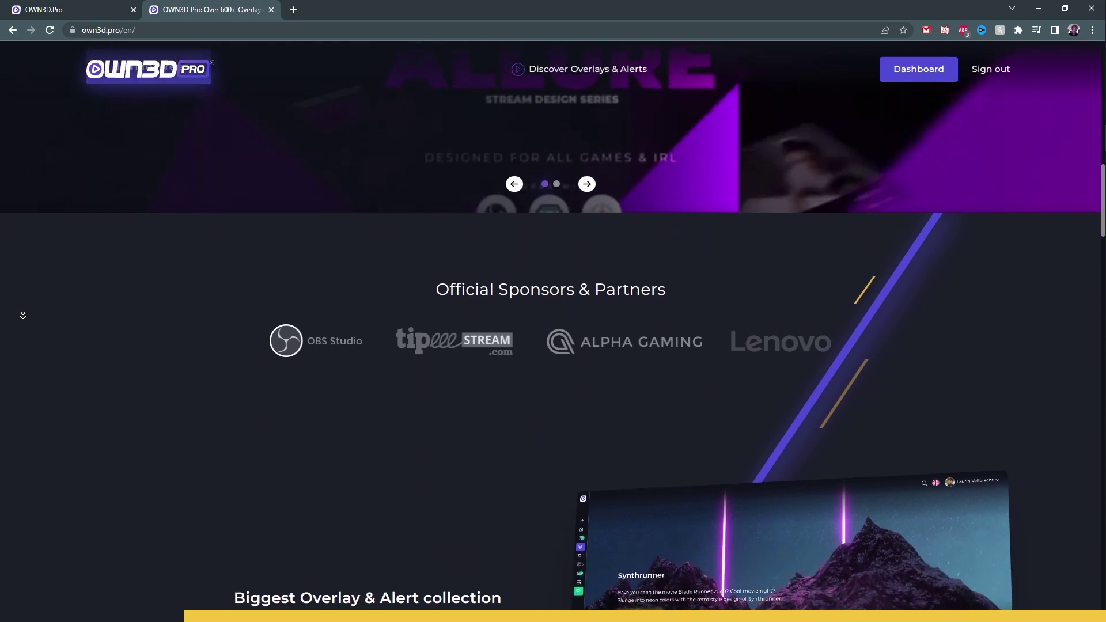
pyautogui.scroll(-1, 23, 316)
pyautogui.scroll(-1, 22, 316)
pyautogui.scroll(-1, 22, 316)
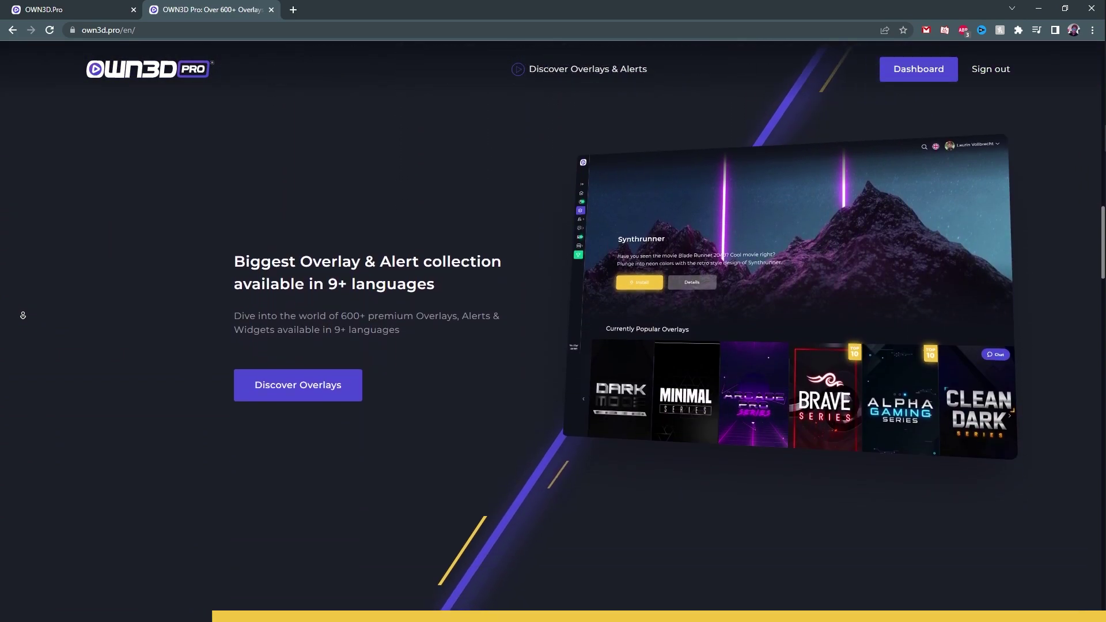
pyautogui.scroll(-3, 23, 315)
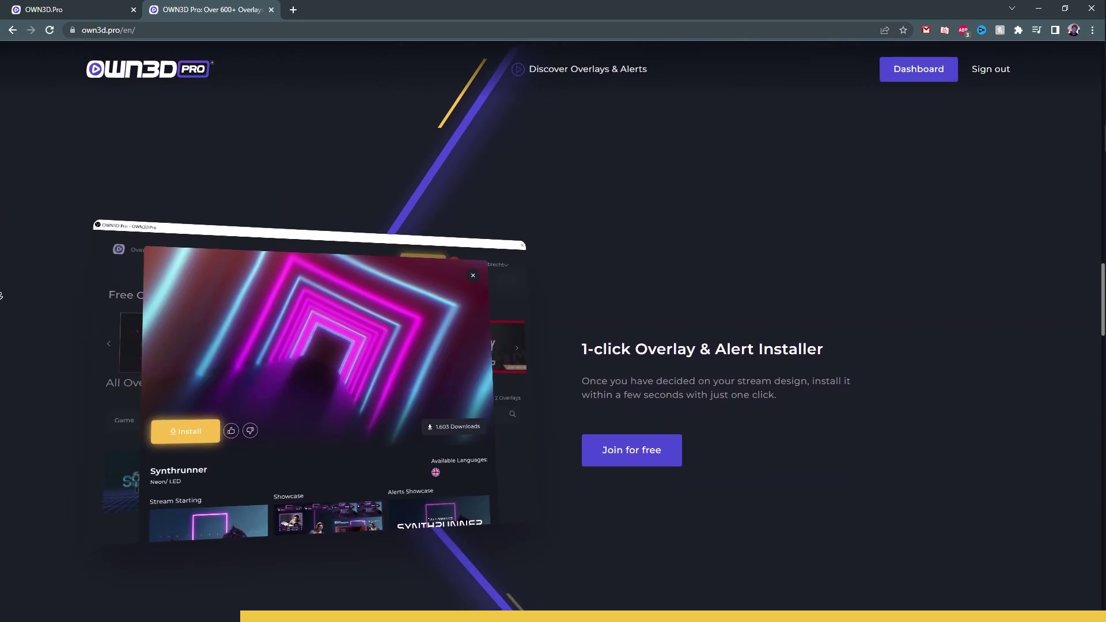
pyautogui.scroll(-3, 0, 296)
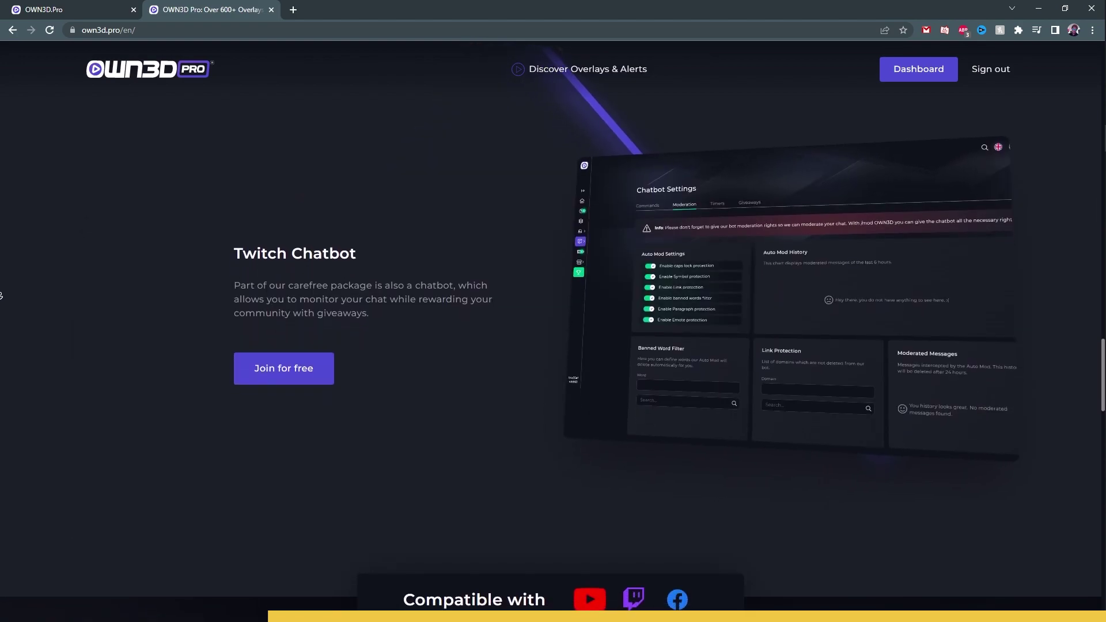
pyautogui.scroll(-1, 0, 296)
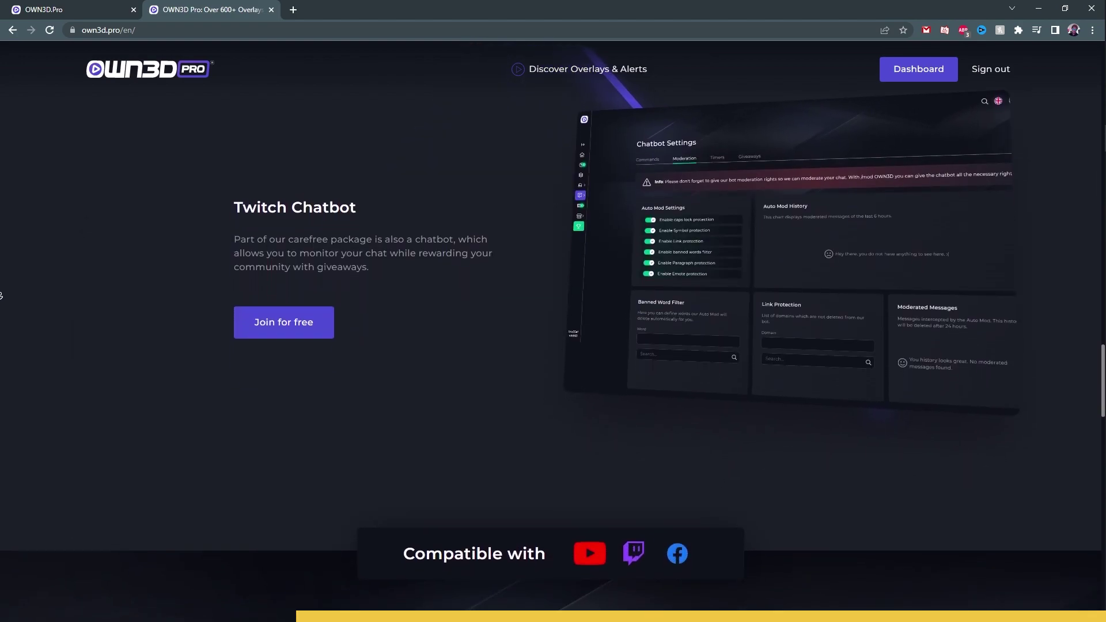
pyautogui.scroll(-1, 76, 192)
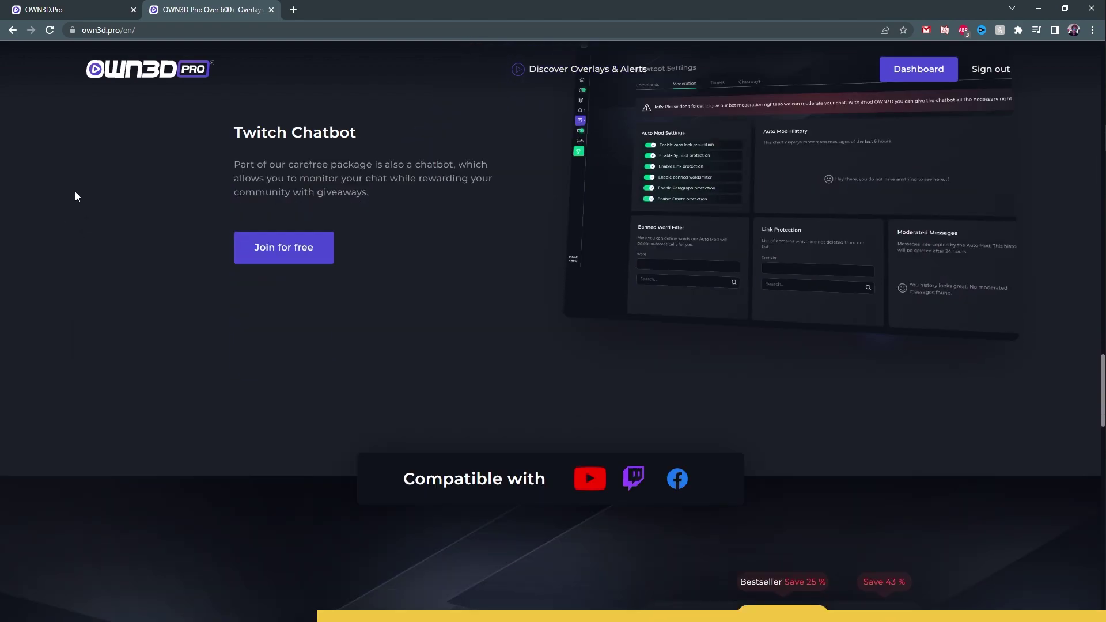
# Start a new OWN3D Pro goal bar under Tools > Goal Bars as a Subscriber Goal
pyautogui.click(96, 8)
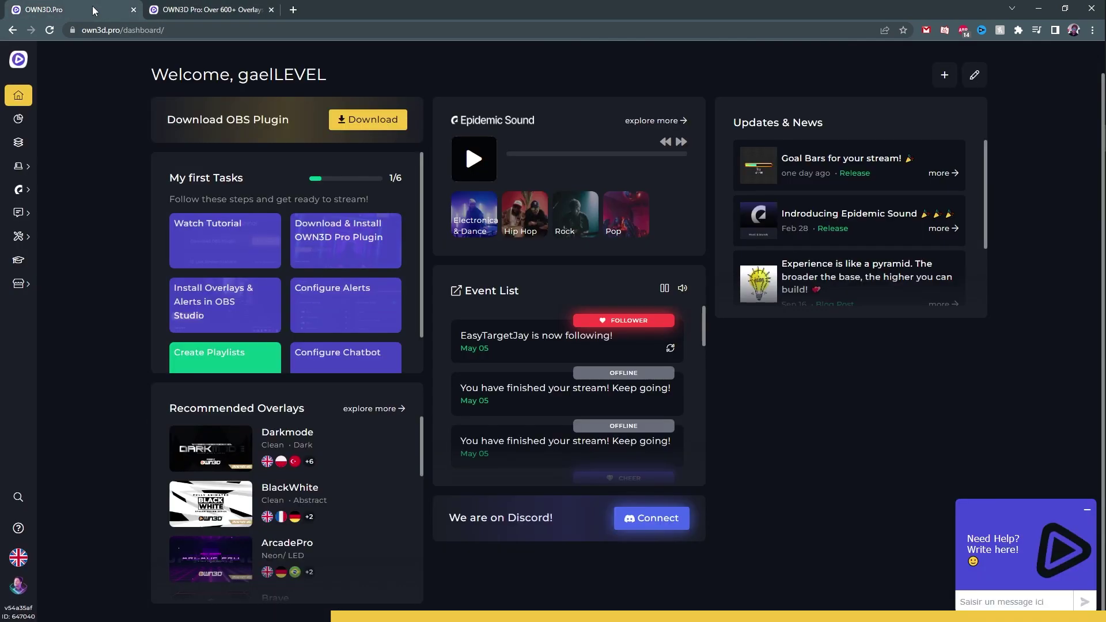
pyautogui.click(18, 236)
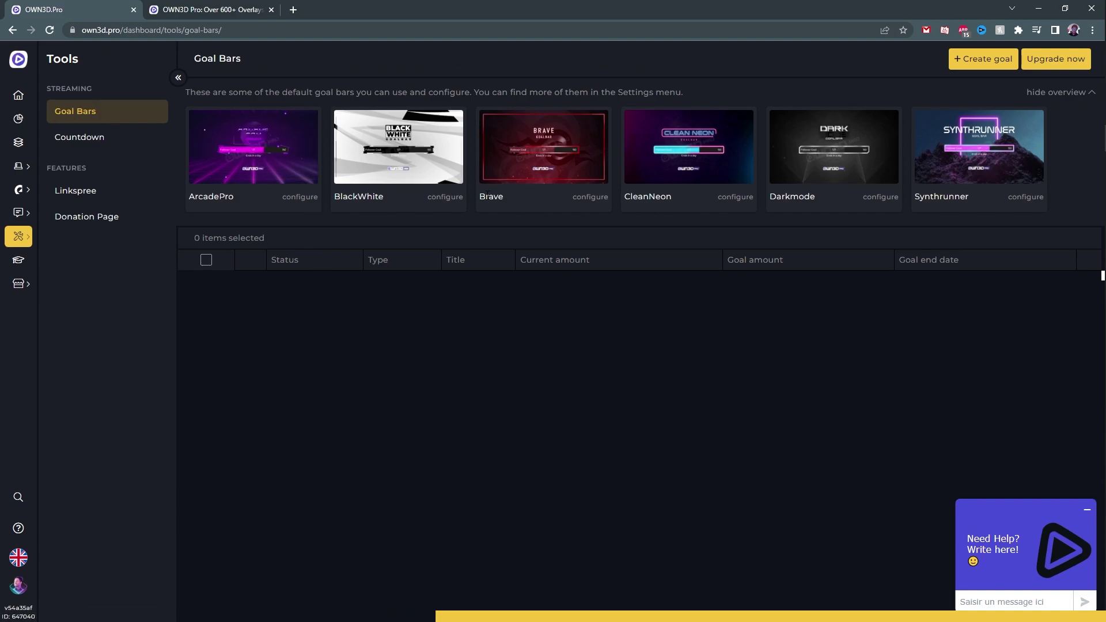
pyautogui.click(983, 59)
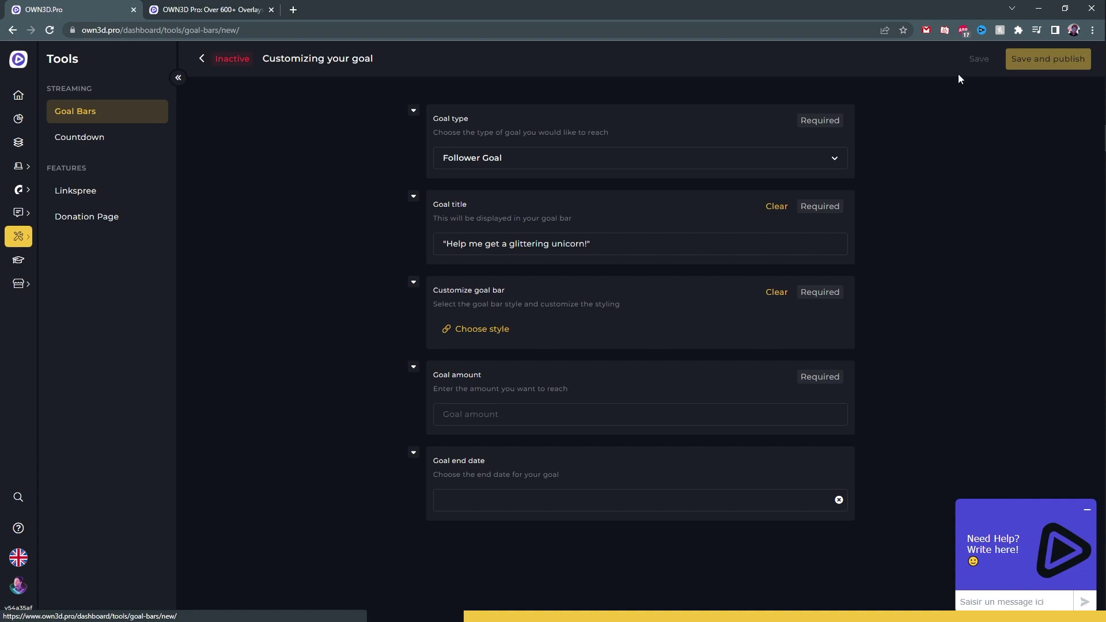
pyautogui.click(804, 158)
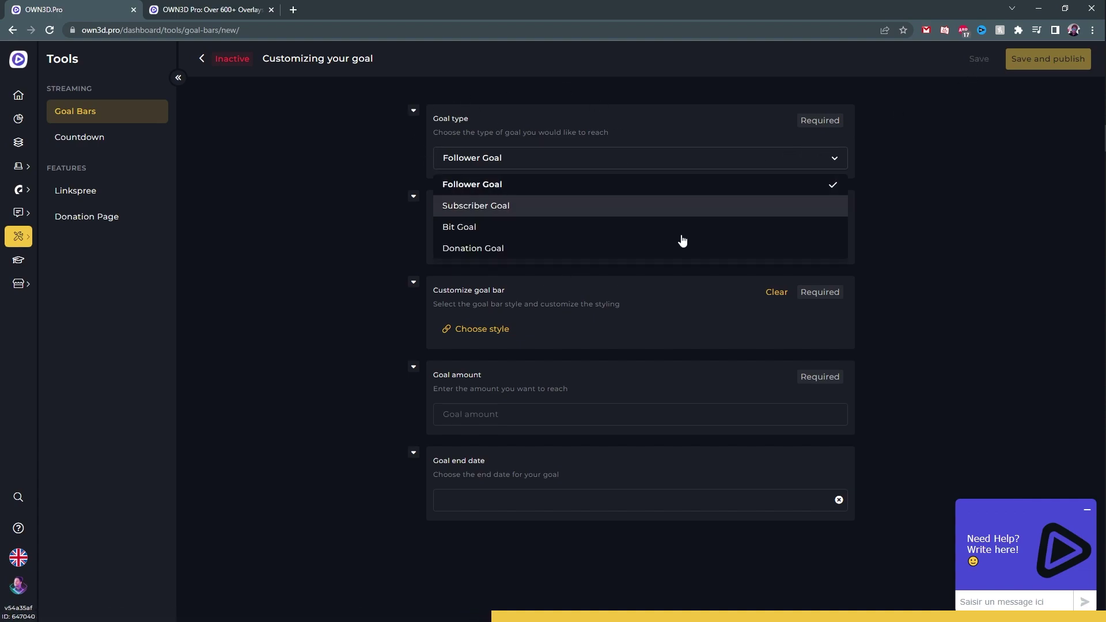
pyautogui.click(597, 208)
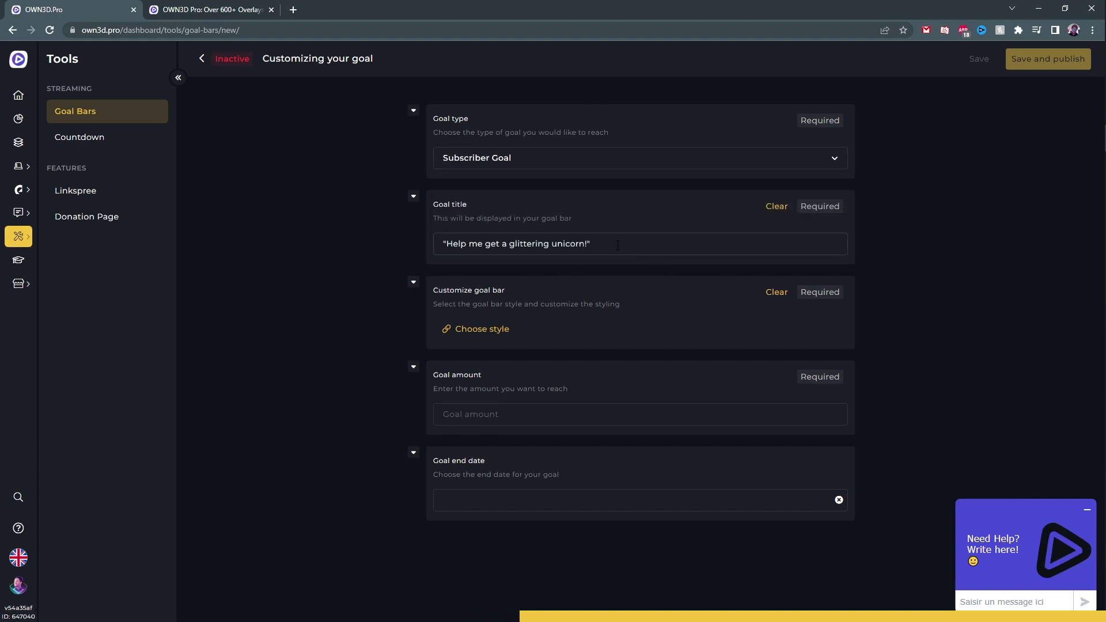
# Give the 50-subscriber goal the ArcadePro style and save and publish it
pyautogui.moveTo(618, 245); pyautogui.dragTo(396, 240)
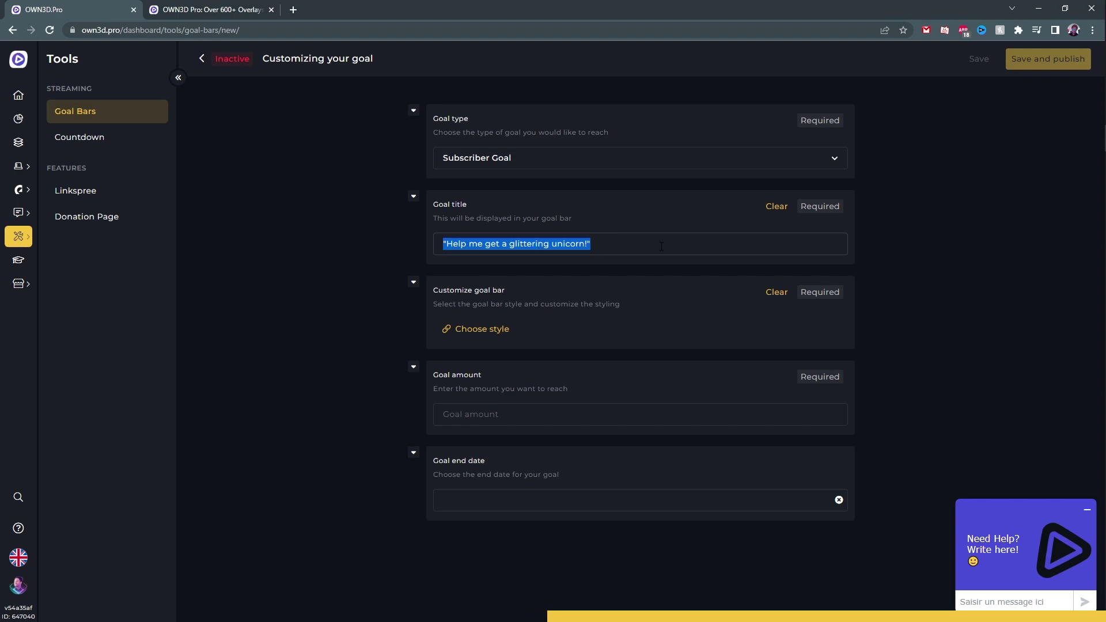
pyautogui.click(494, 335)
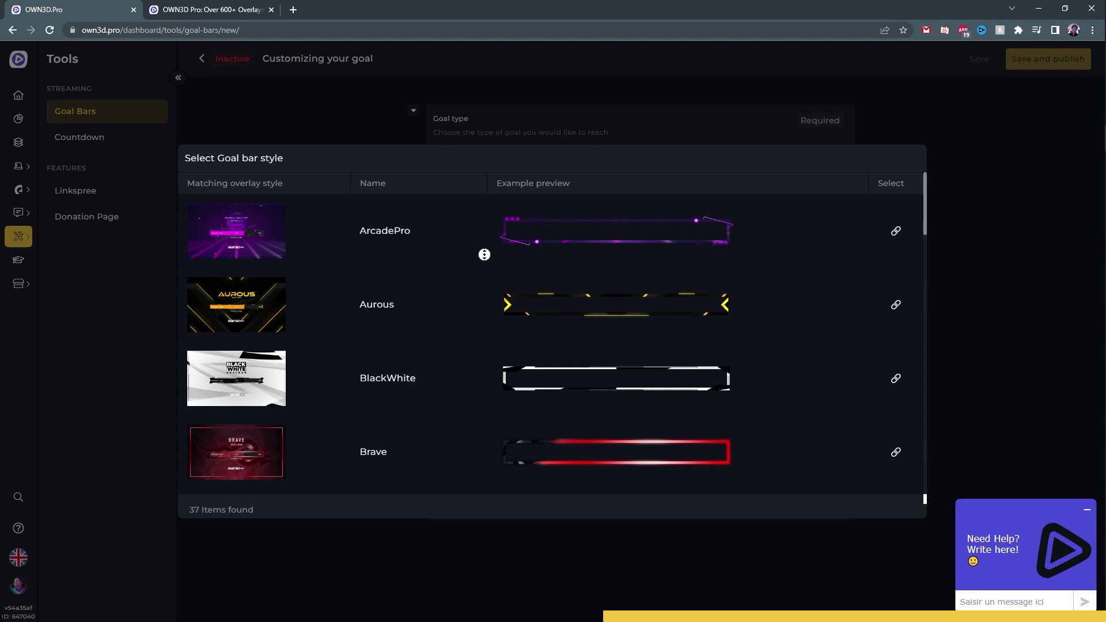
pyautogui.scroll(-3, 485, 254)
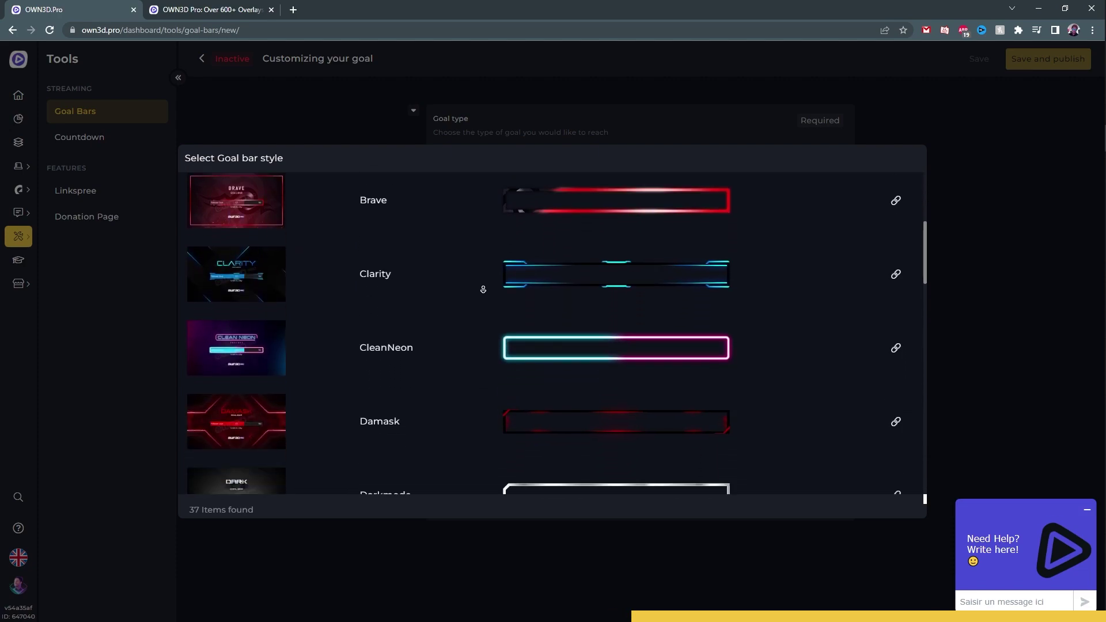
pyautogui.scroll(-1, 484, 290)
pyautogui.scroll(-1, 483, 289)
pyautogui.scroll(-1, 483, 290)
pyautogui.scroll(-3, 483, 289)
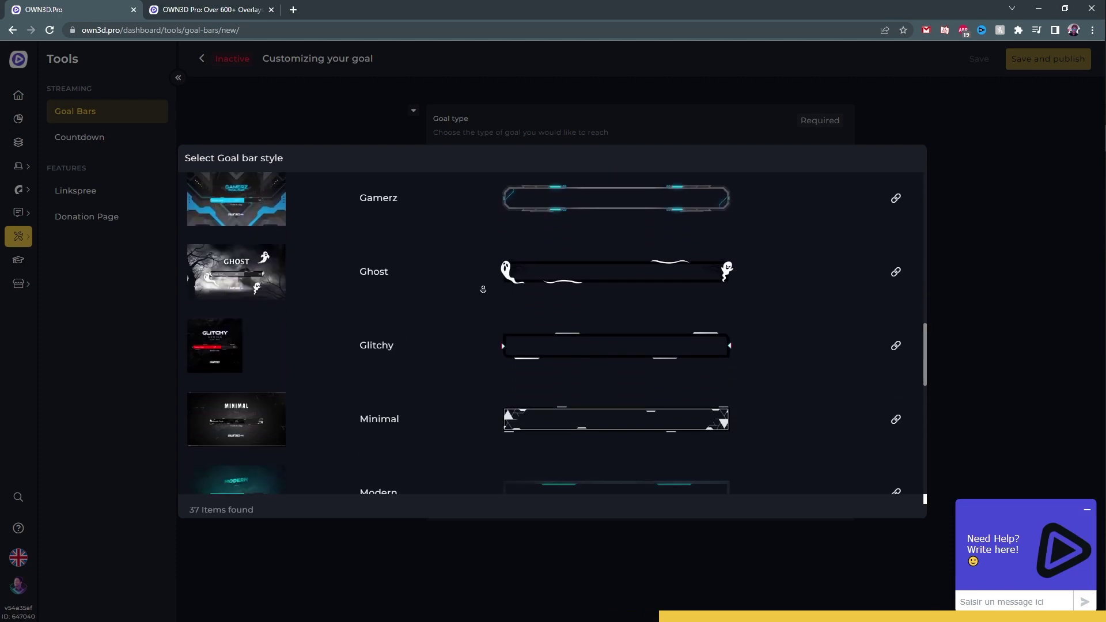
pyautogui.scroll(-5, 482, 290)
pyautogui.scroll(15, 618, 209)
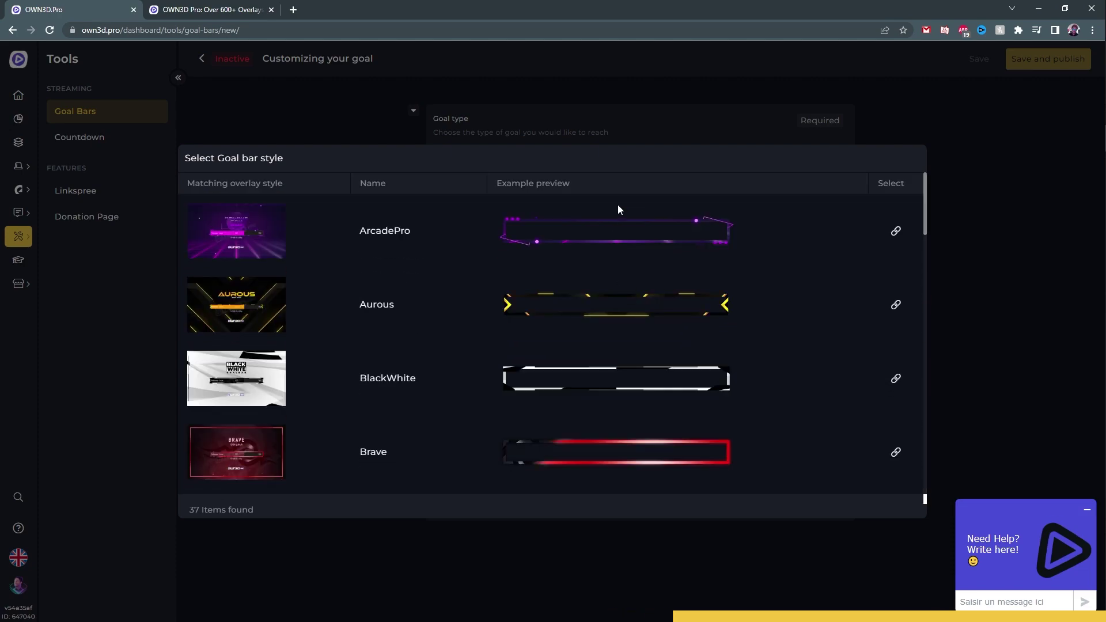
pyautogui.click(898, 231)
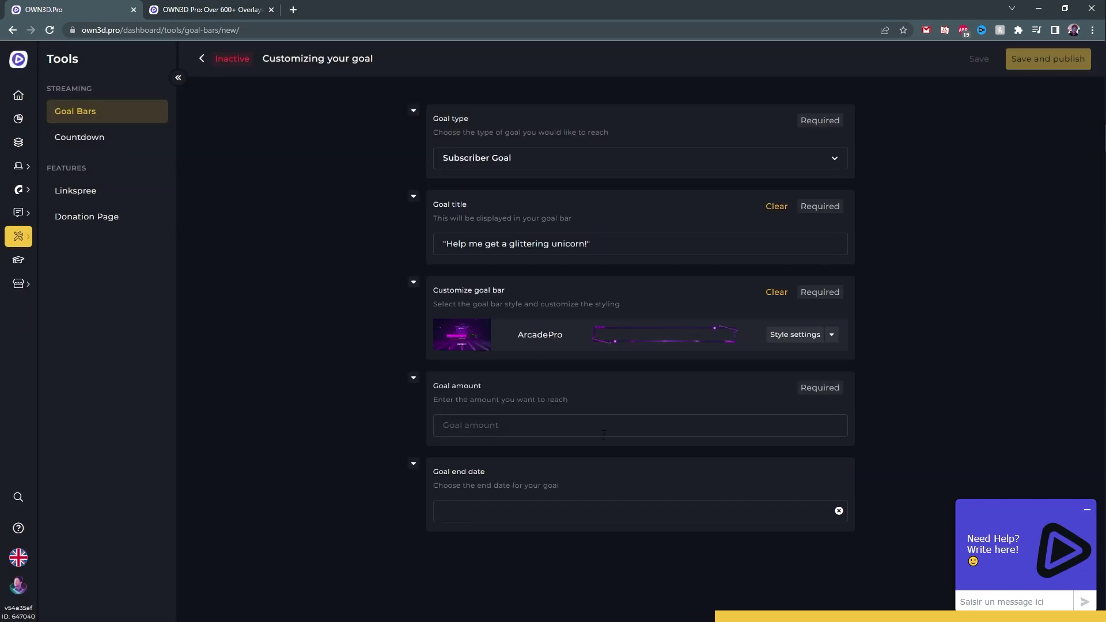
pyautogui.write('50')
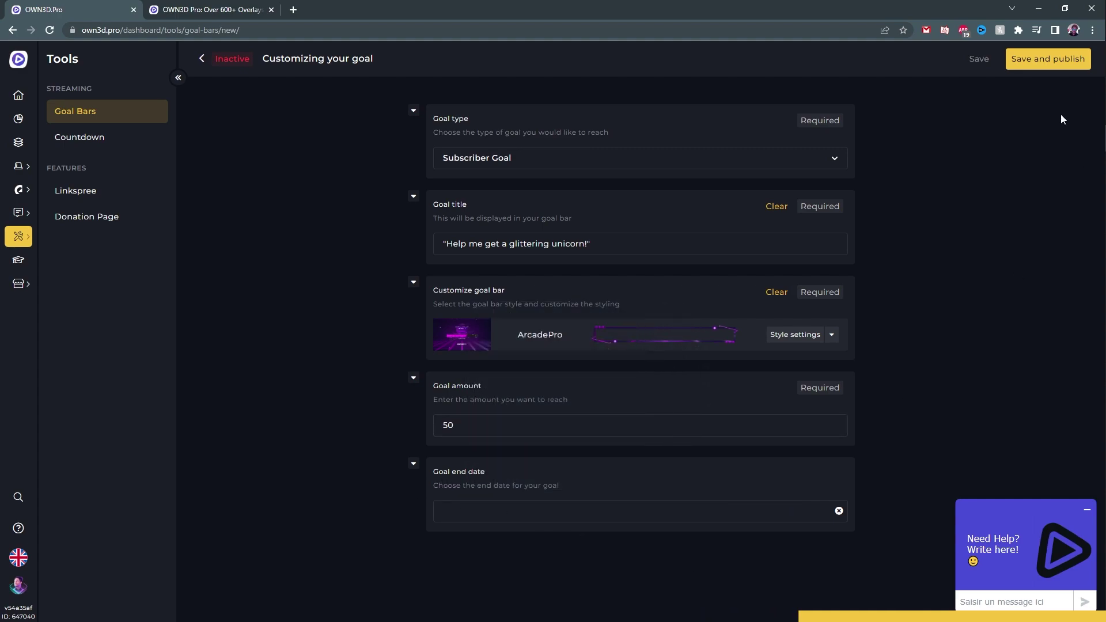
pyautogui.click(1047, 58)
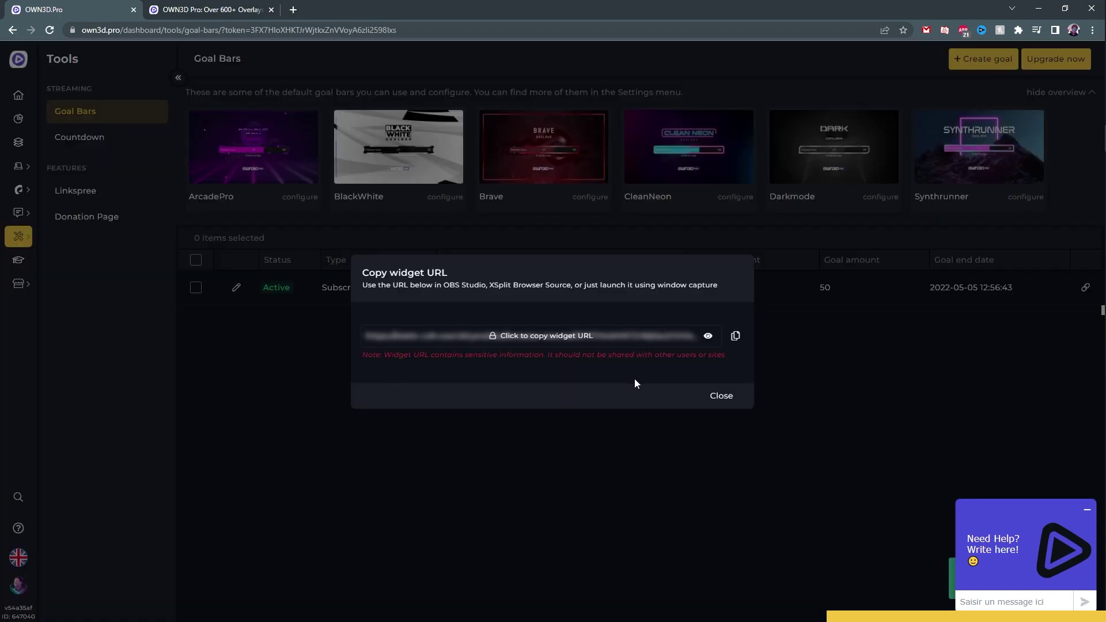
# Copy the ArcadePro goal bar's widget URL
pyautogui.click(735, 335)
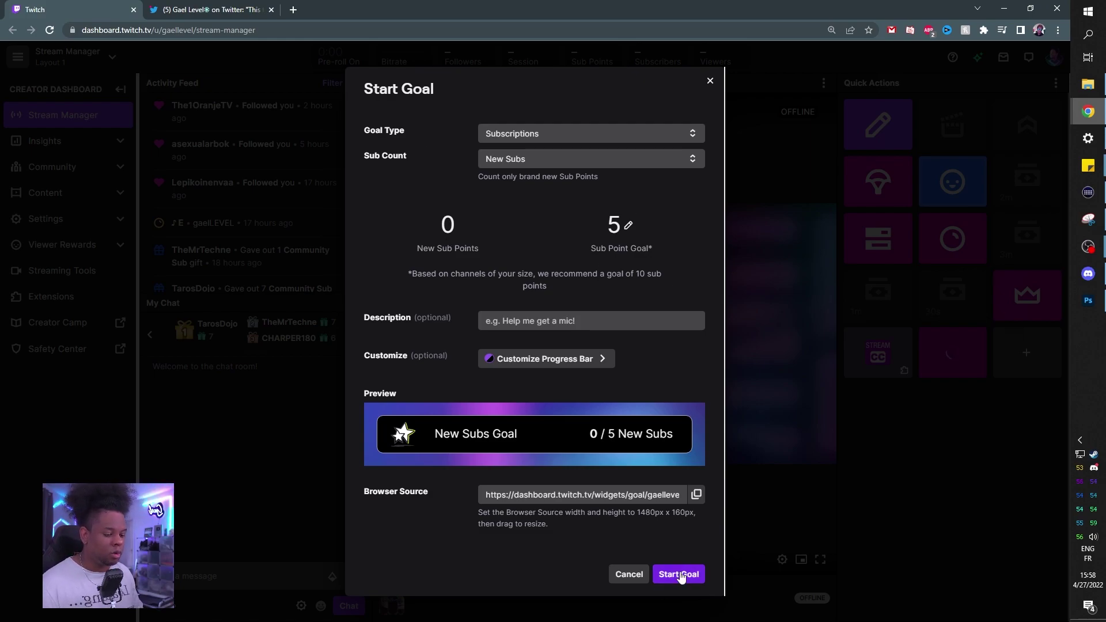
# Start the 5-new-subs goal, copy its Browser Source link, and open a new tab
pyautogui.click(678, 570)
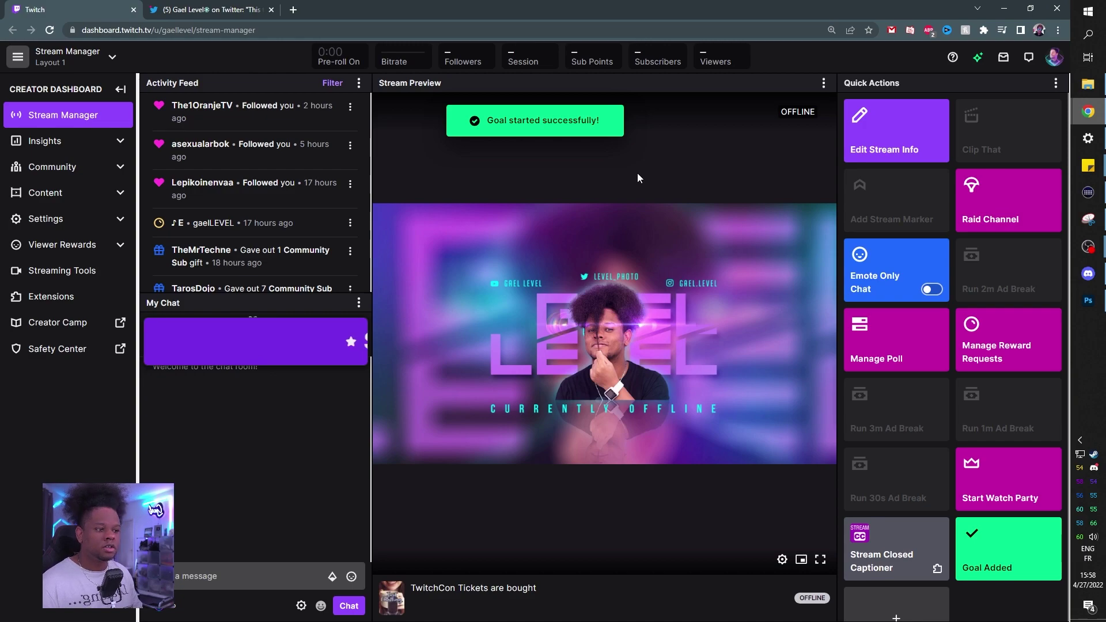
pyautogui.scroll(-1, 1019, 531)
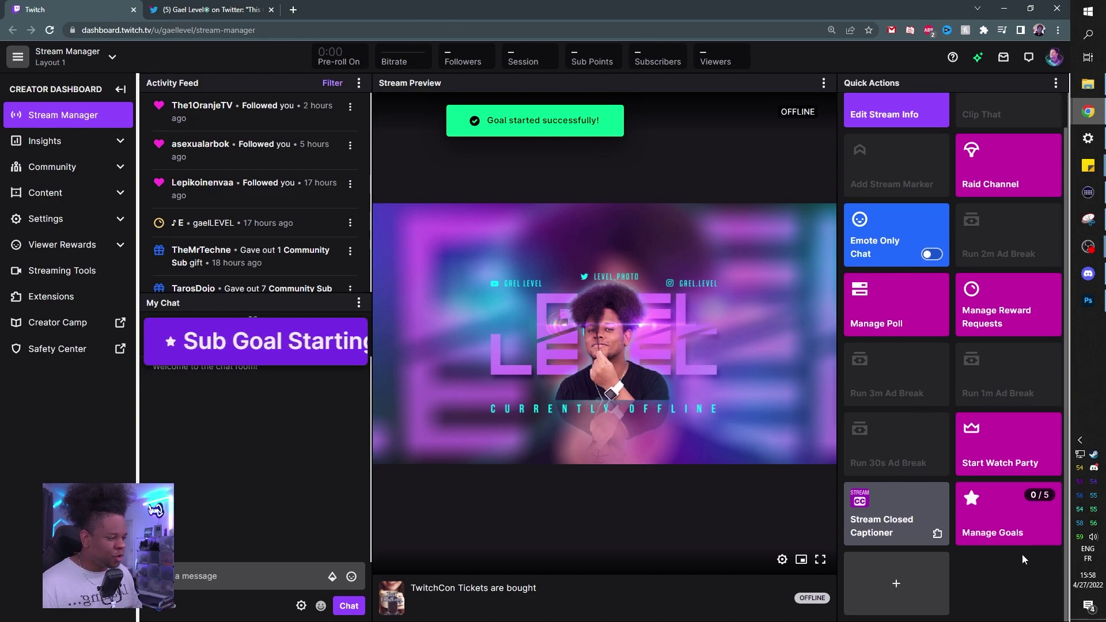
pyautogui.click(1019, 531)
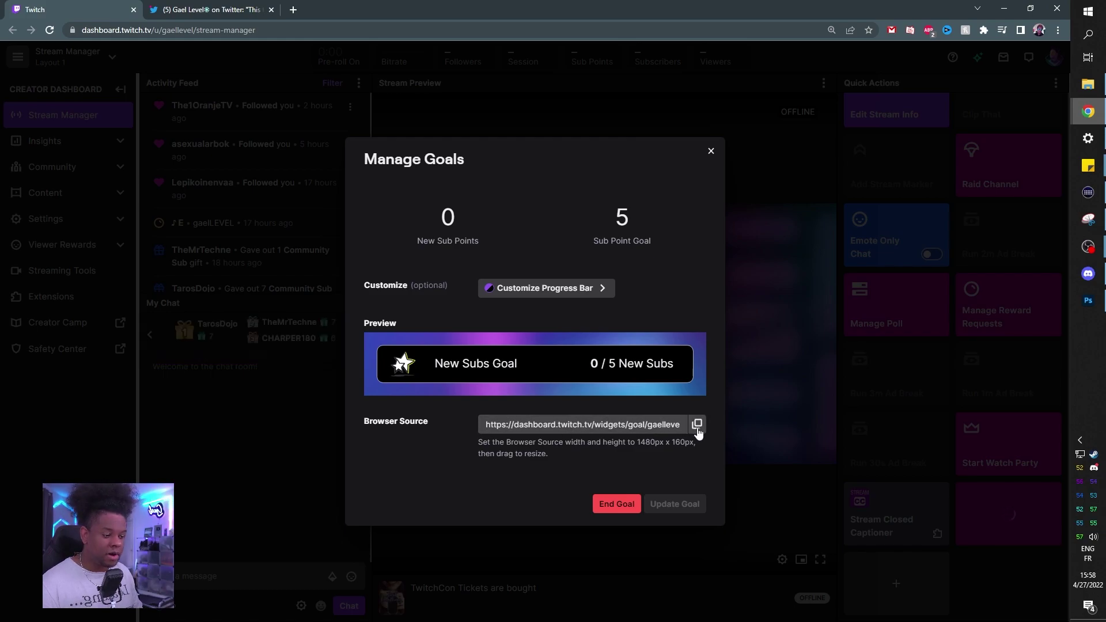
pyautogui.click(698, 425)
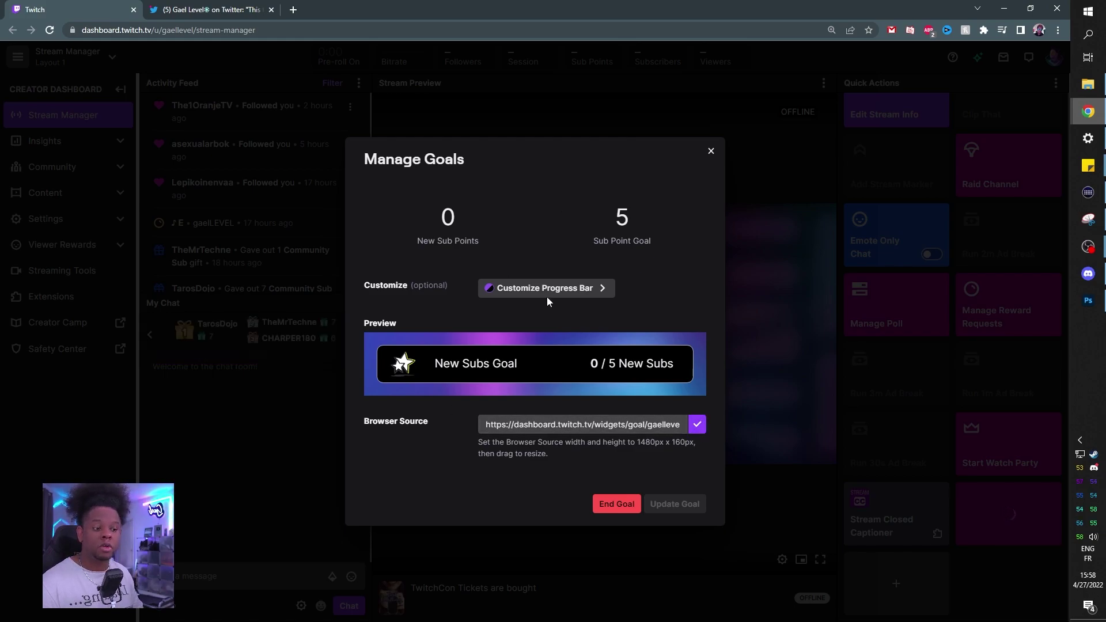
pyautogui.click(293, 9)
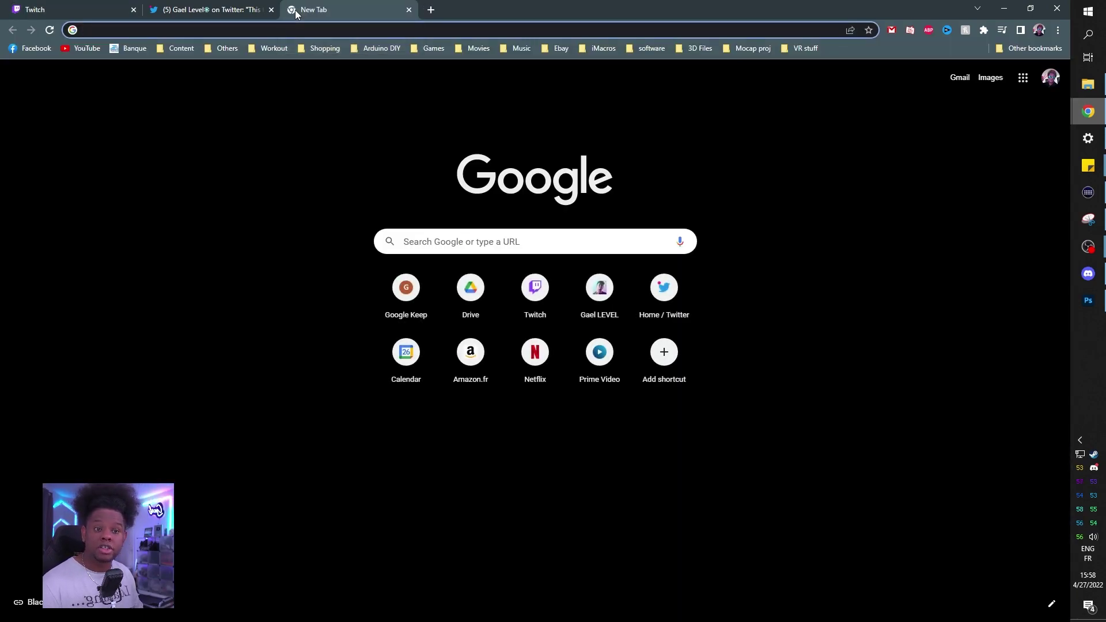
# Load the copied Twitch goal widget URL showing New Subs Goal 0 / 5
pyautogui.hotkey('ctrl', 'v')
pyautogui.press('Return')
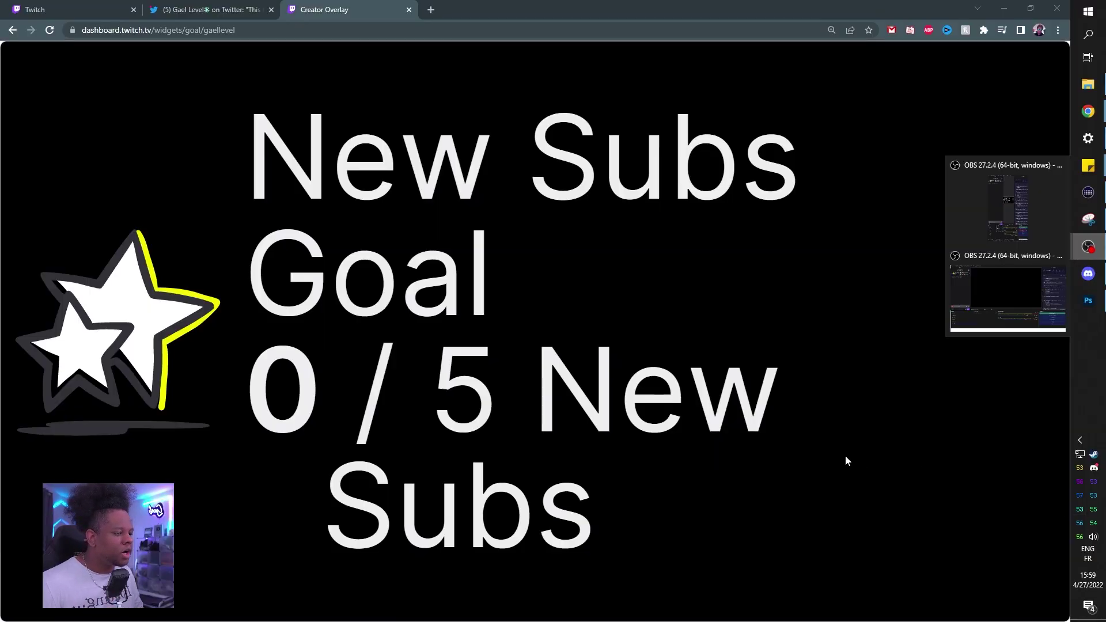
pyautogui.click(856, 428)
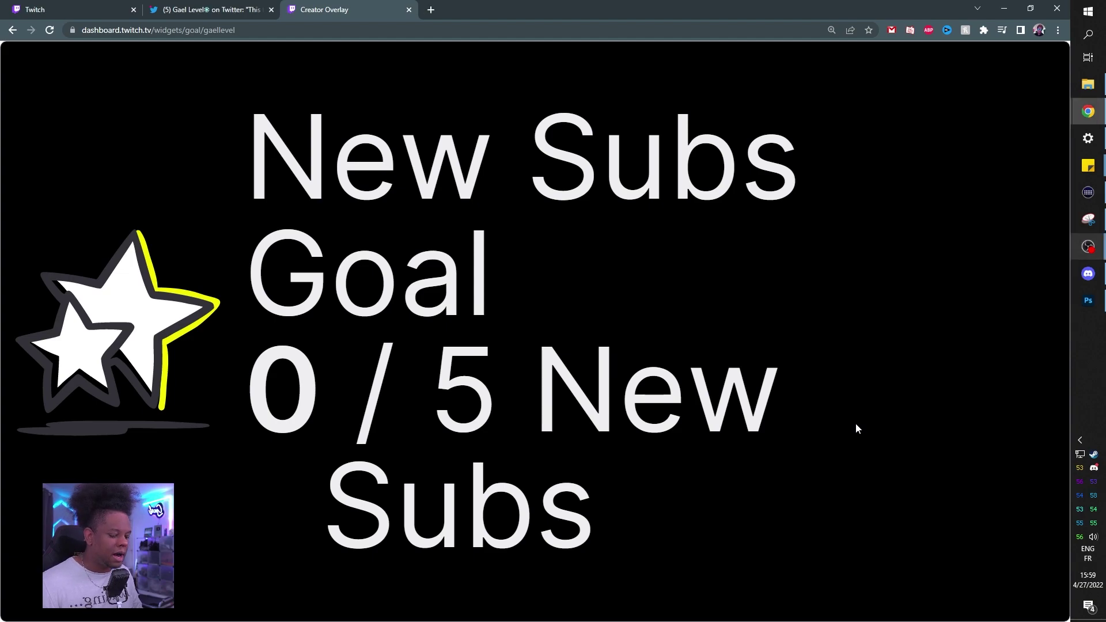
# Inspect the widget's star image in DevTools and select its .goal_widget__image style rule
pyautogui.press('F12')
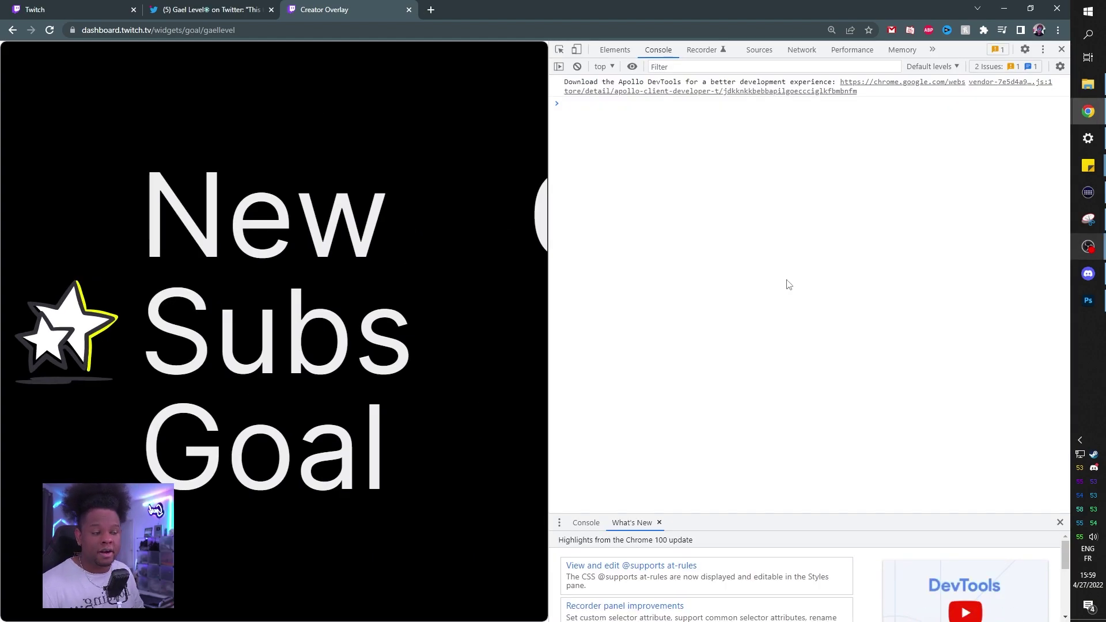
pyautogui.click(560, 50)
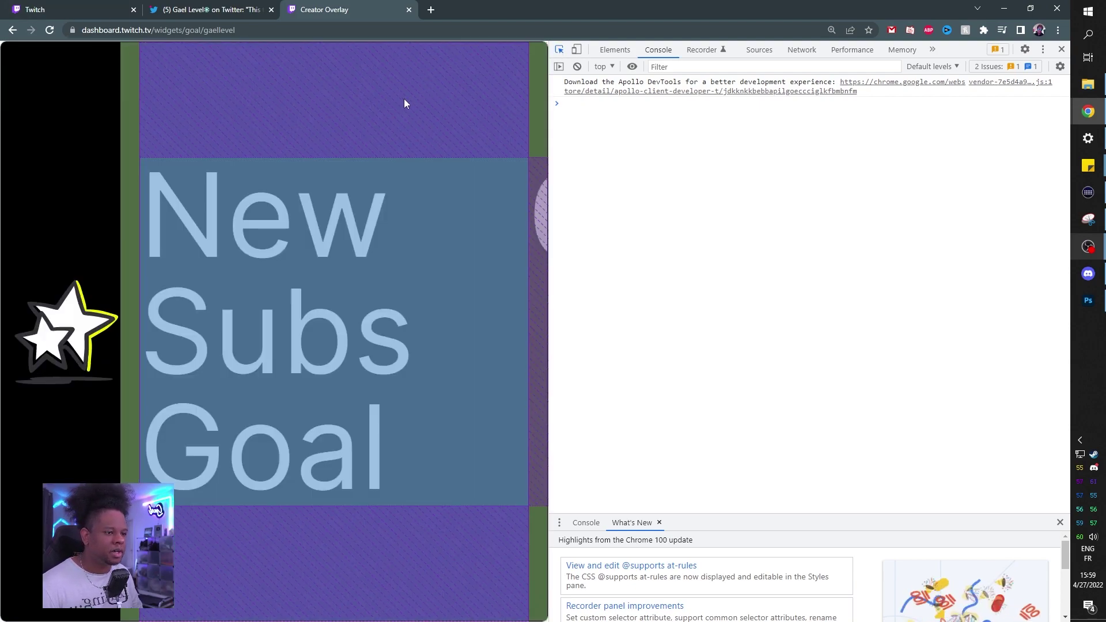
pyautogui.click(367, 86)
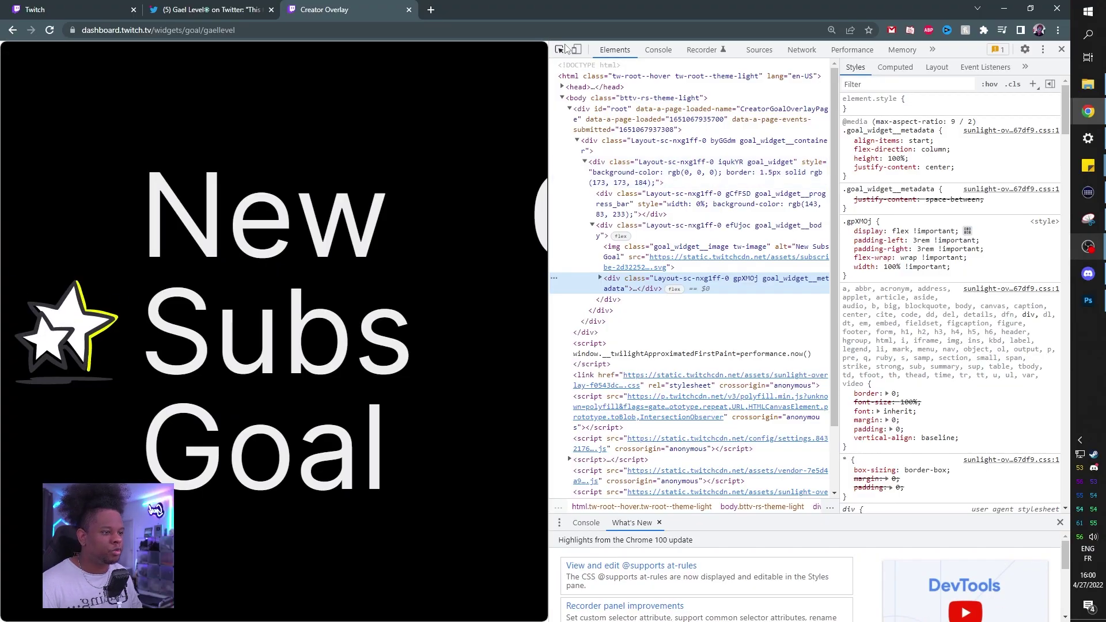
pyautogui.click(561, 51)
pyautogui.click(72, 312)
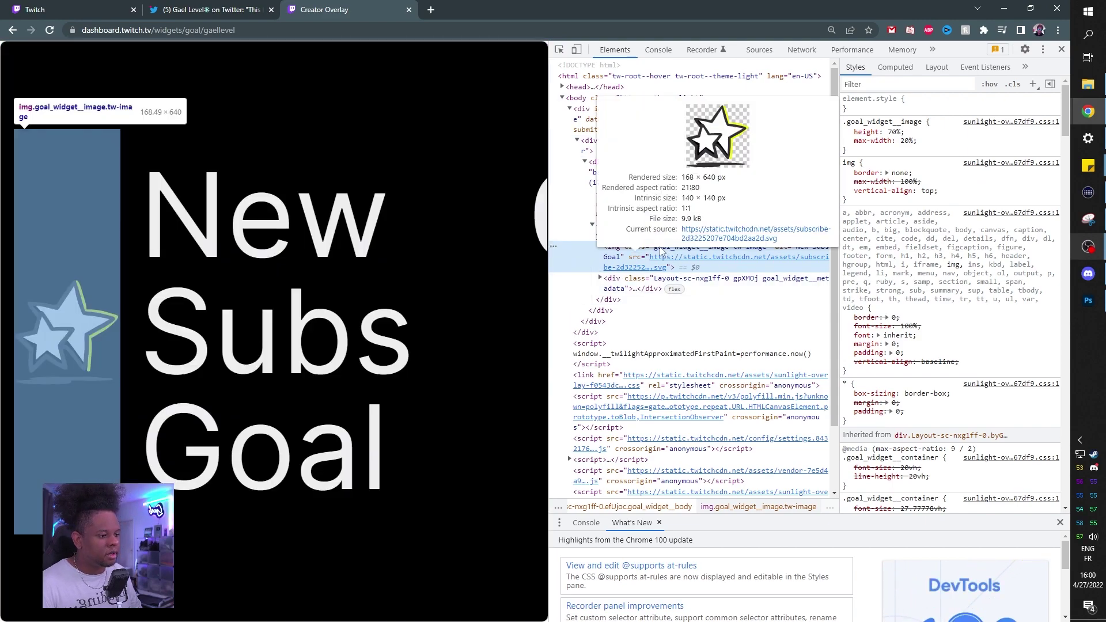
pyautogui.moveTo(692, 251)
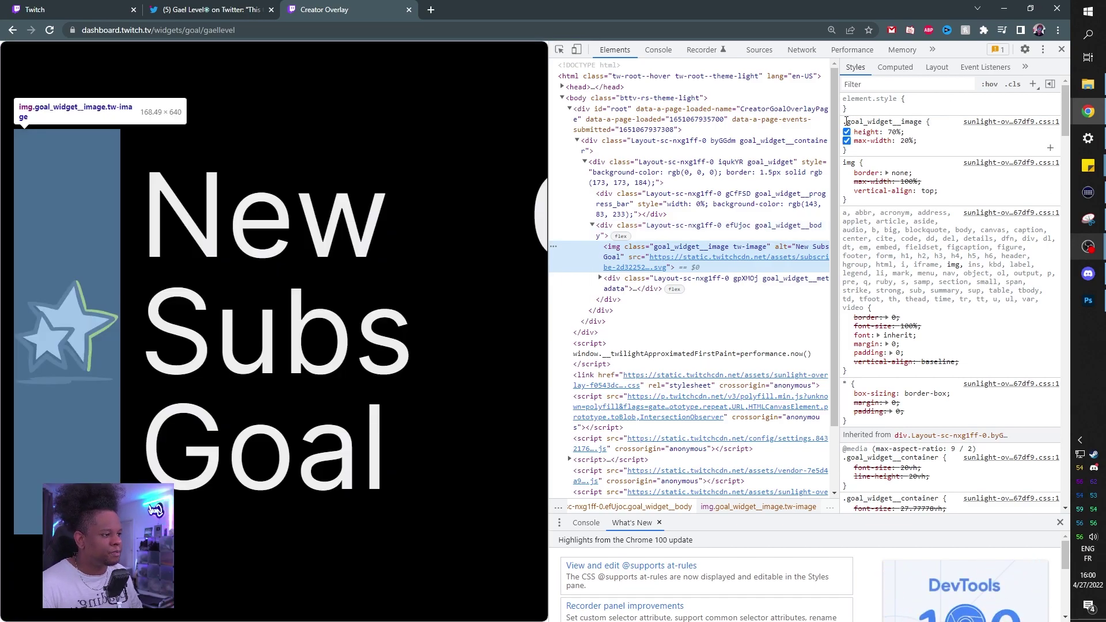
pyautogui.moveTo(846, 121); pyautogui.dragTo(885, 155)
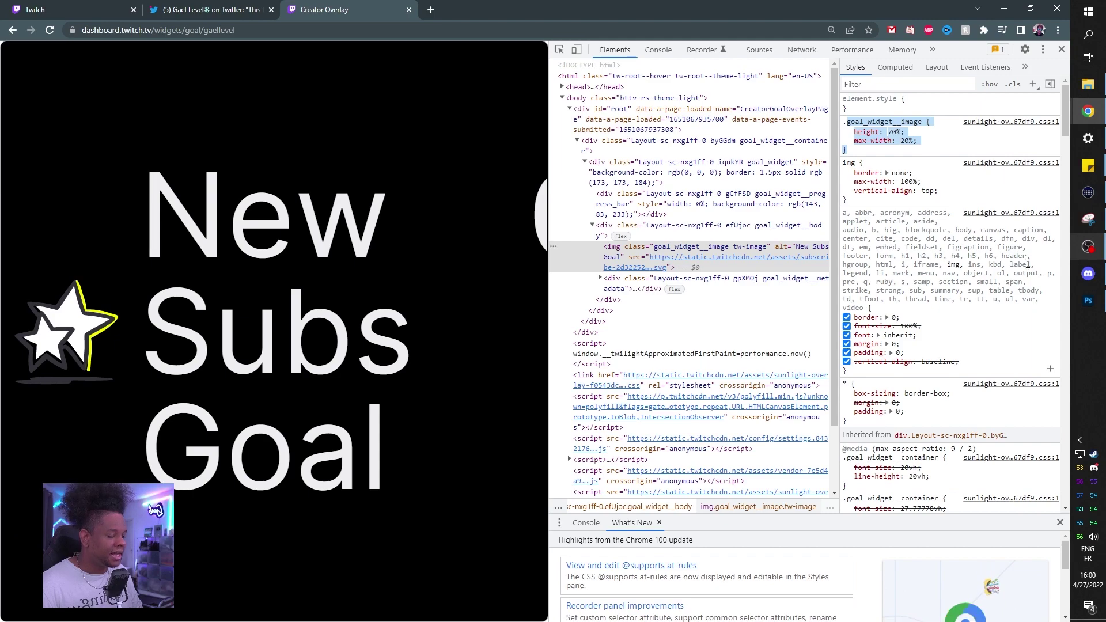
# Copy the Twitch sub goal widget URL and paste it into a new OBS Browser source
pyautogui.click(248, 30)
pyautogui.hotkey('alt', 'Tab')
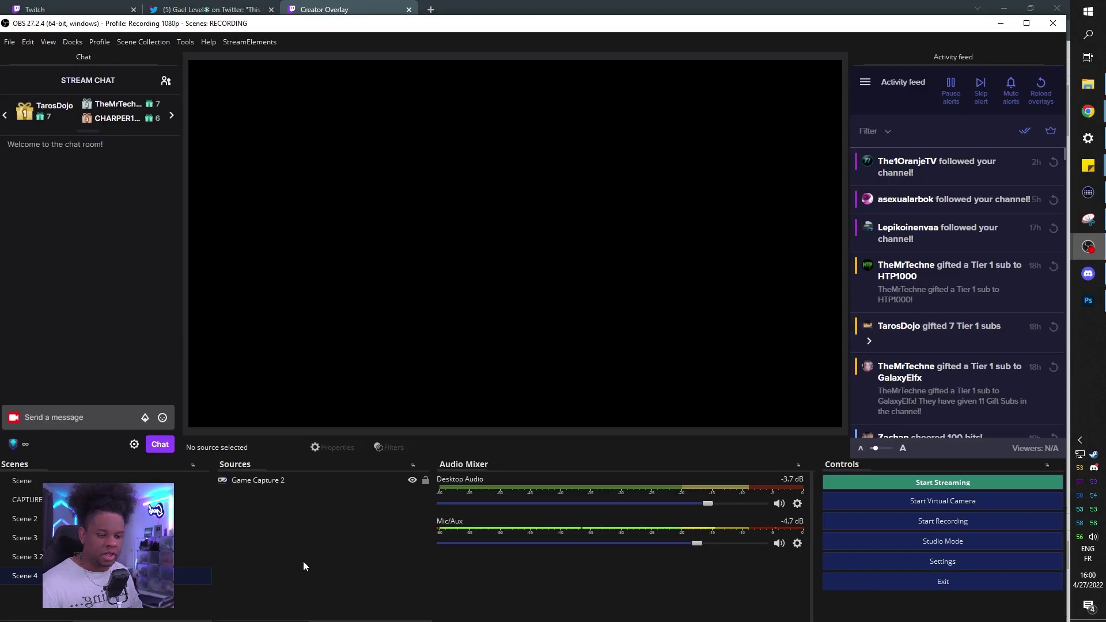
pyautogui.press('super+Up')
pyautogui.click(227, 598)
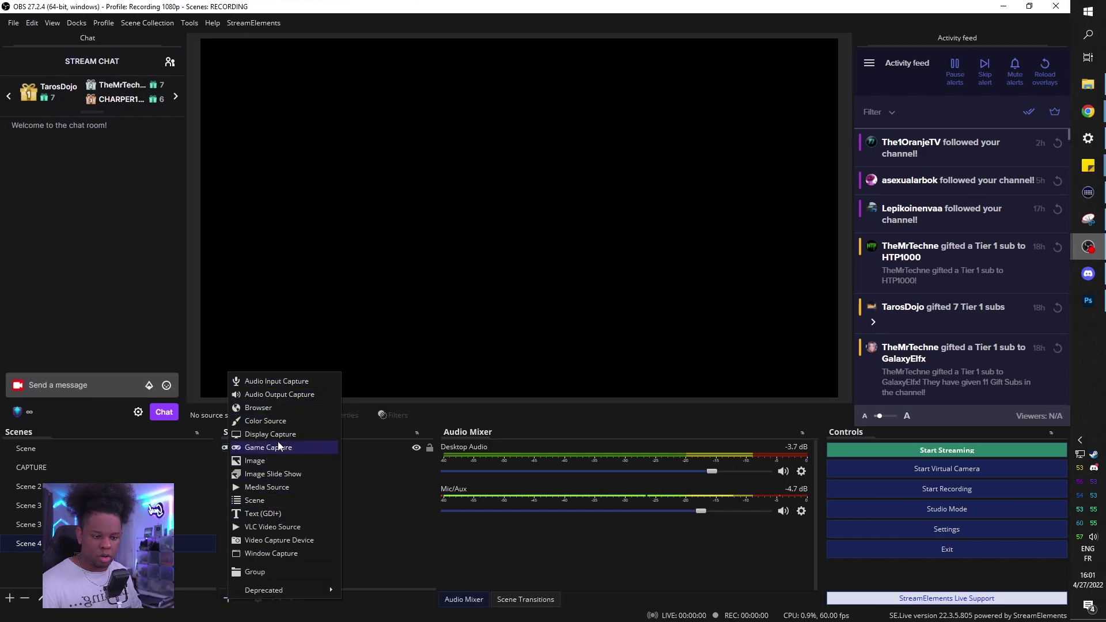
pyautogui.click(278, 410)
pyautogui.click(563, 389)
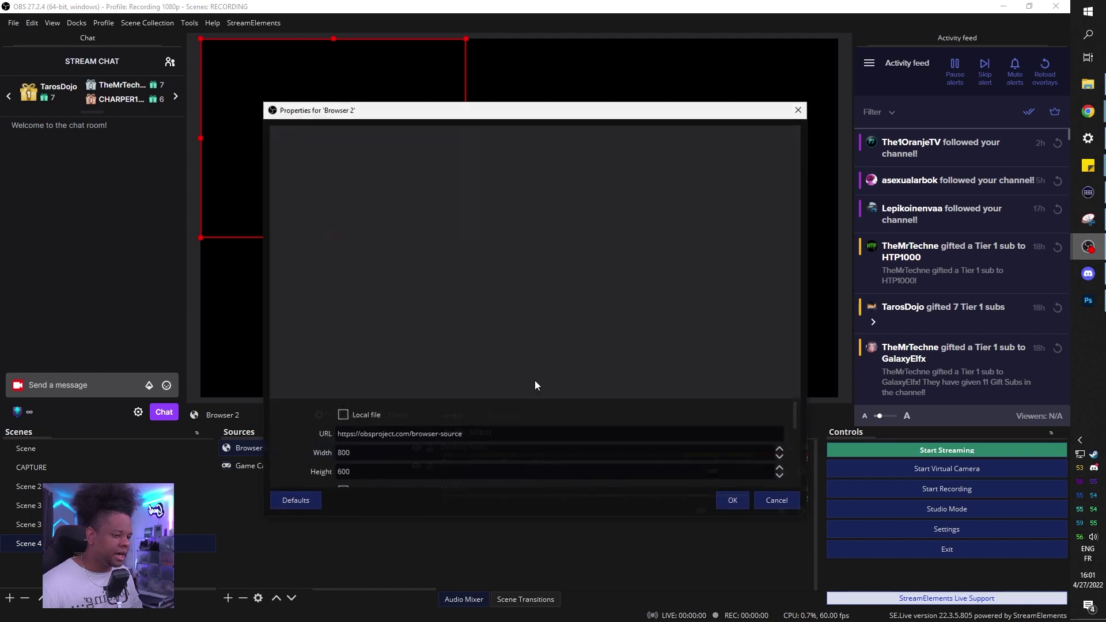
pyautogui.moveTo(467, 434); pyautogui.dragTo(291, 429)
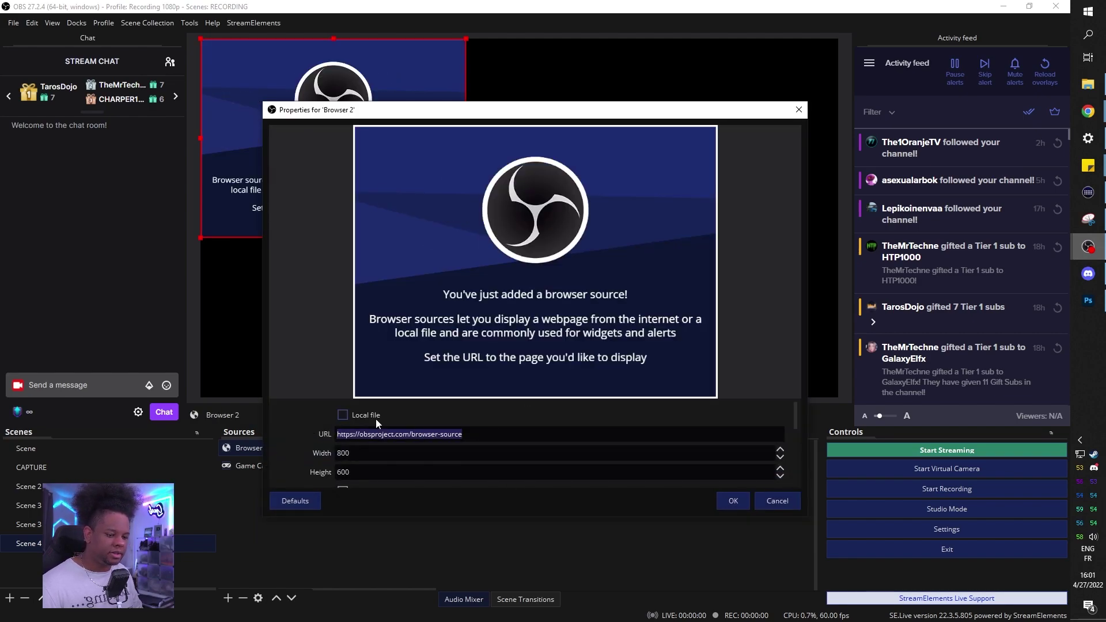
pyautogui.hotkey('ctrl', 'v')
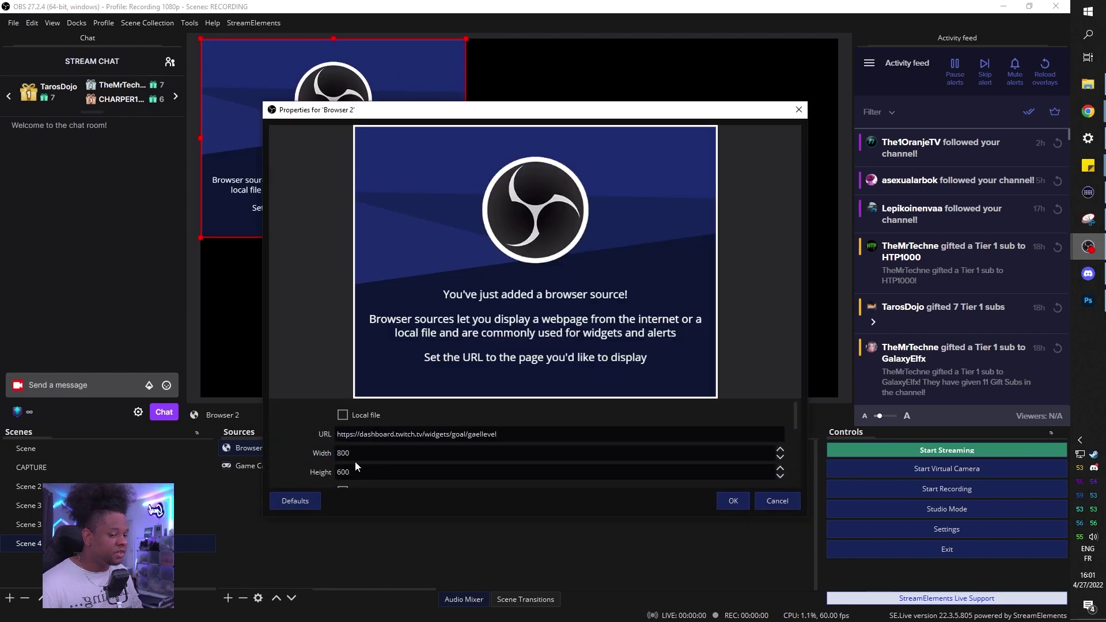
# Size the browser source to 1480×160 and drag it to the middle of the preview
pyautogui.click(1088, 111)
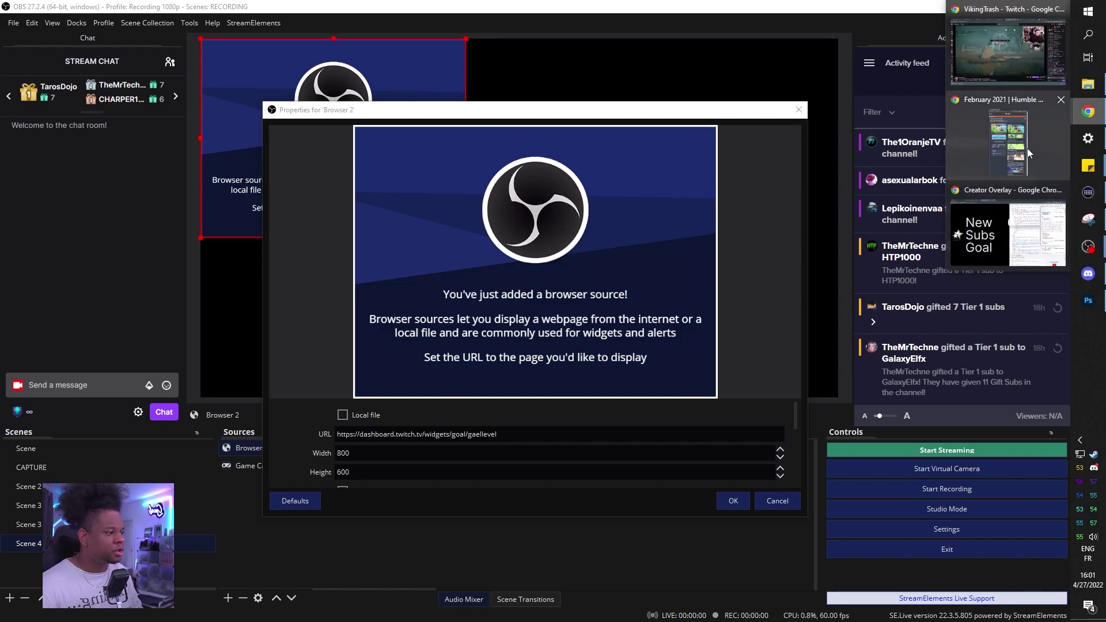
pyautogui.click(975, 235)
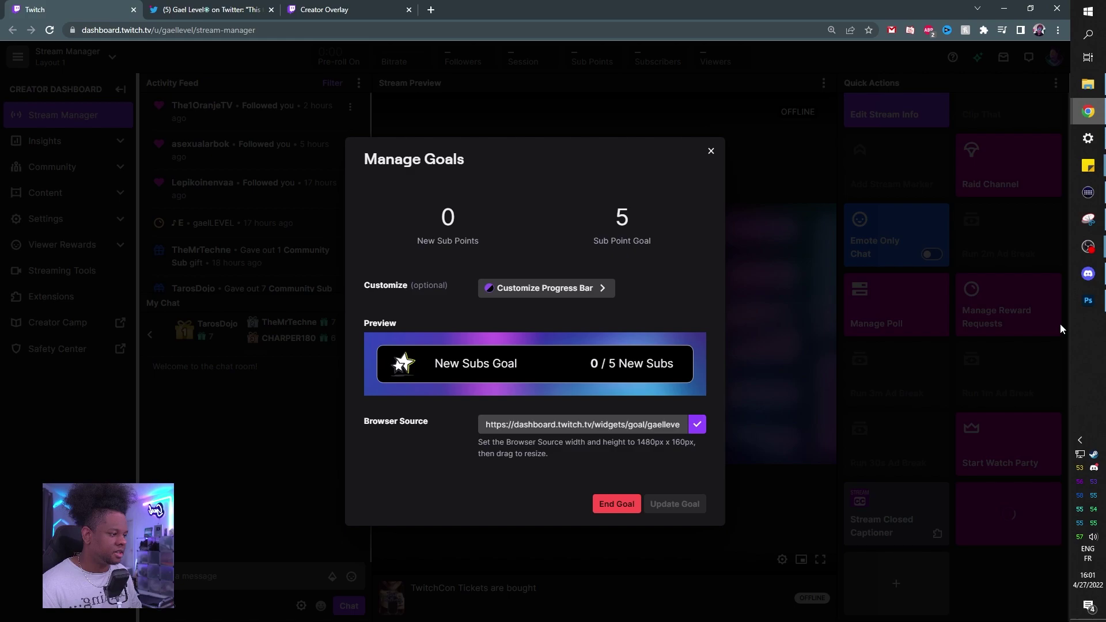
pyautogui.hotkey('alt', 'Tab')
pyautogui.press('Return')
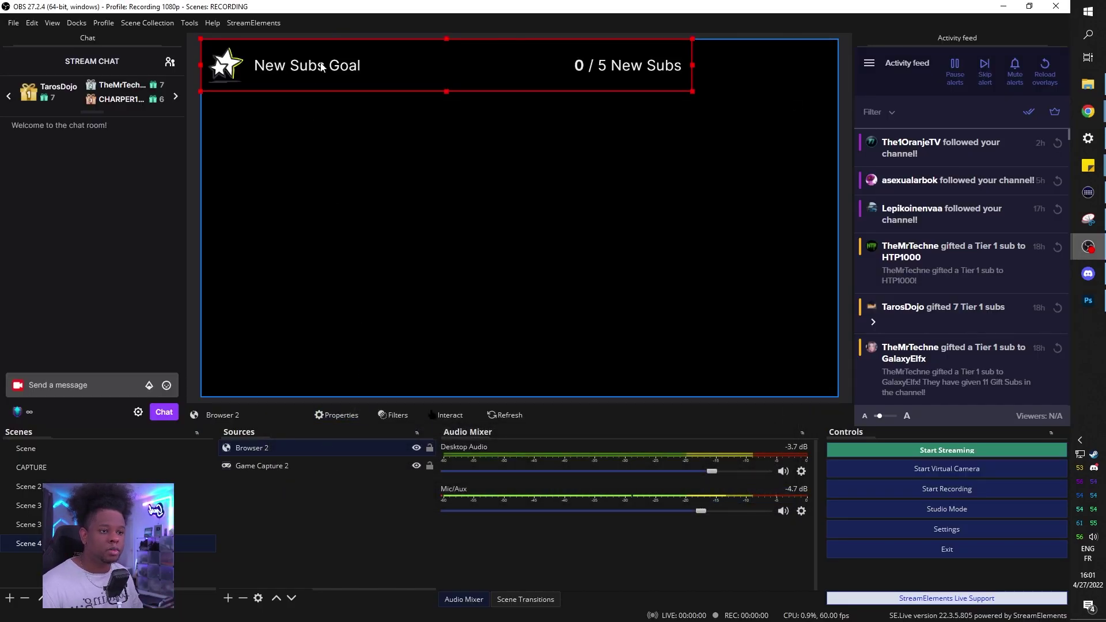
pyautogui.moveTo(321, 67); pyautogui.dragTo(385, 174)
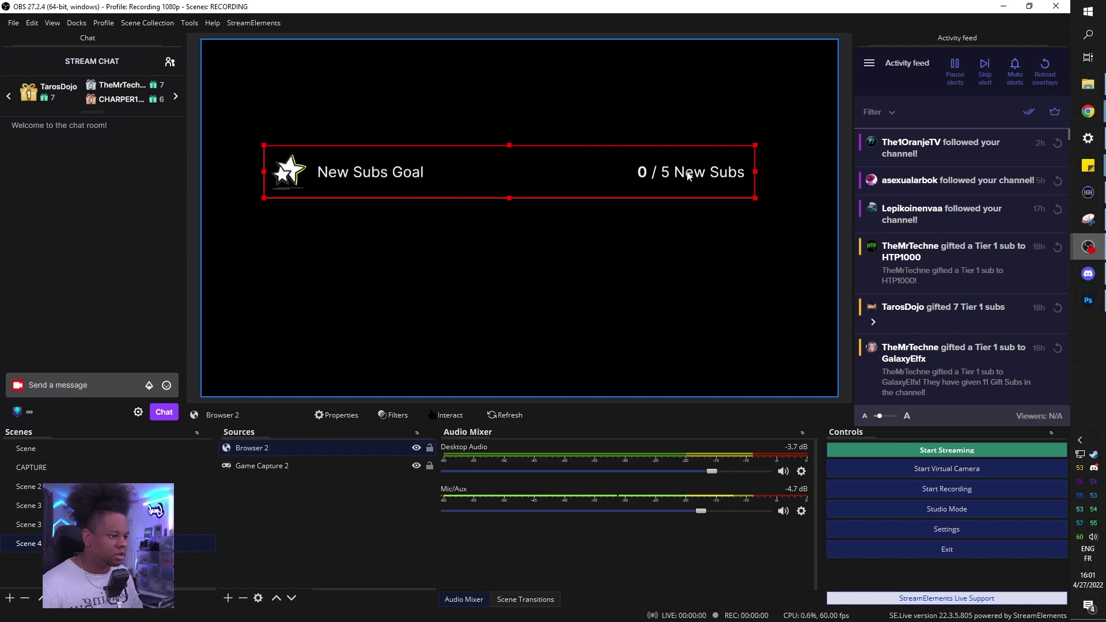
# Open the Browser 2 properties and enlarge the dialog to expose the Custom CSS box
pyautogui.doubleClick(251, 448)
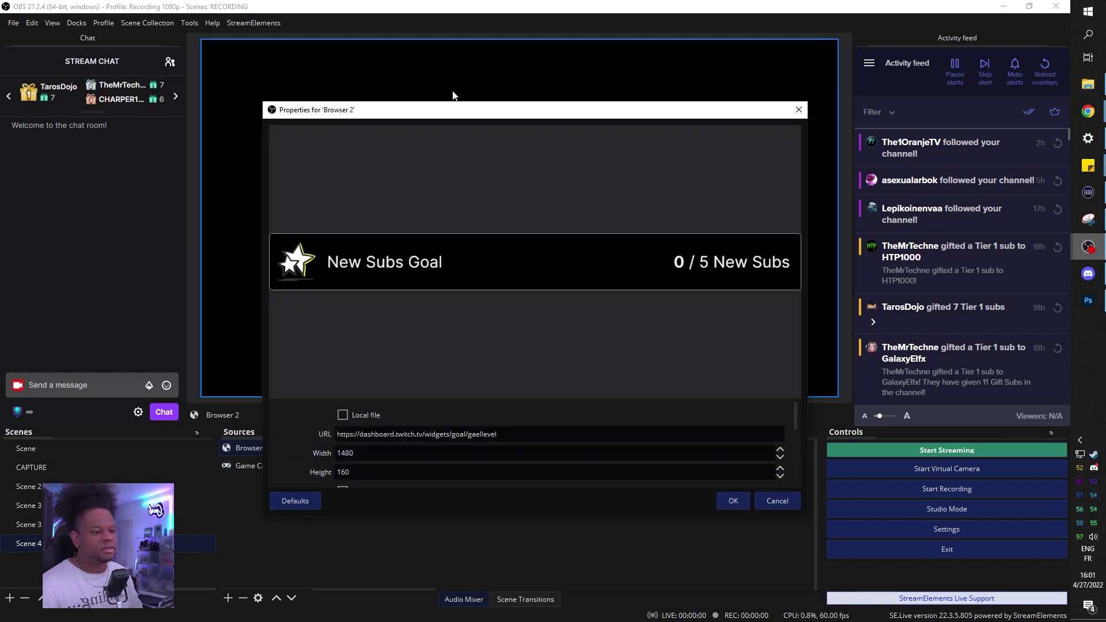
pyautogui.moveTo(453, 95); pyautogui.dragTo(454, 31)
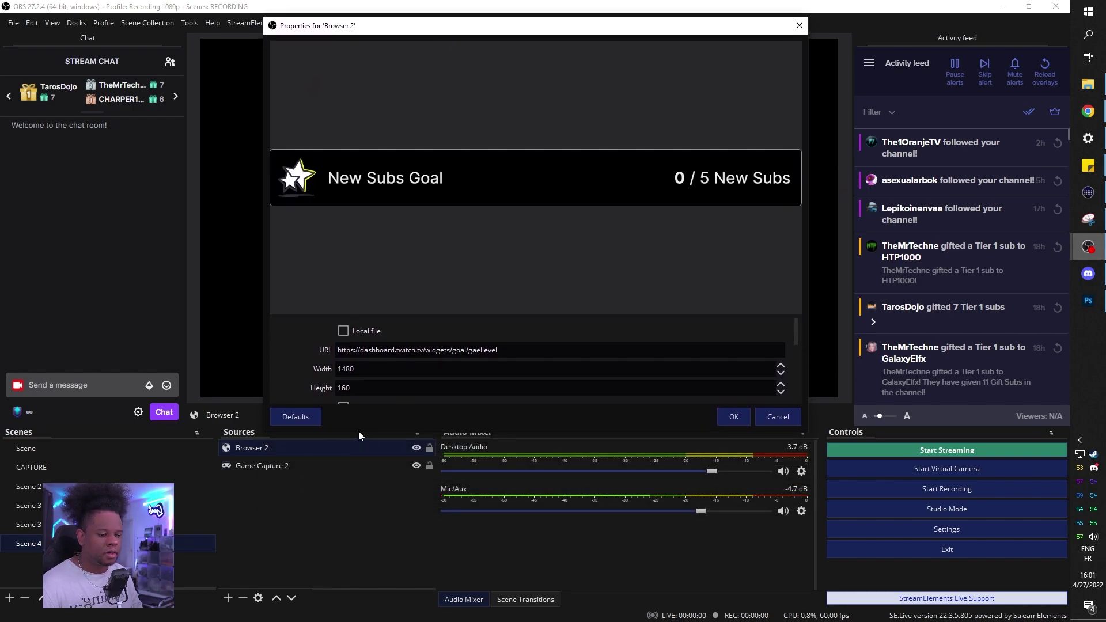
pyautogui.moveTo(358, 431); pyautogui.dragTo(338, 595)
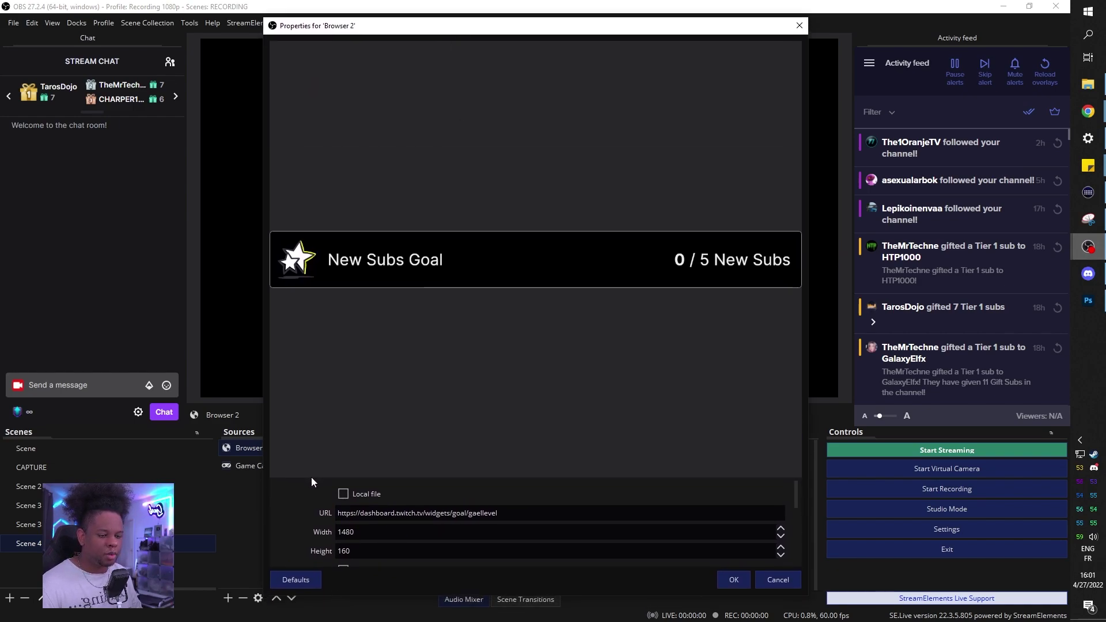
pyautogui.moveTo(312, 482); pyautogui.dragTo(326, 119)
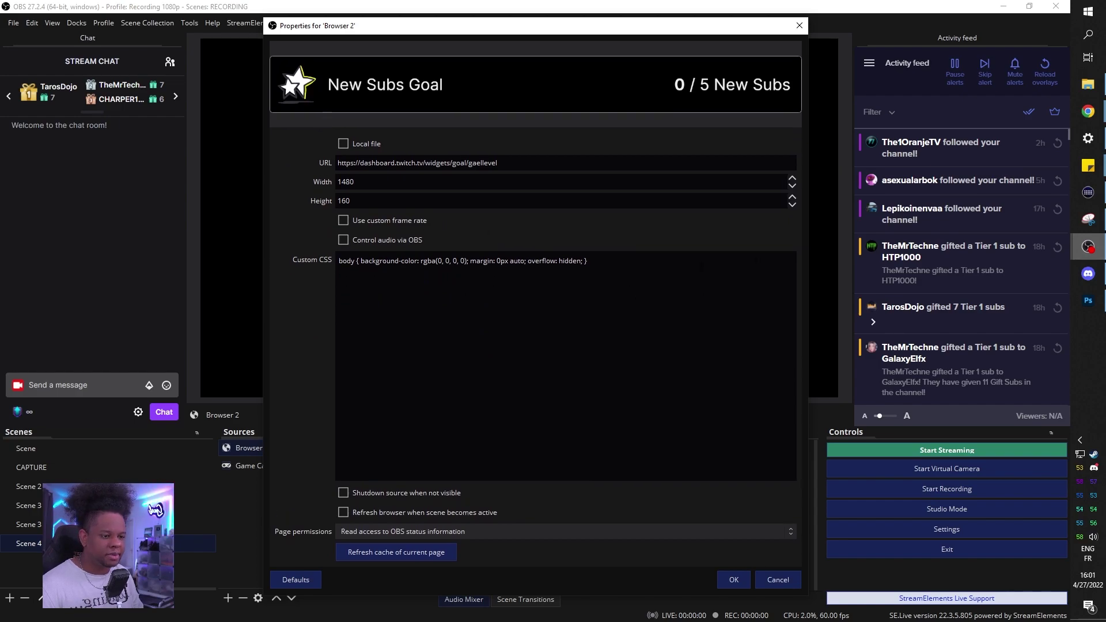
# Delete all the default Custom CSS and return to the widget page in Chrome
pyautogui.hotkey('ctrl', 'a')
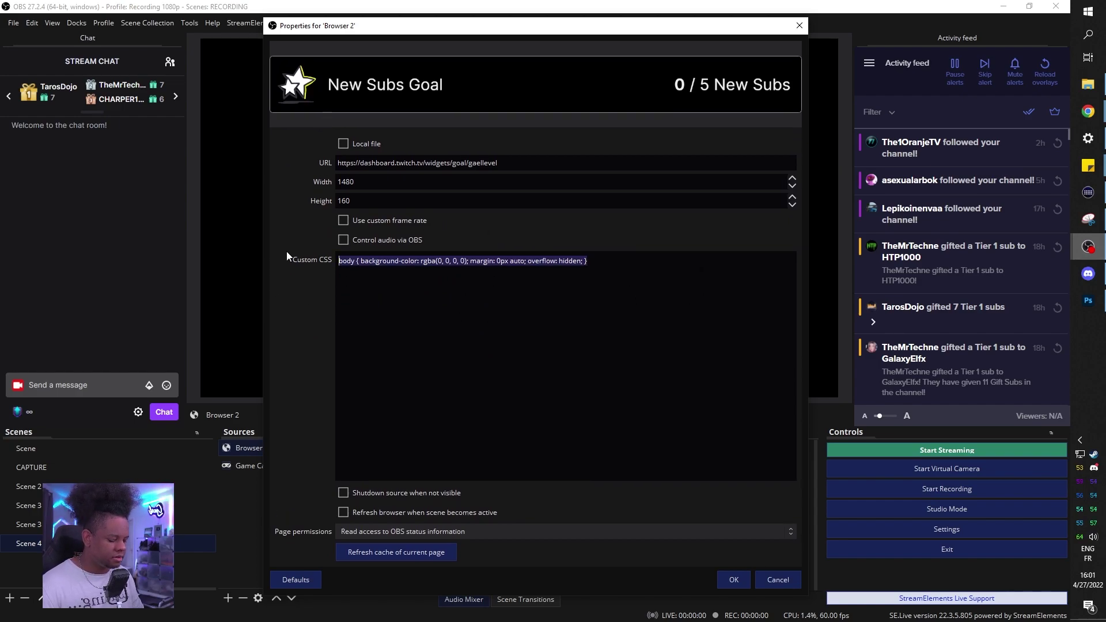
pyautogui.press('Delete')
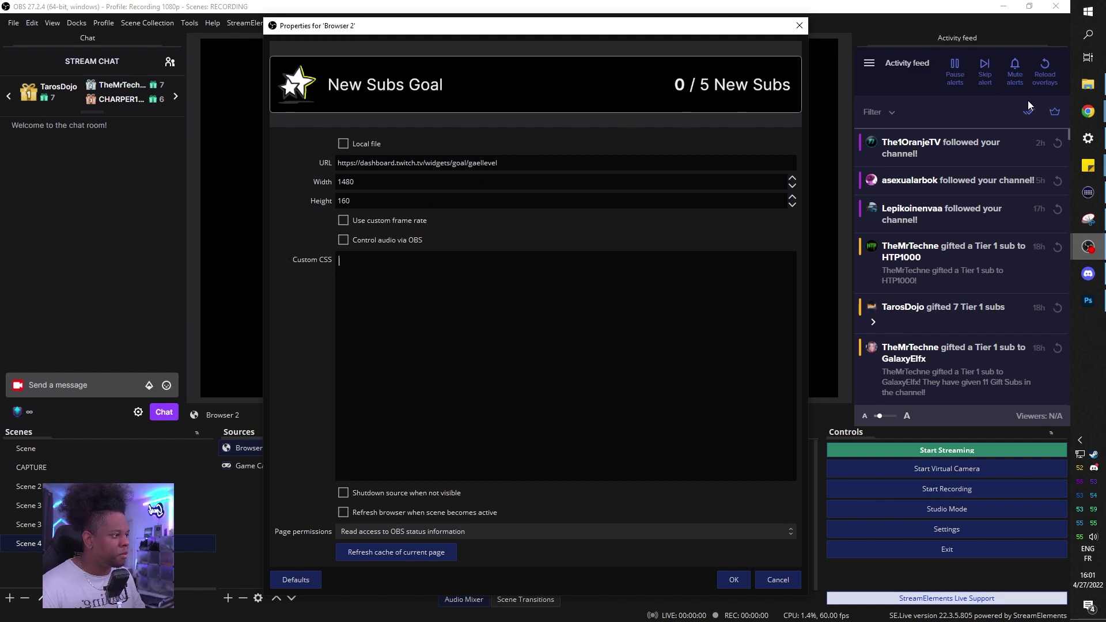
pyautogui.moveTo(1088, 111)
pyautogui.click(1003, 240)
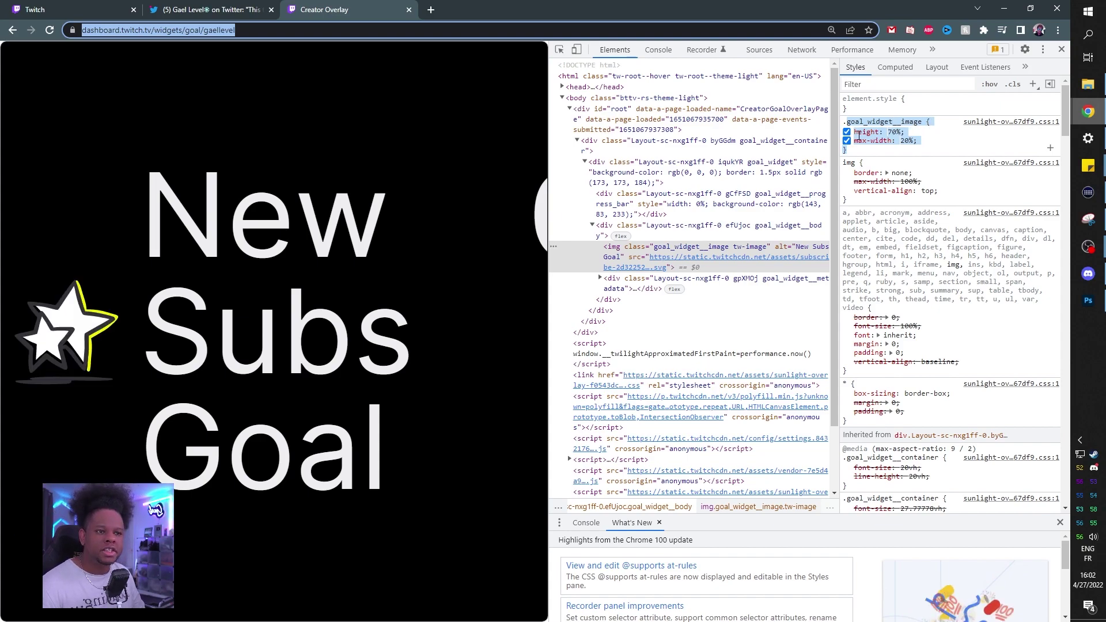
# Copy the .goal_widget__image rule from DevTools into the OBS Custom CSS
pyautogui.rightClick(929, 127)
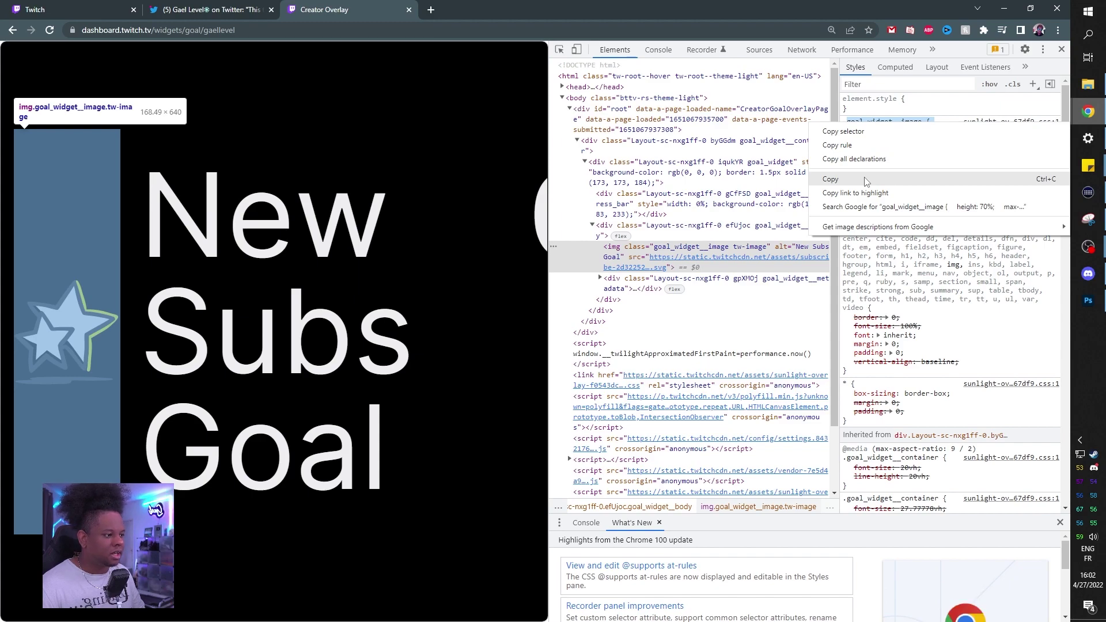
pyautogui.click(865, 180)
pyautogui.moveTo(1087, 247)
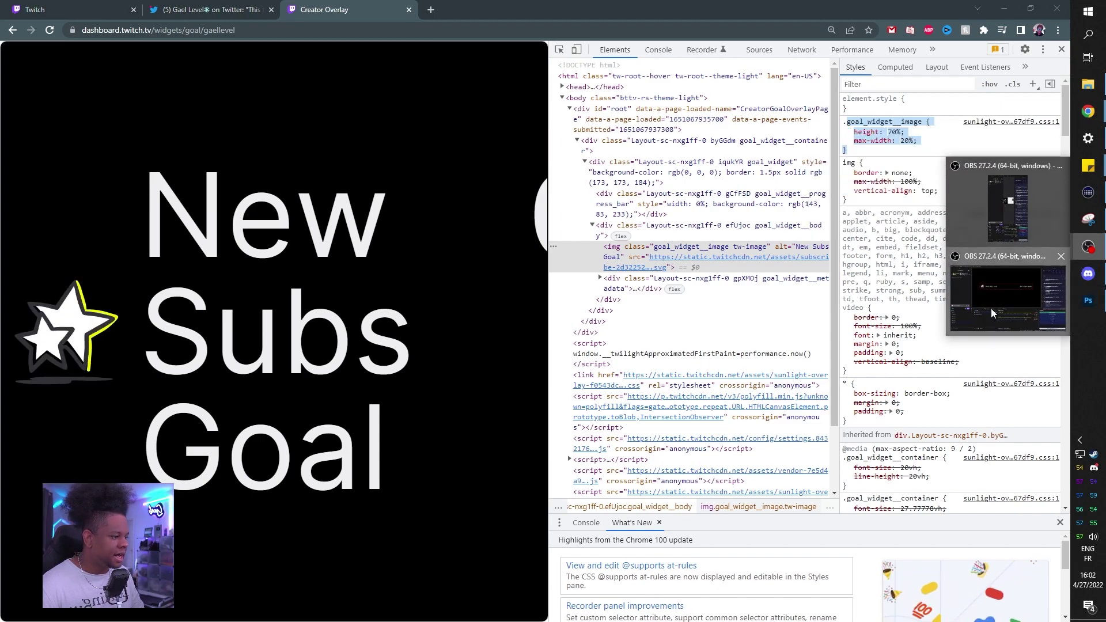
pyautogui.click(1002, 302)
pyautogui.hotkey('ctrl', 'v')
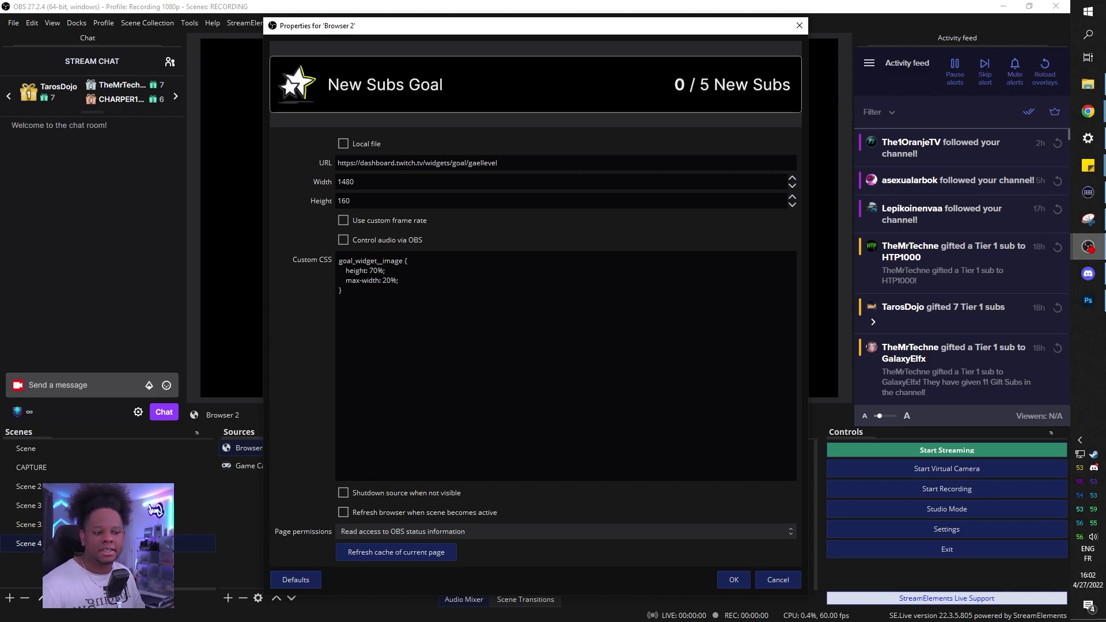
# Remove the height and max-width lines from the pasted rule, then open a new Chrome tab
pyautogui.moveTo(345, 270); pyautogui.dragTo(399, 281)
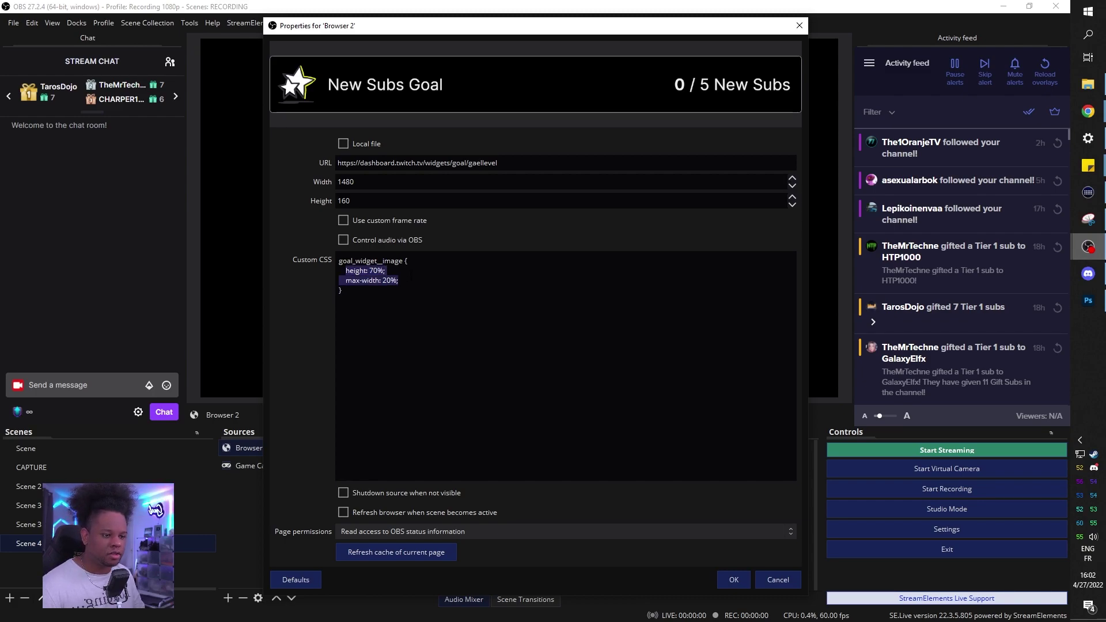
pyautogui.press('BackSpace')
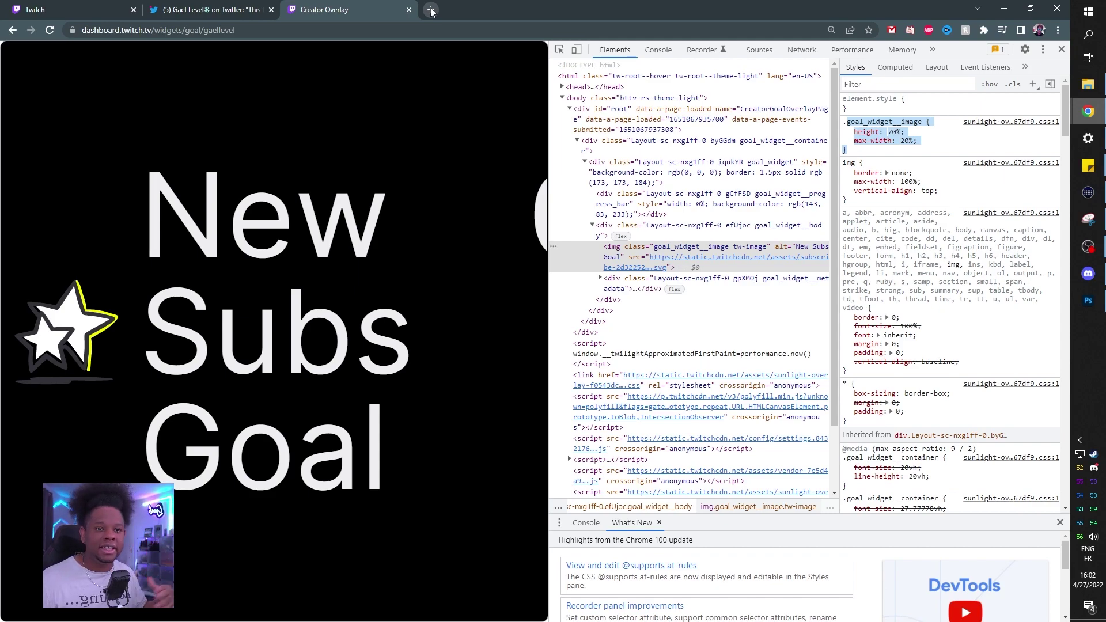
pyautogui.click(432, 11)
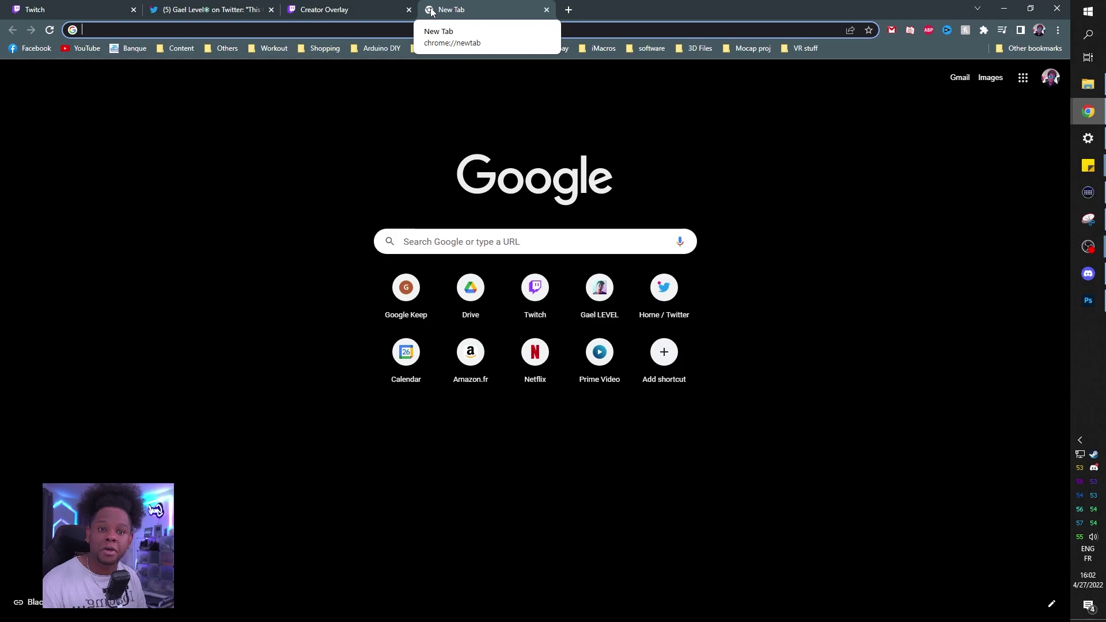
pyautogui.write('CSS ')
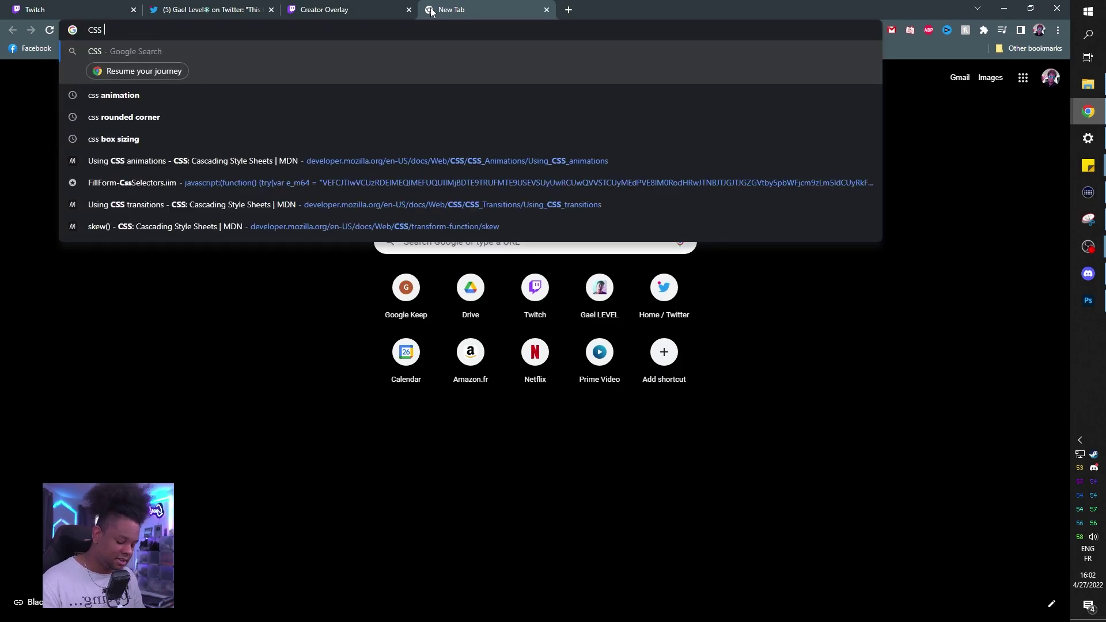
pyautogui.write('opaci')
# Search 'css opacity' on W3Schools and copy 'opacity: 0.5;' into the OBS image rule
pyautogui.press('Return')
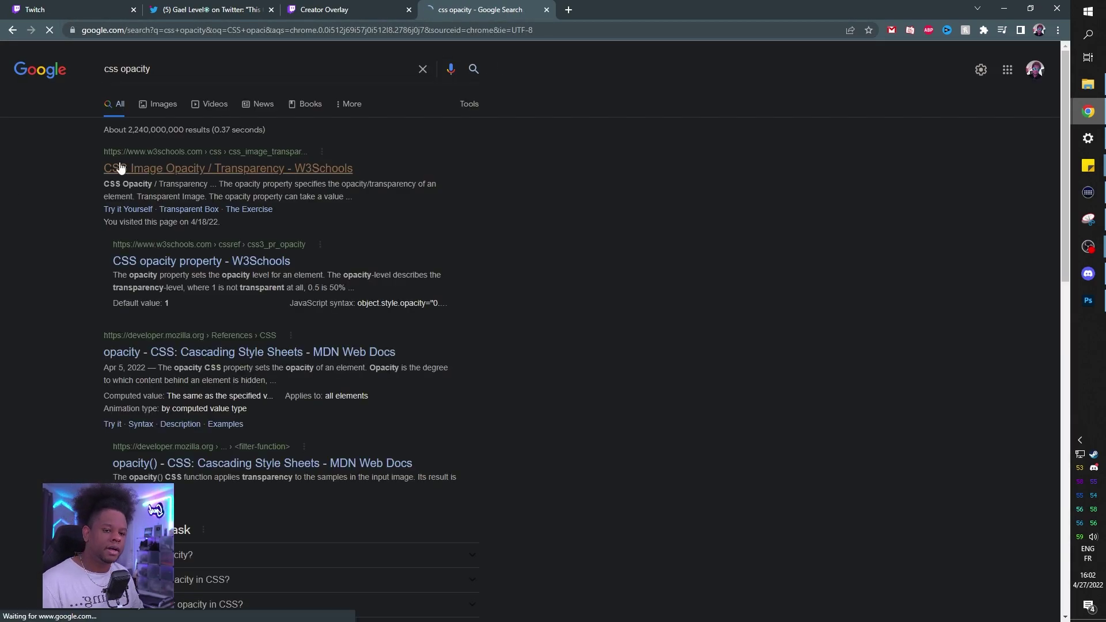
pyautogui.click(122, 168)
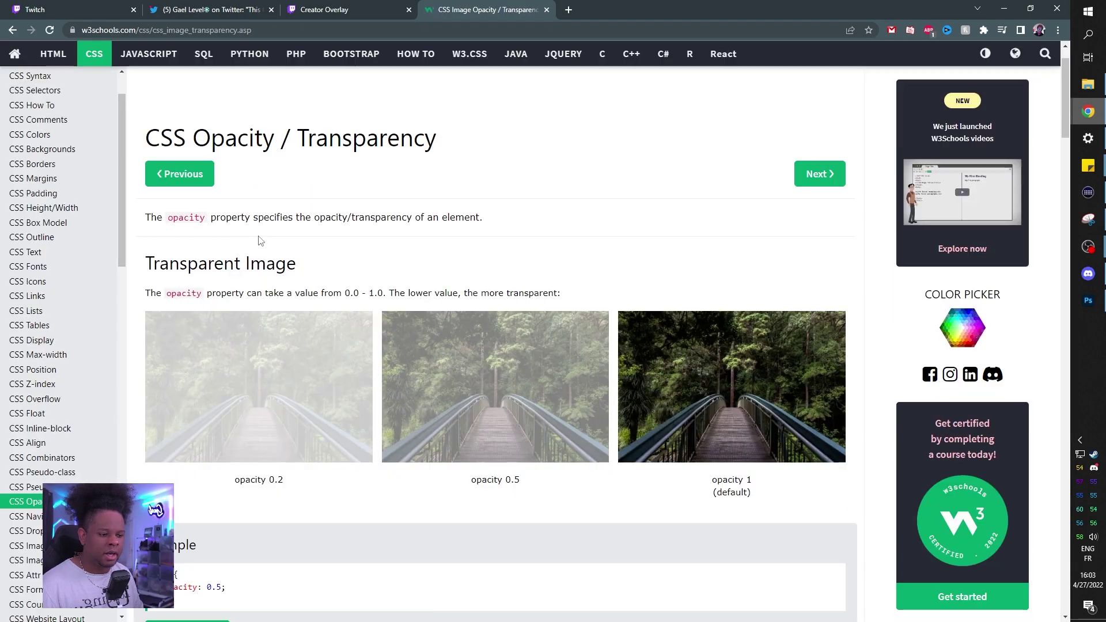
pyautogui.scroll(-1, 337, 226)
pyautogui.scroll(-2, 382, 254)
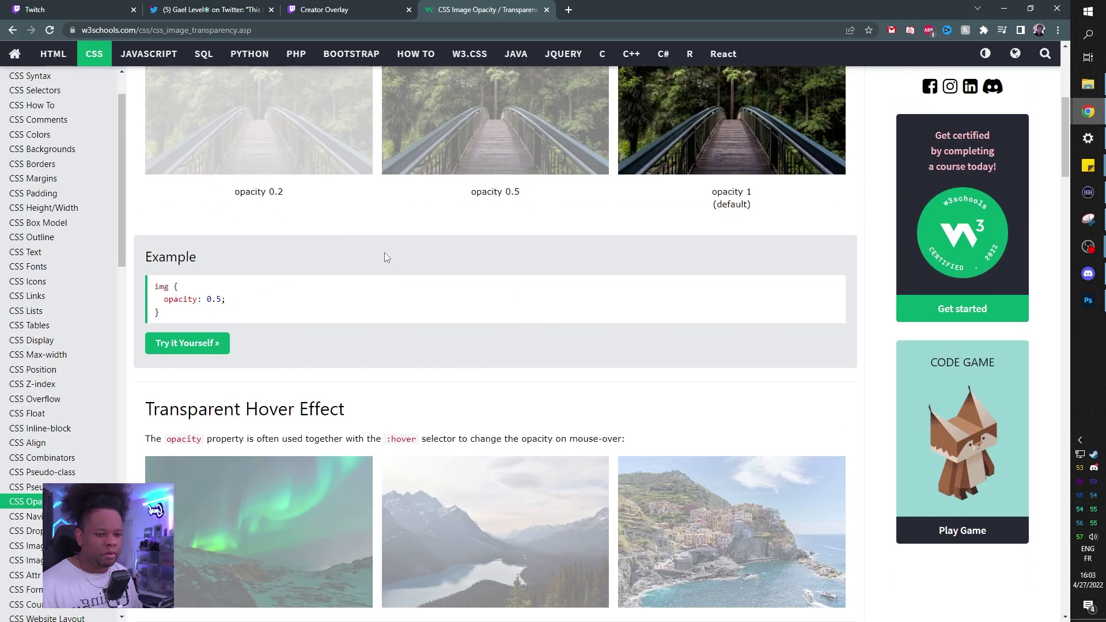
pyautogui.scroll(-2, 182, 197)
pyautogui.moveTo(163, 184); pyautogui.dragTo(223, 185)
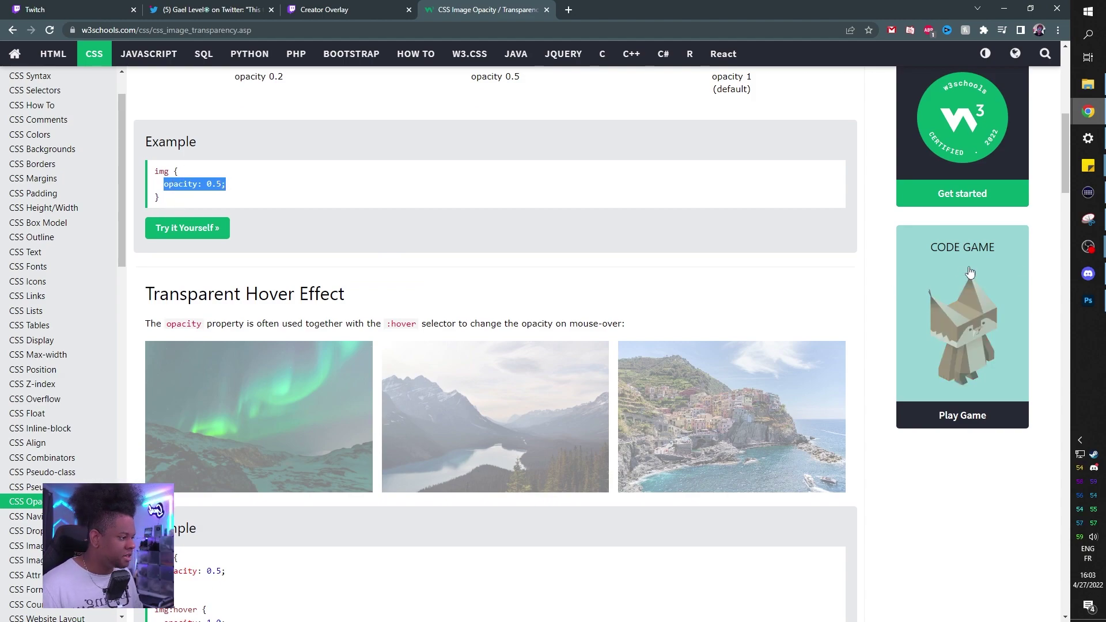
pyautogui.click(1087, 247)
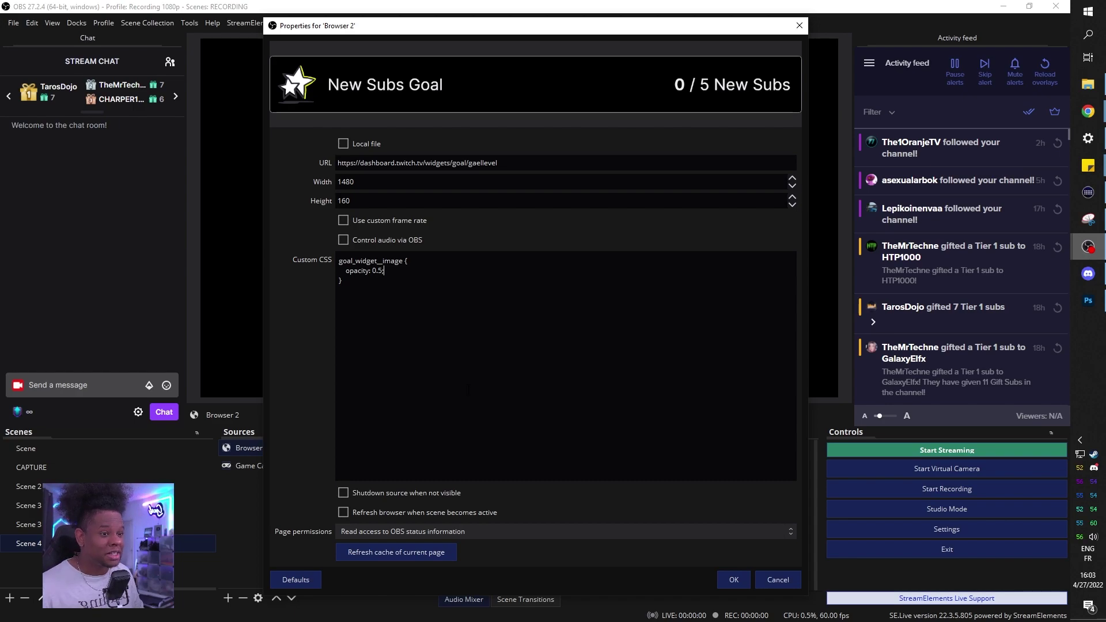
# Apply the CSS, then add the missing '.' before goal_widget__image and apply again
pyautogui.click(732, 579)
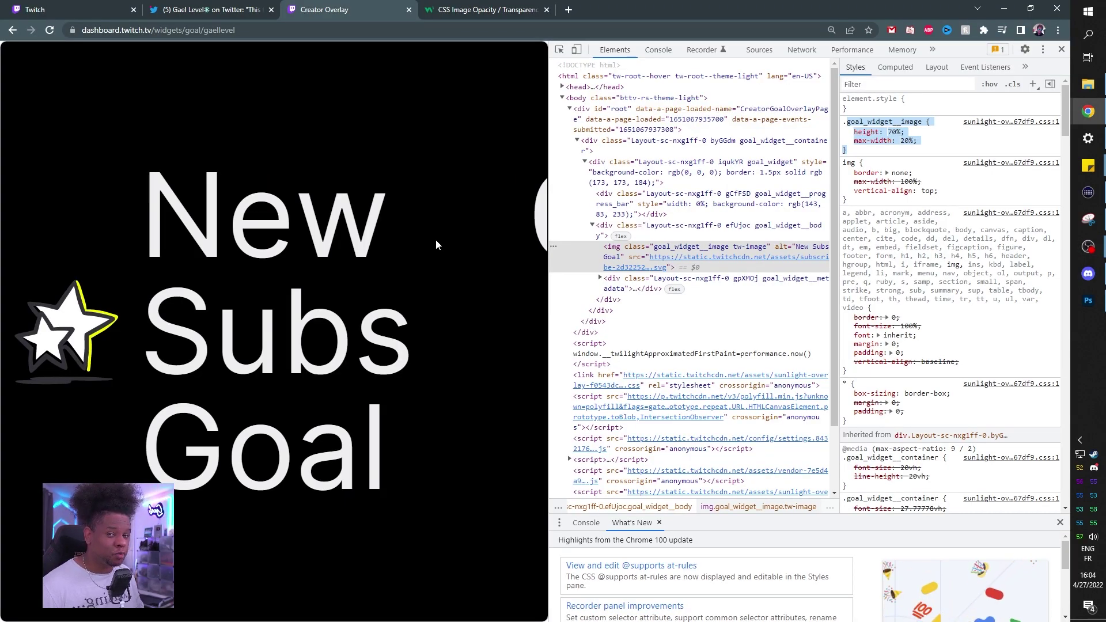
pyautogui.moveTo(875, 122)
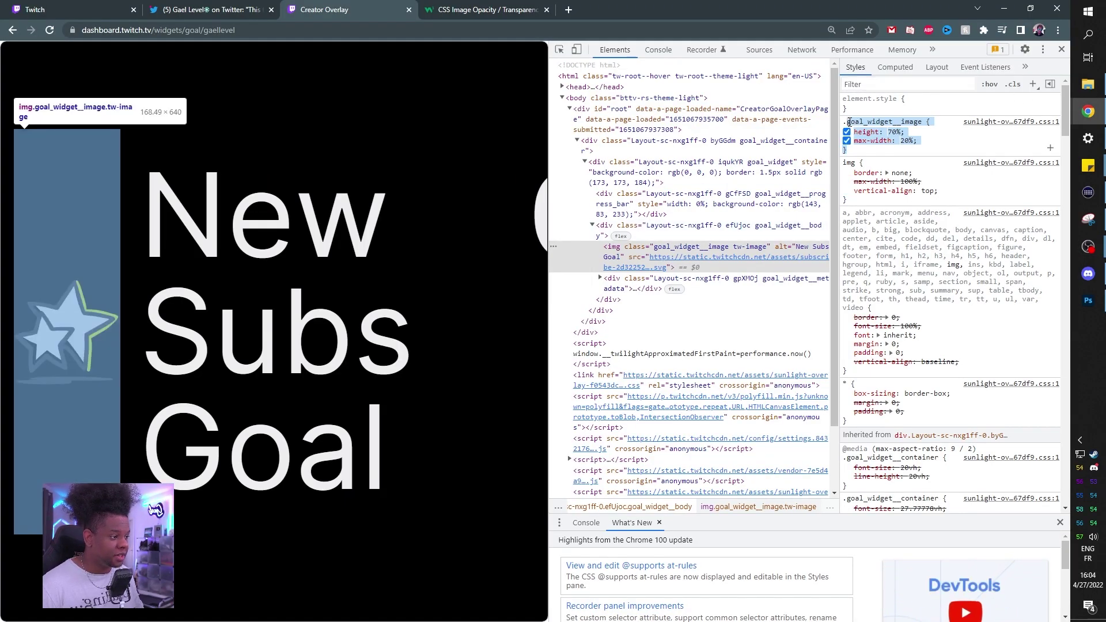
pyautogui.moveTo(1088, 245)
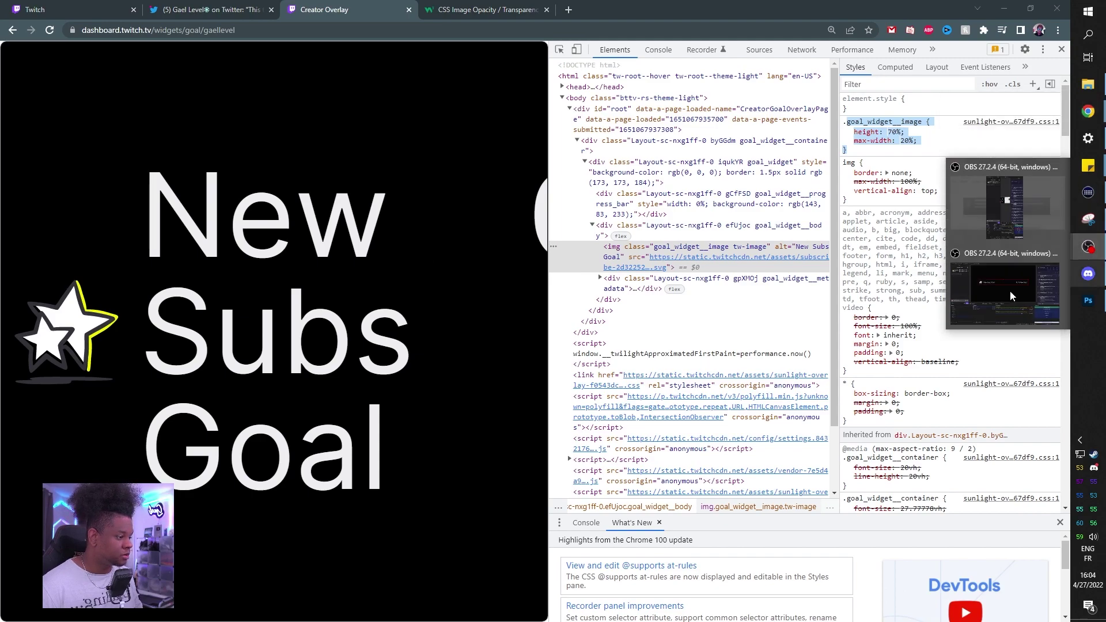
pyautogui.click(1006, 311)
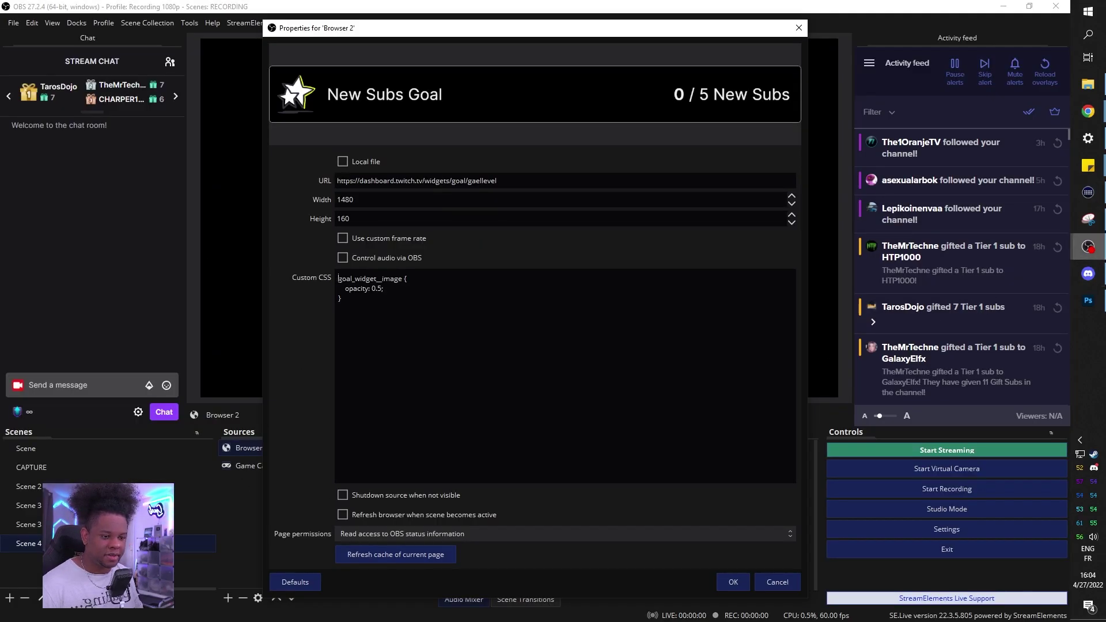
pyautogui.write('.')
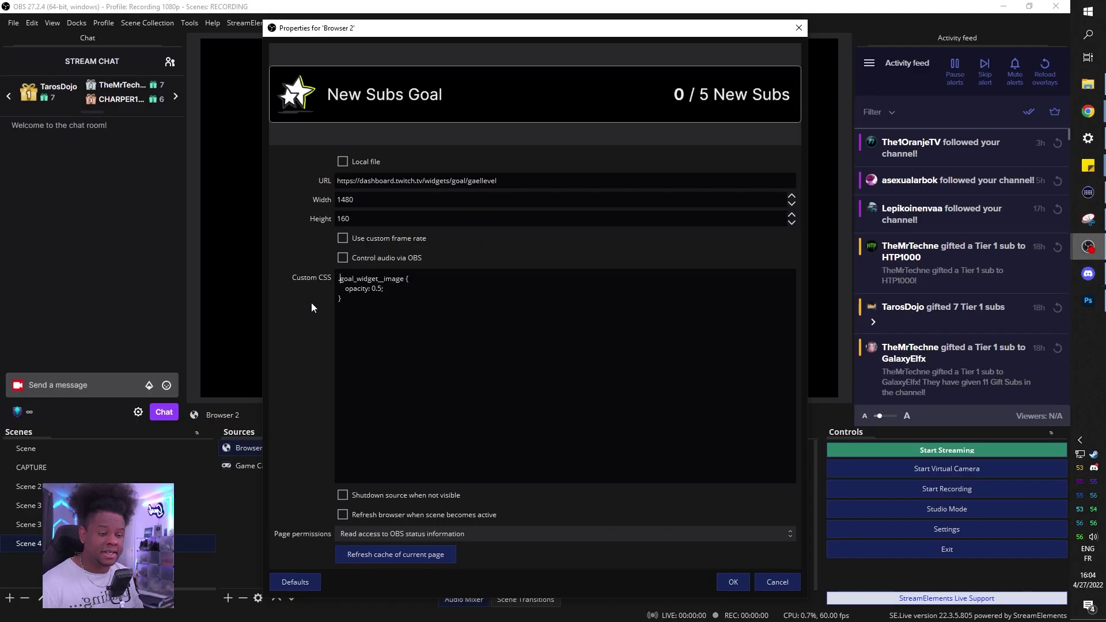
pyautogui.click(730, 582)
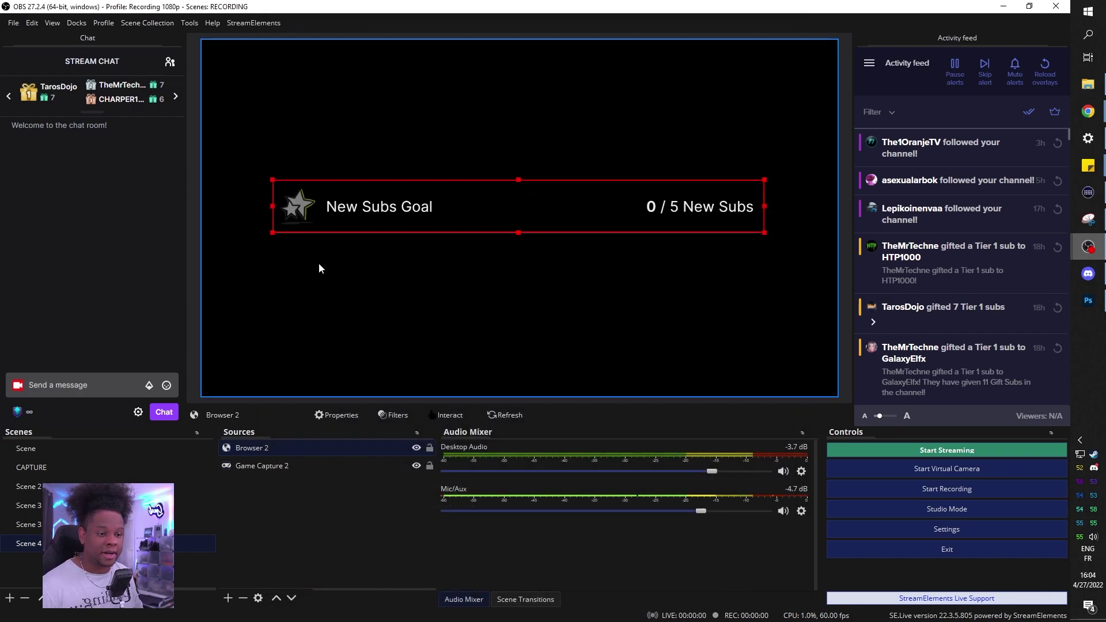
# Change the star image rule to 'opacity: 0 !important;' in Browser 2 and apply it
pyautogui.doubleClick(252, 450)
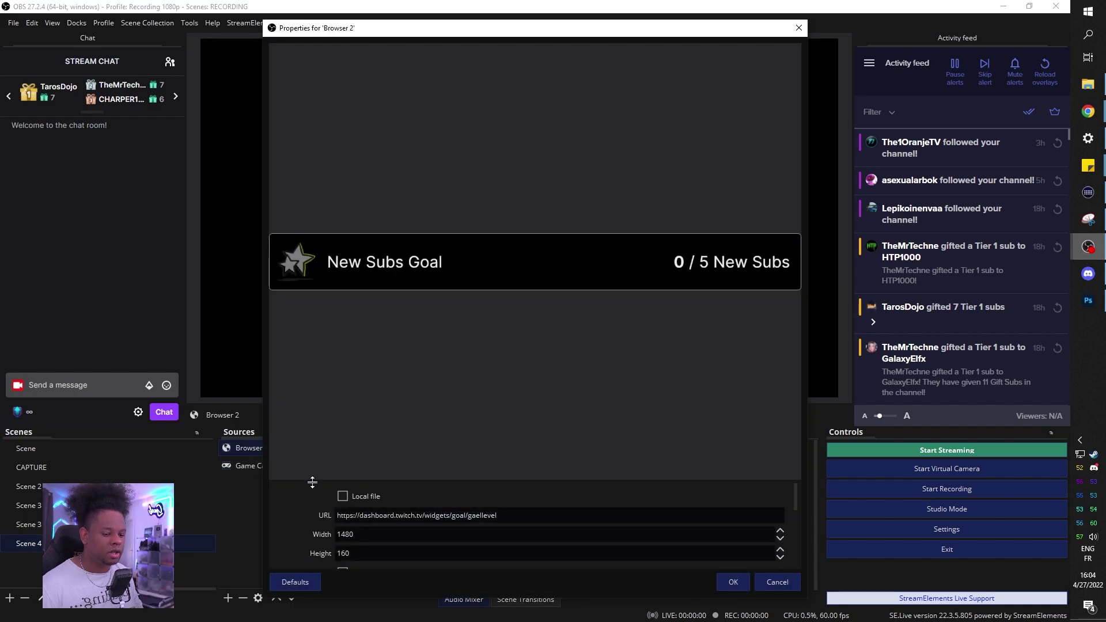
pyautogui.moveTo(313, 483); pyautogui.dragTo(312, 155)
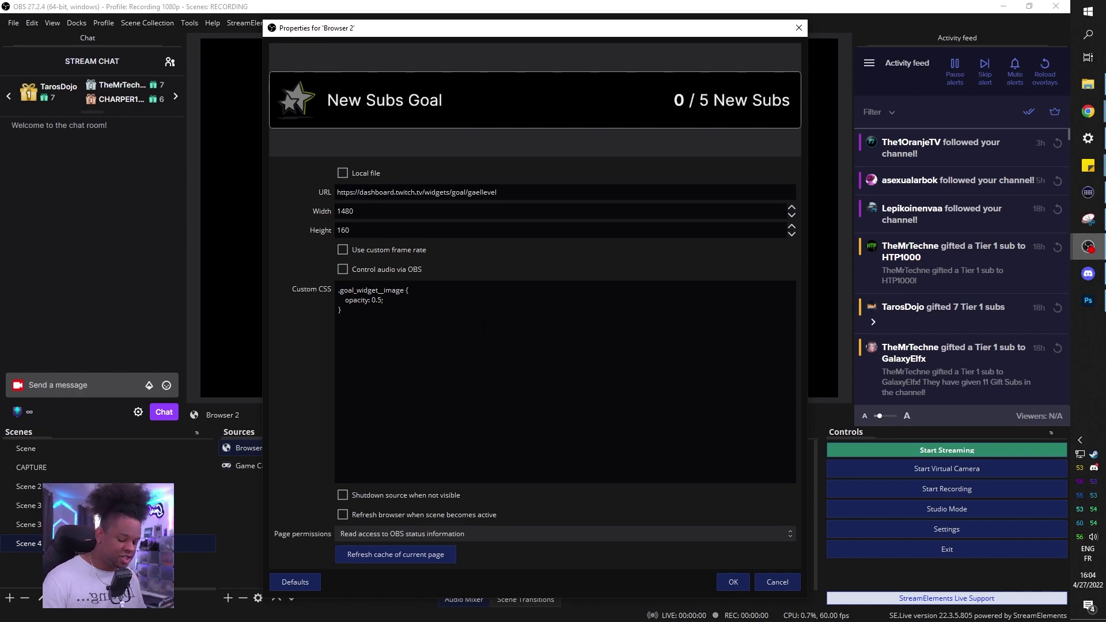
pyautogui.write('!impo')
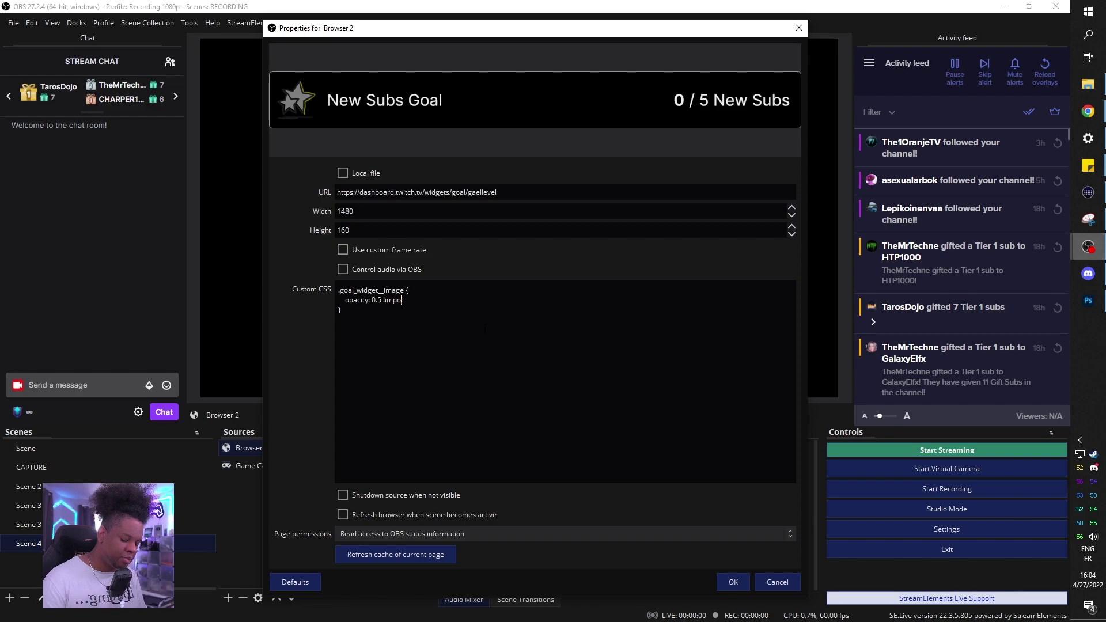
pyautogui.write('rtan')
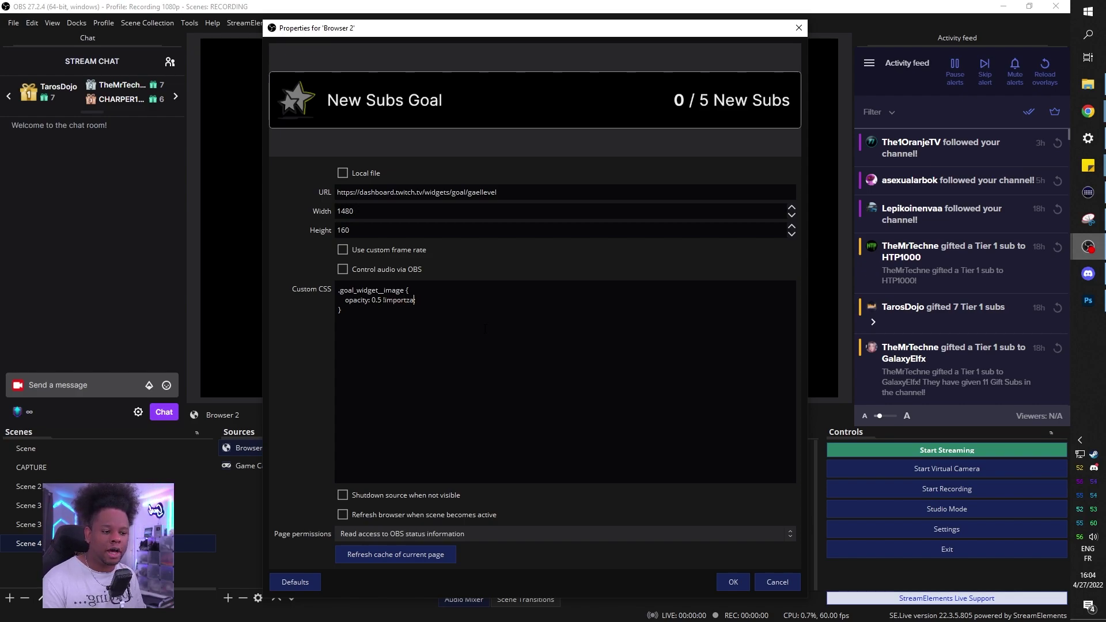
pyautogui.write('a')
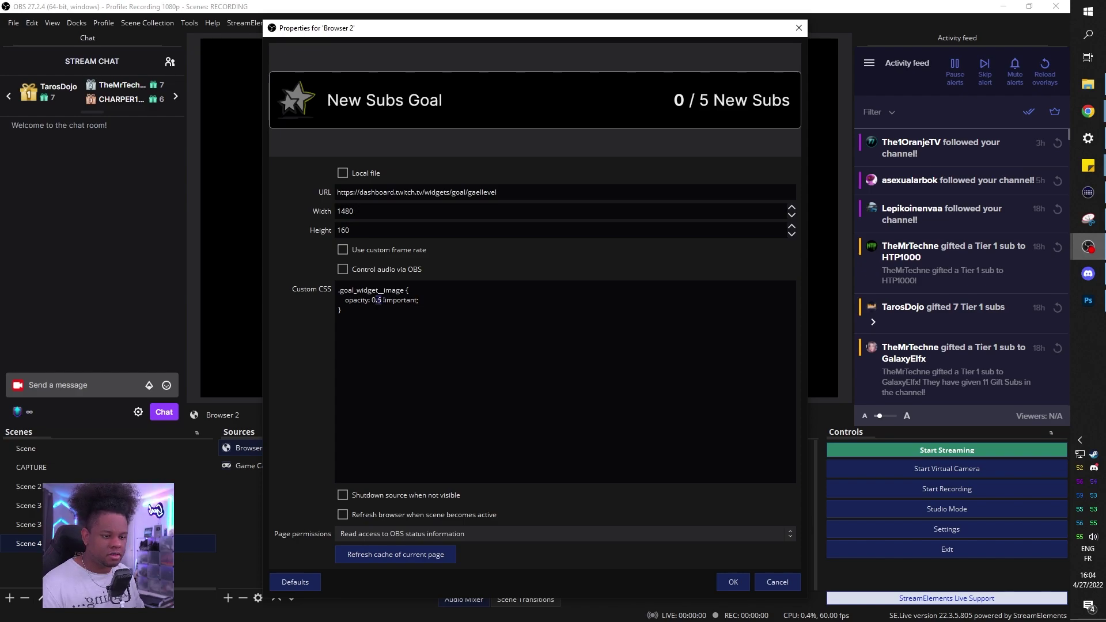
pyautogui.press('BackSpace')
pyautogui.press('BackSpace')
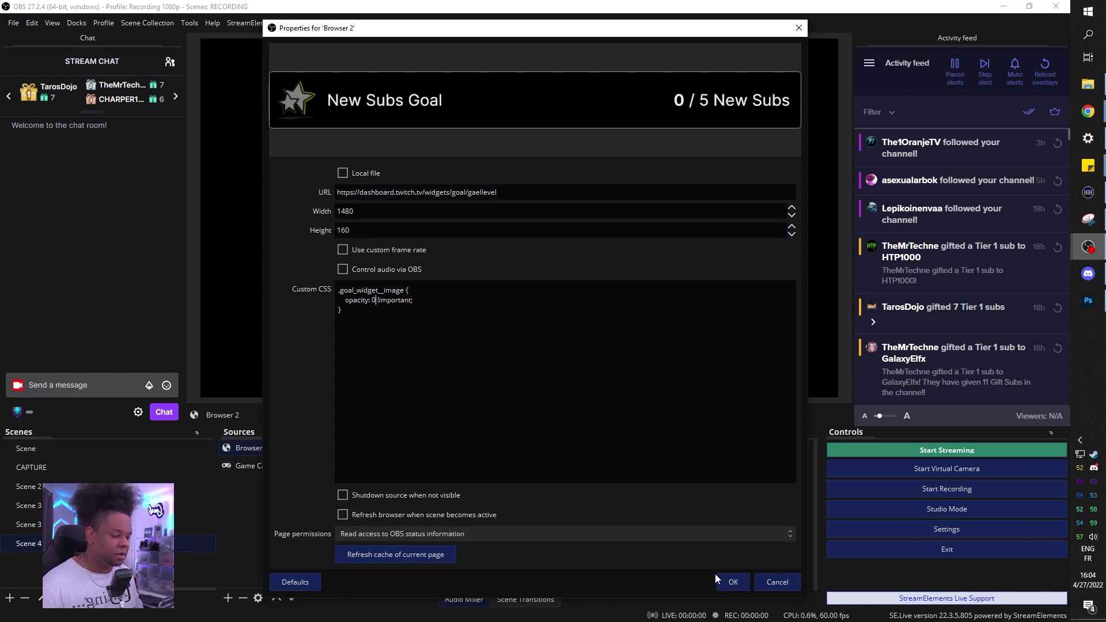
pyautogui.click(728, 582)
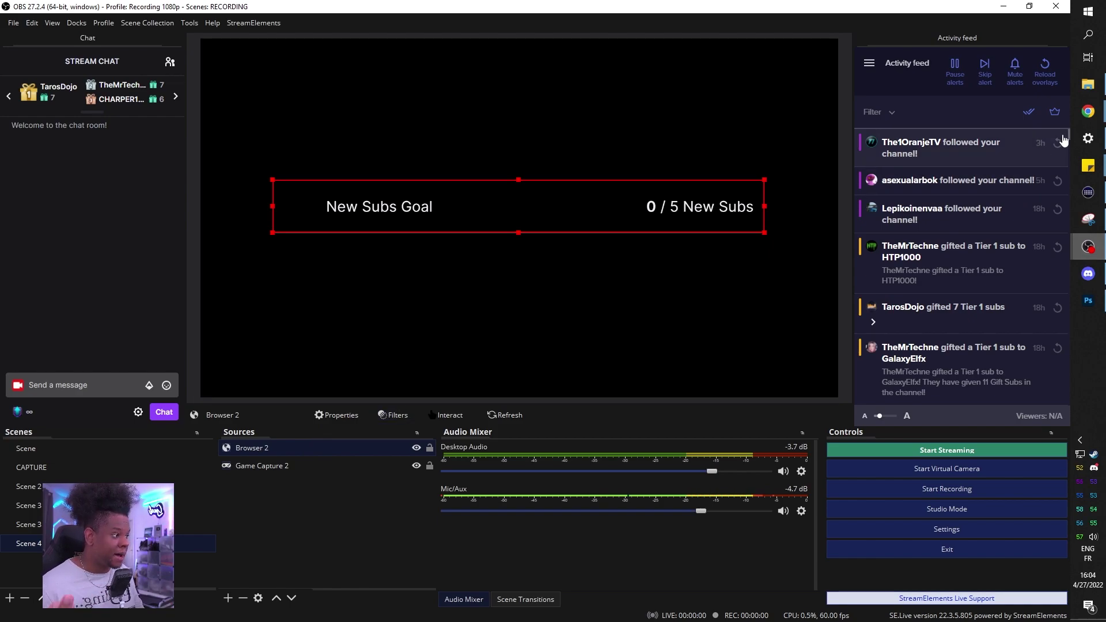
# Inspect the goal_widget container div in Chrome DevTools and copy its .goal_widget selector
pyautogui.click(1089, 111)
pyautogui.click(560, 50)
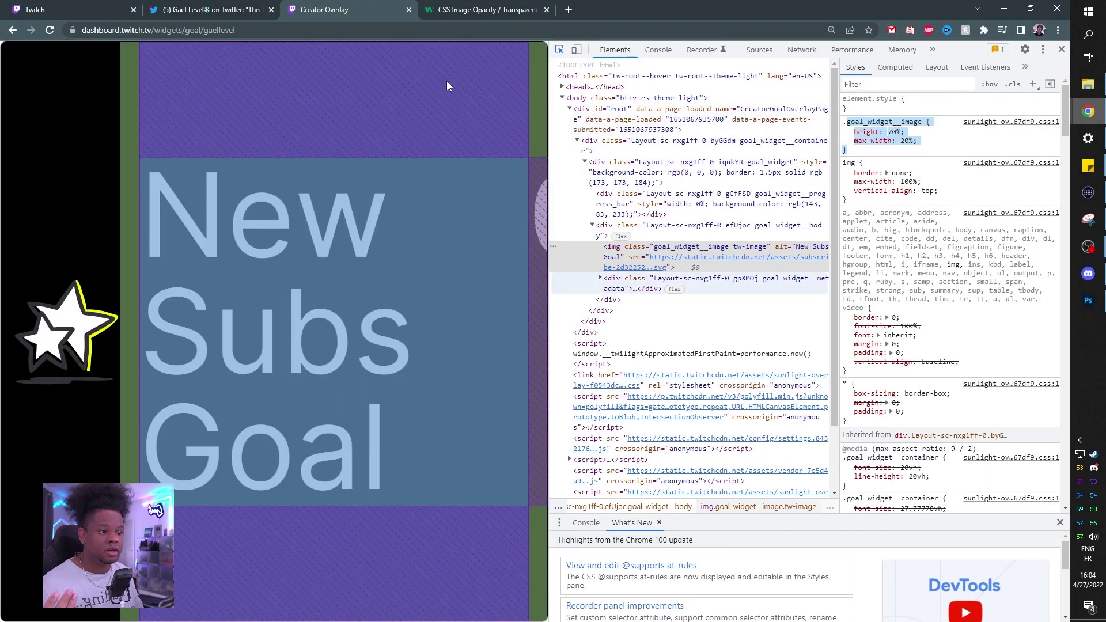
pyautogui.click(6, 57)
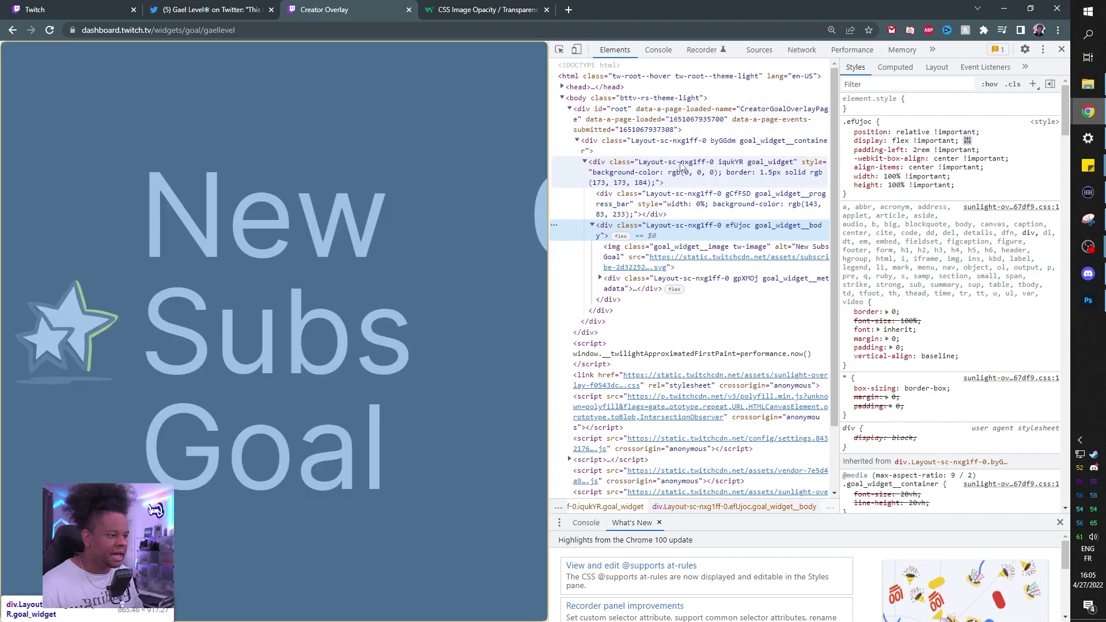
pyautogui.click(683, 164)
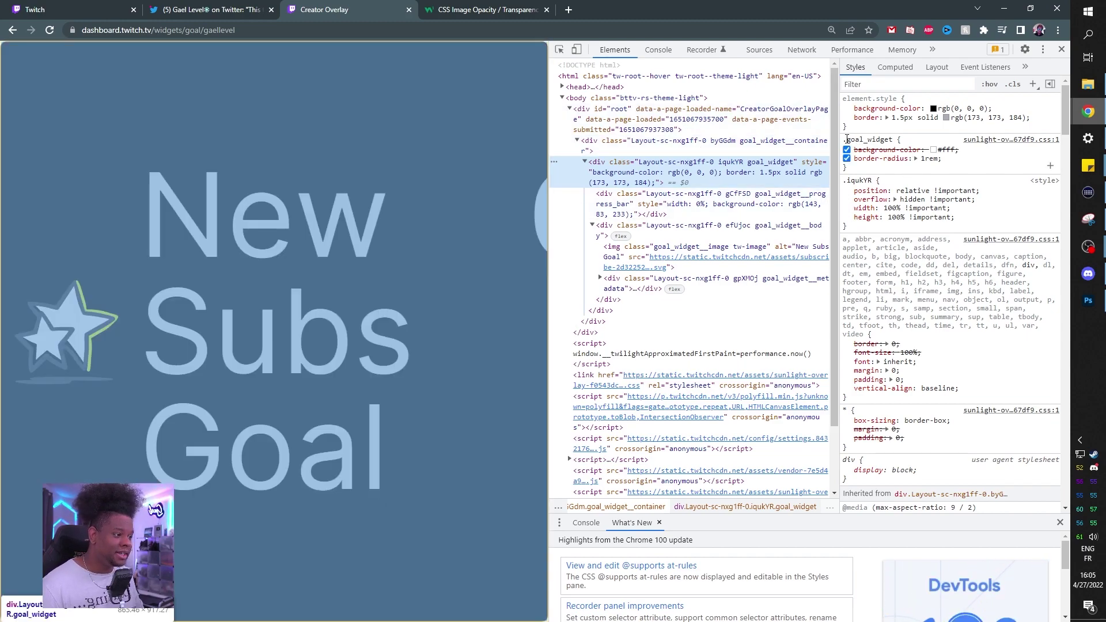
pyautogui.moveTo(846, 139); pyautogui.dragTo(868, 140)
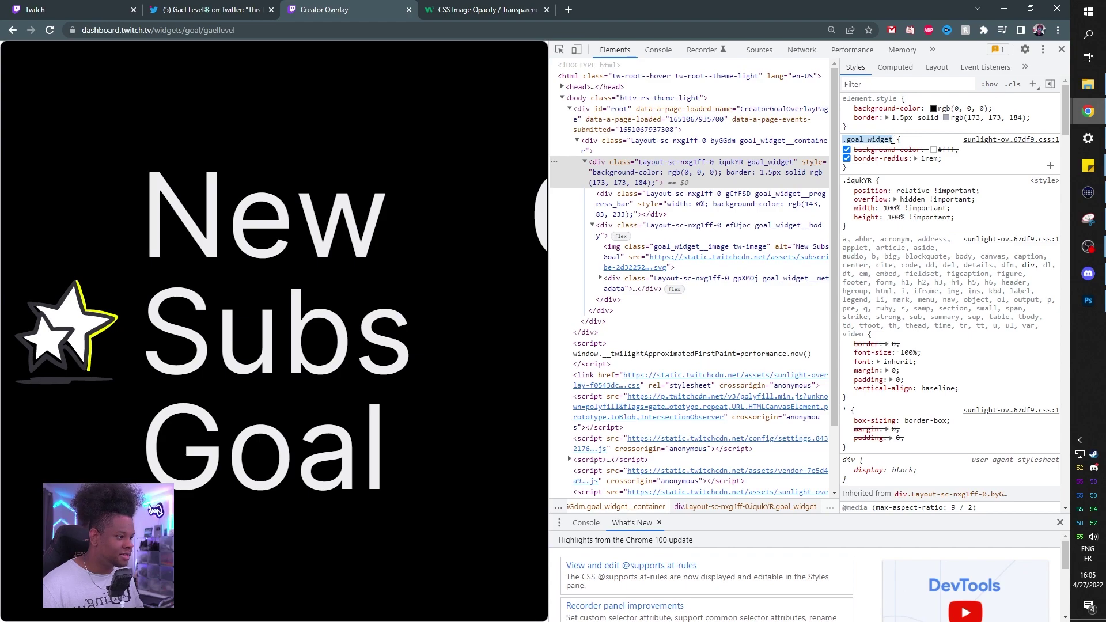
pyautogui.rightClick(874, 138)
# Paste .goal_widget with empty braces on a new line in Browser 2's Custom CSS, then return to Chrome
pyautogui.hotkey('alt', 'Tab')
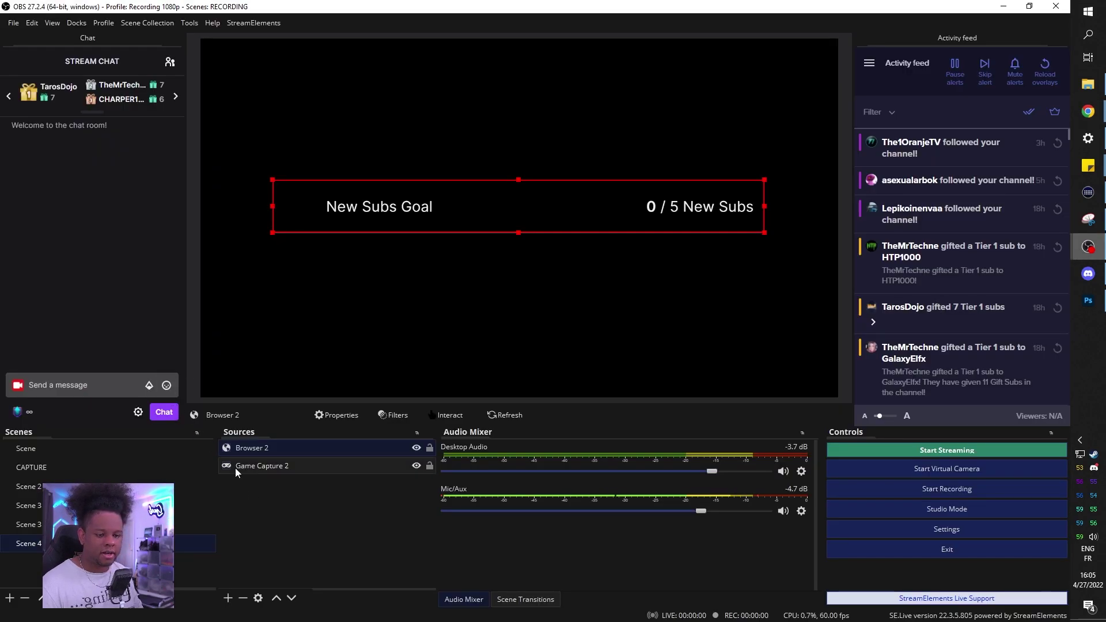
pyautogui.doubleClick(250, 448)
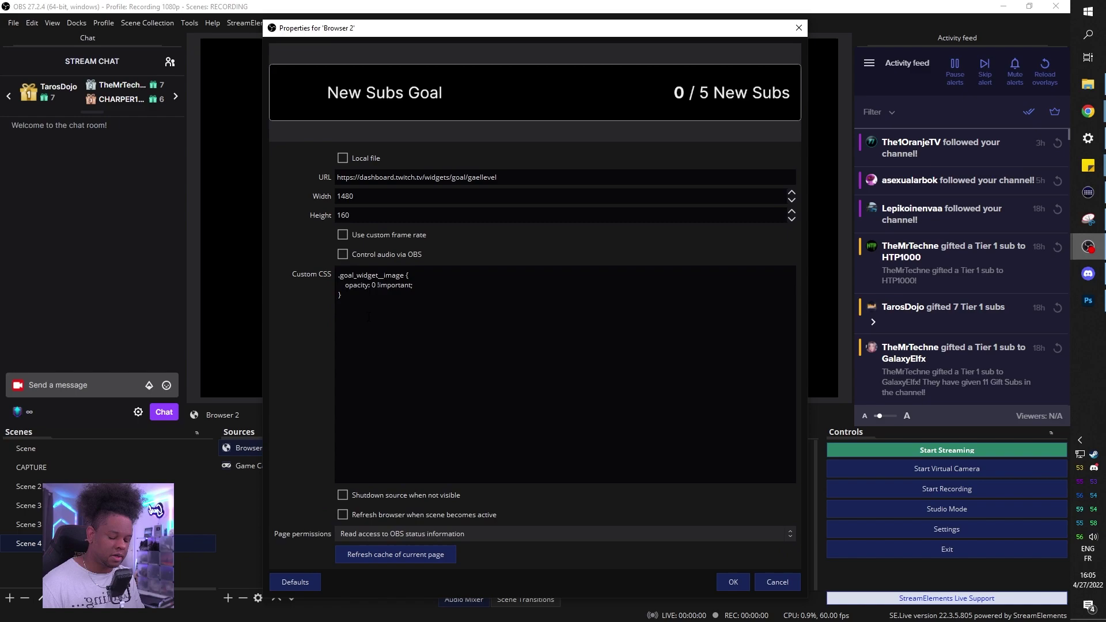
pyautogui.write('.goal_widget')
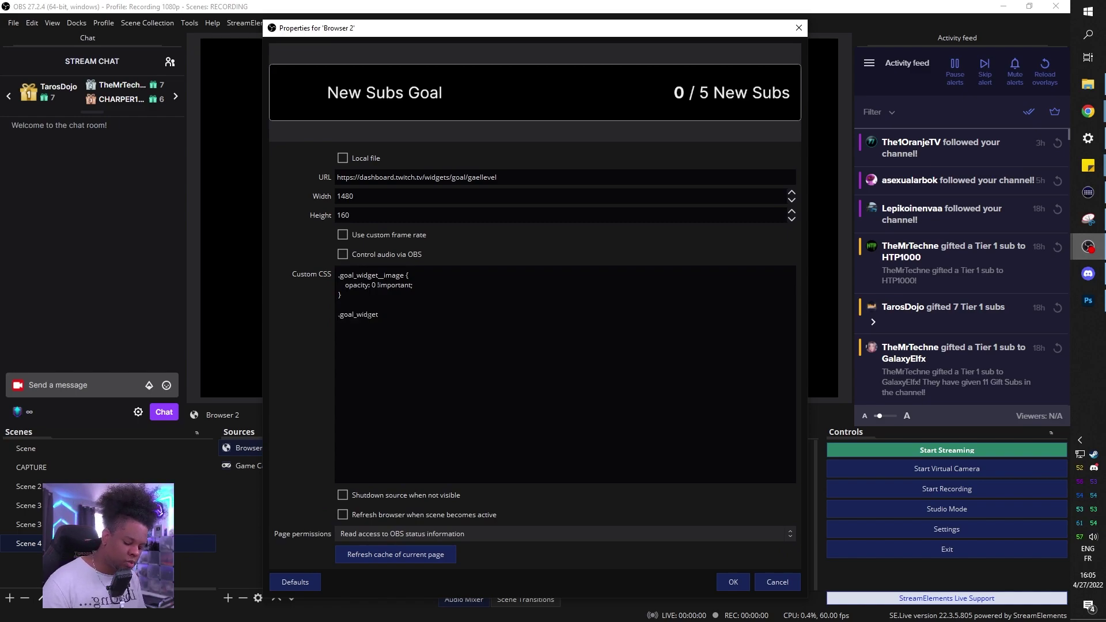
pyautogui.write('{')
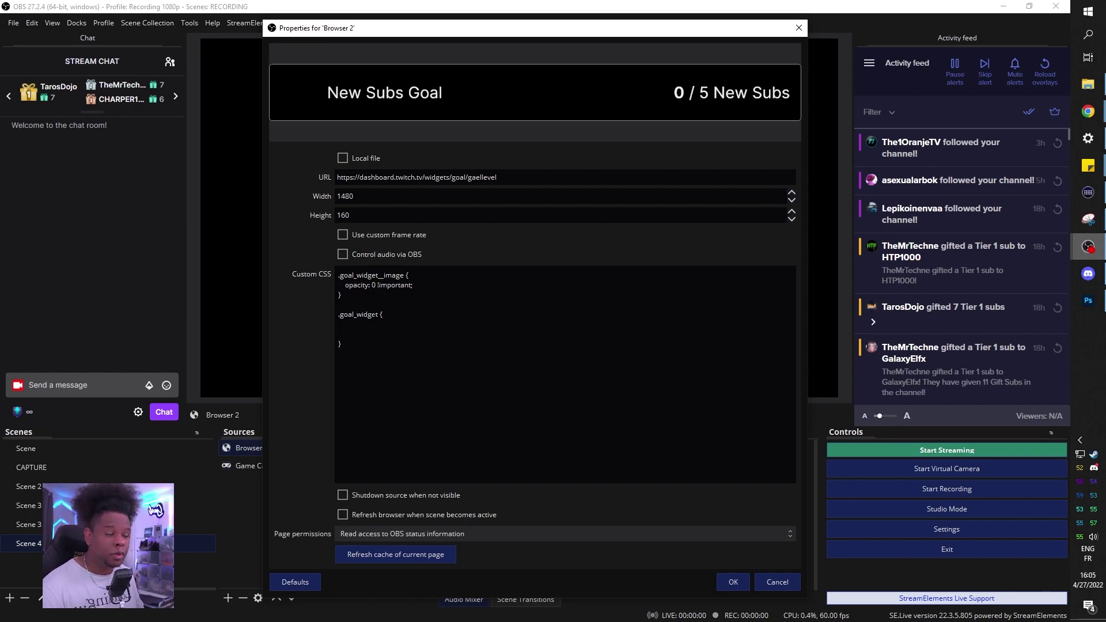
pyautogui.moveTo(1088, 111)
pyautogui.click(975, 179)
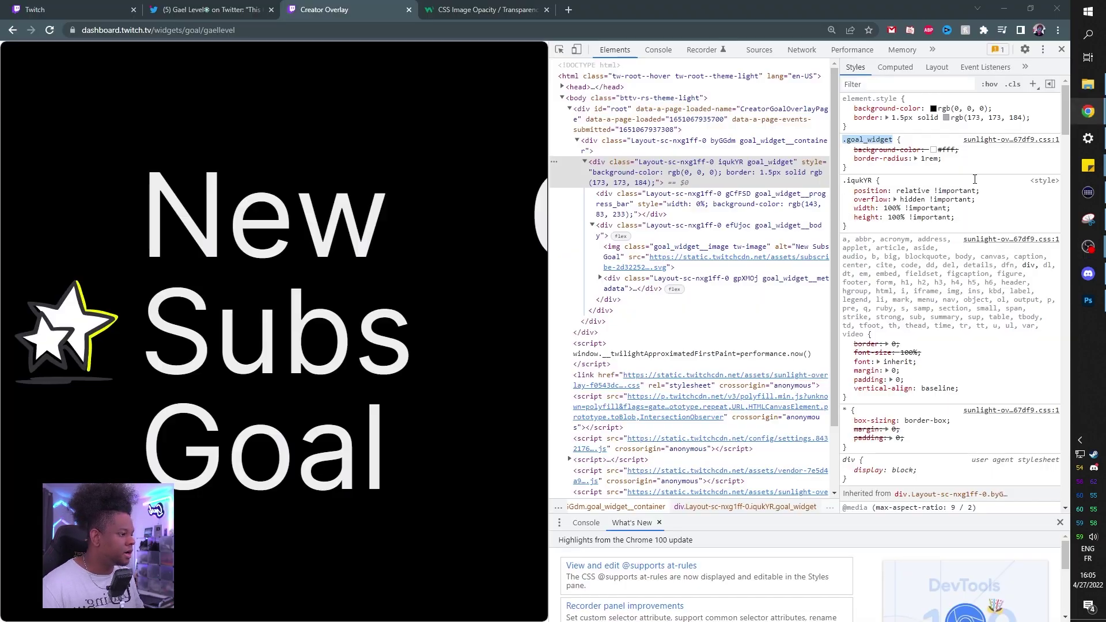
# Copy 'background-color: lightblue' from W3Schools' CSS Backgrounds page into the .goal_widget rule
pyautogui.click(566, 9)
pyautogui.write('backgr')
pyautogui.hotkey('ctrl', 'w')
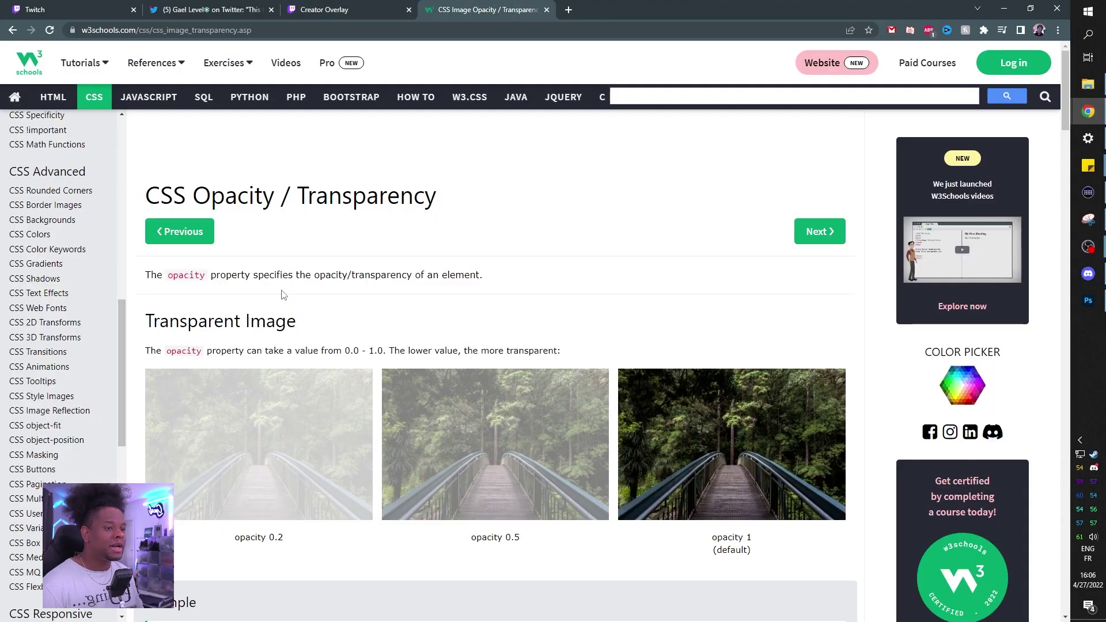
pyautogui.scroll(5, 35, 277)
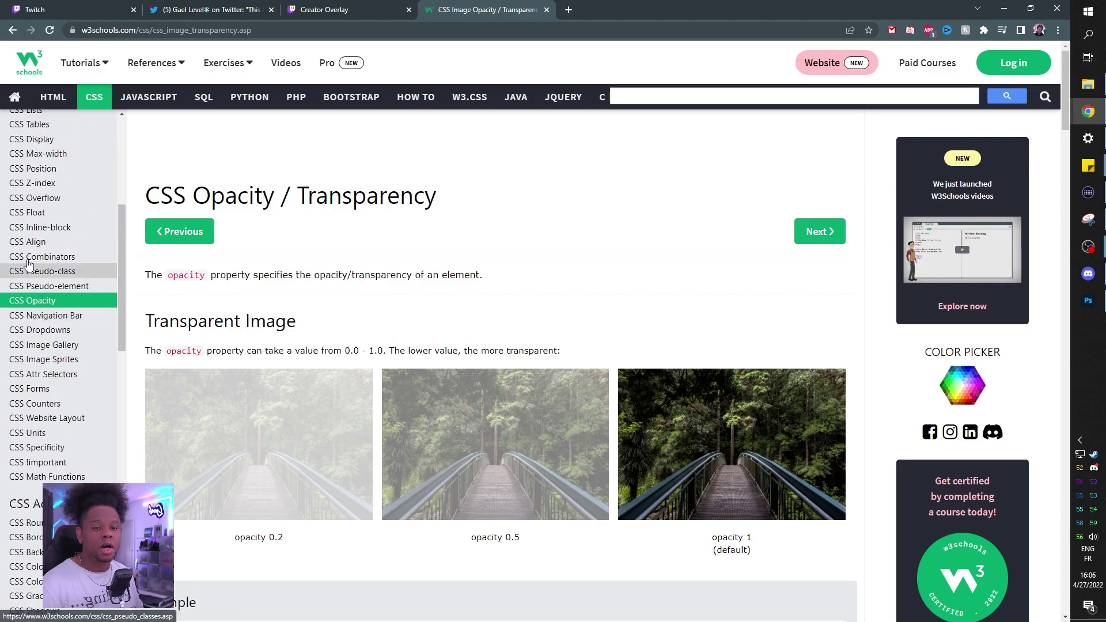
pyautogui.scroll(5, 39, 259)
pyautogui.scroll(3, 45, 232)
pyautogui.scroll(-2, 43, 228)
pyautogui.scroll(-5, 36, 223)
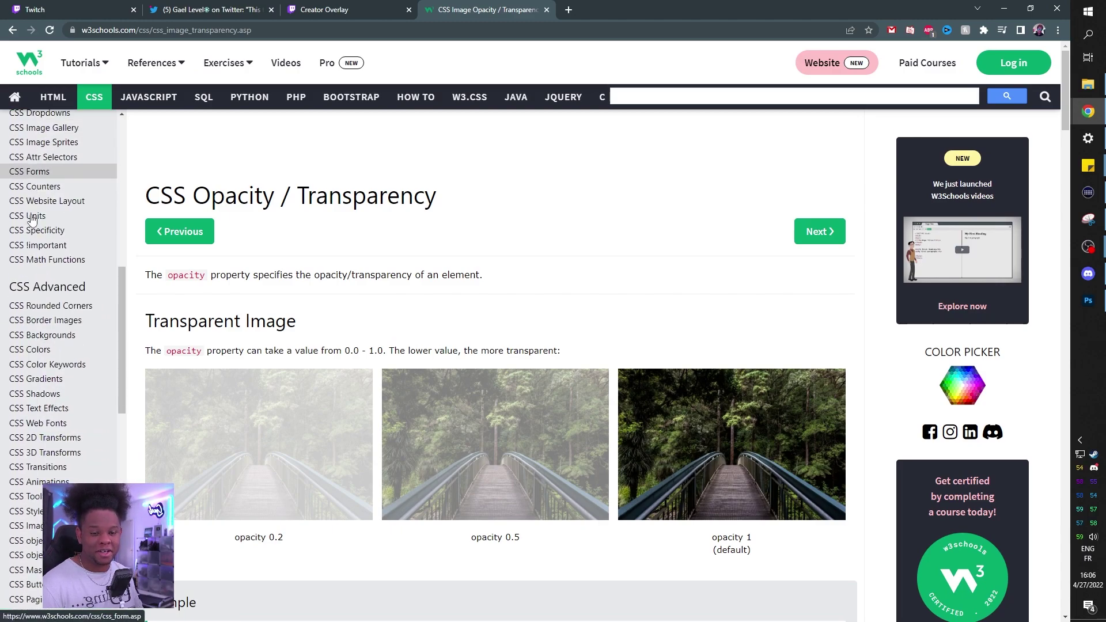
pyautogui.scroll(-2, 33, 221)
pyautogui.scroll(-2, 37, 220)
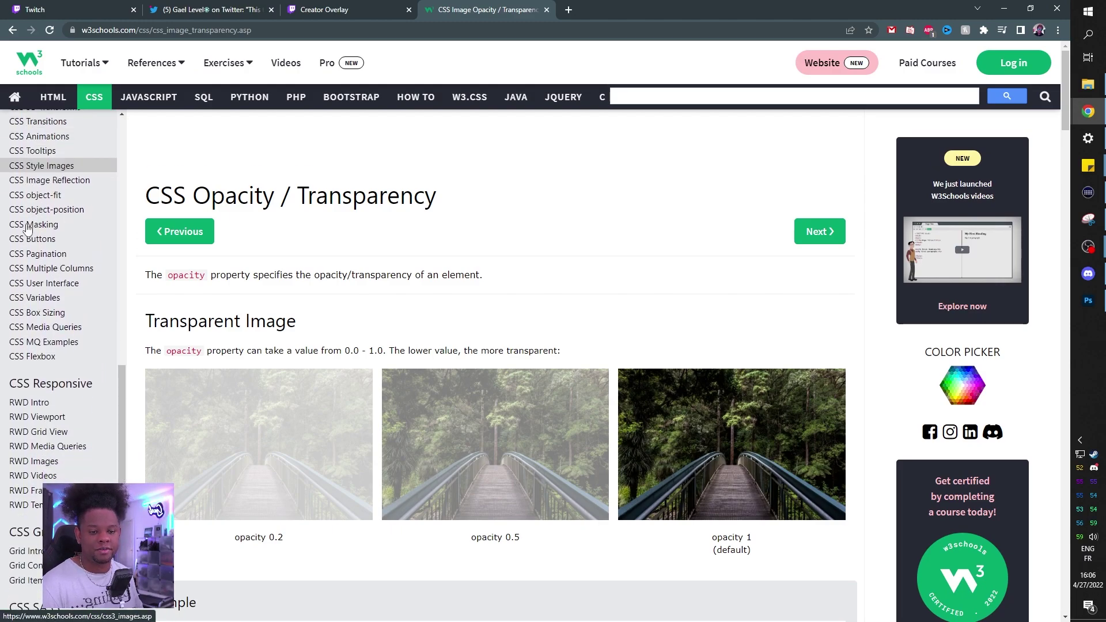
pyautogui.scroll(3, 37, 260)
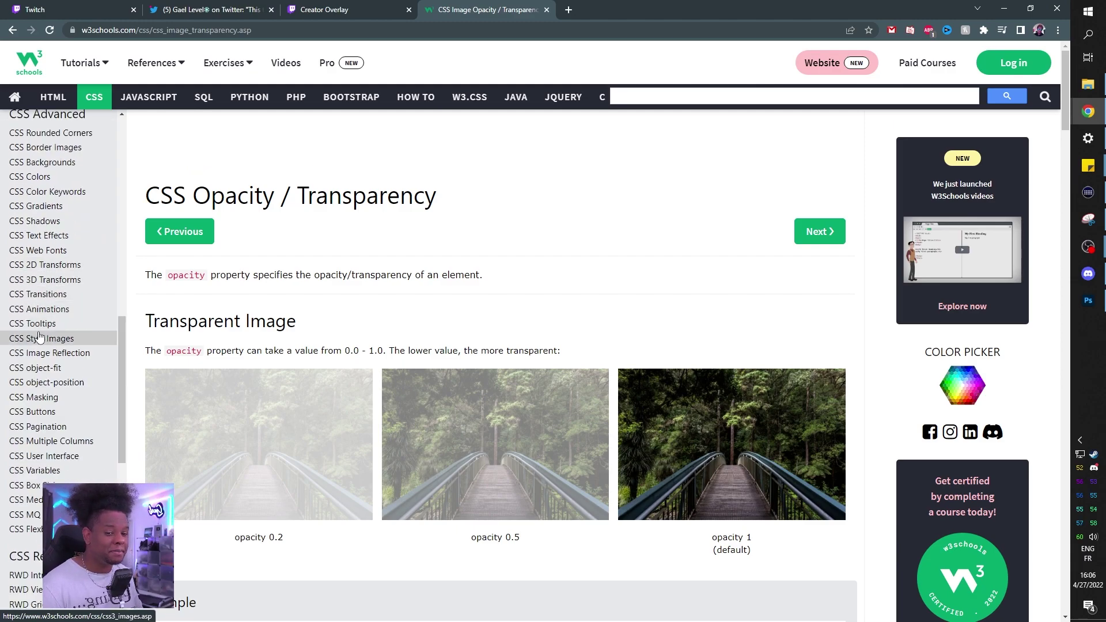
pyautogui.click(43, 162)
pyautogui.click(48, 207)
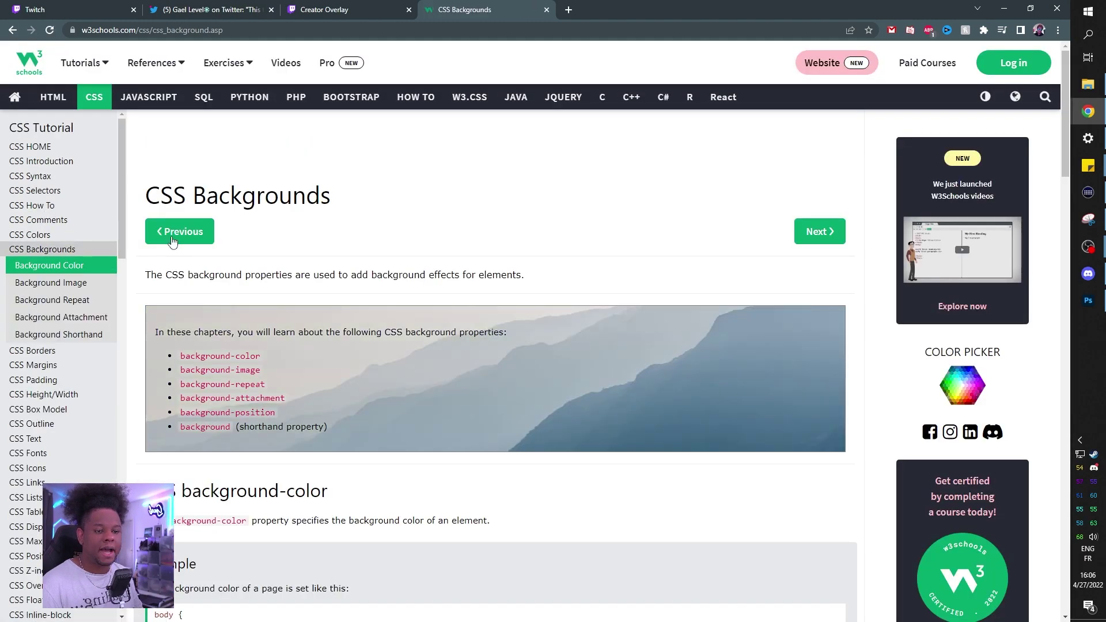
pyautogui.scroll(-5, 244, 270)
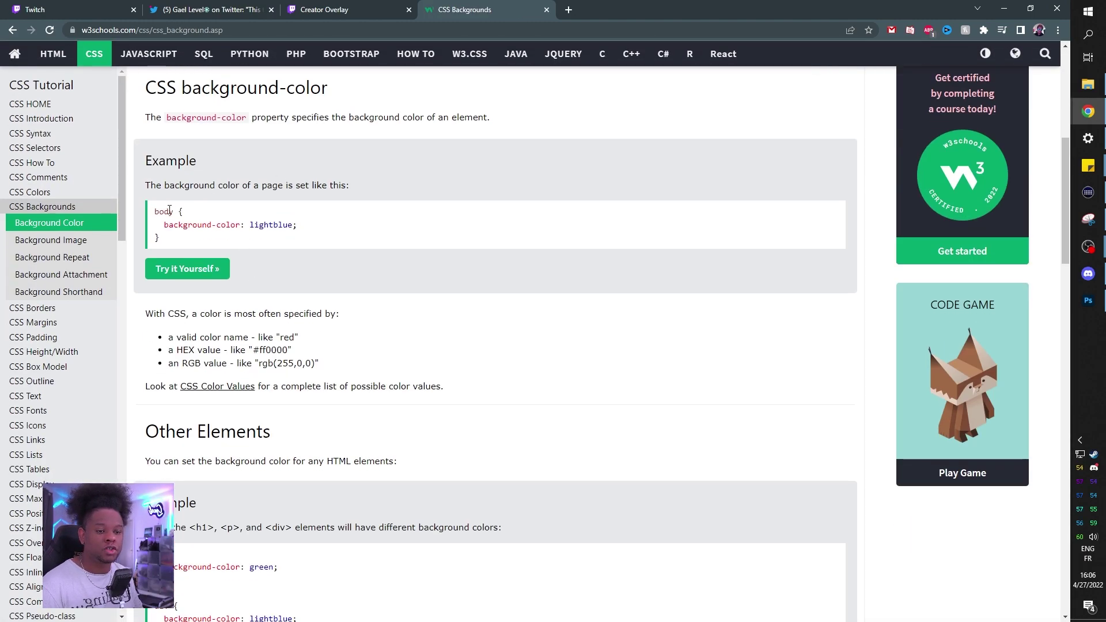
pyautogui.moveTo(164, 225); pyautogui.dragTo(295, 226)
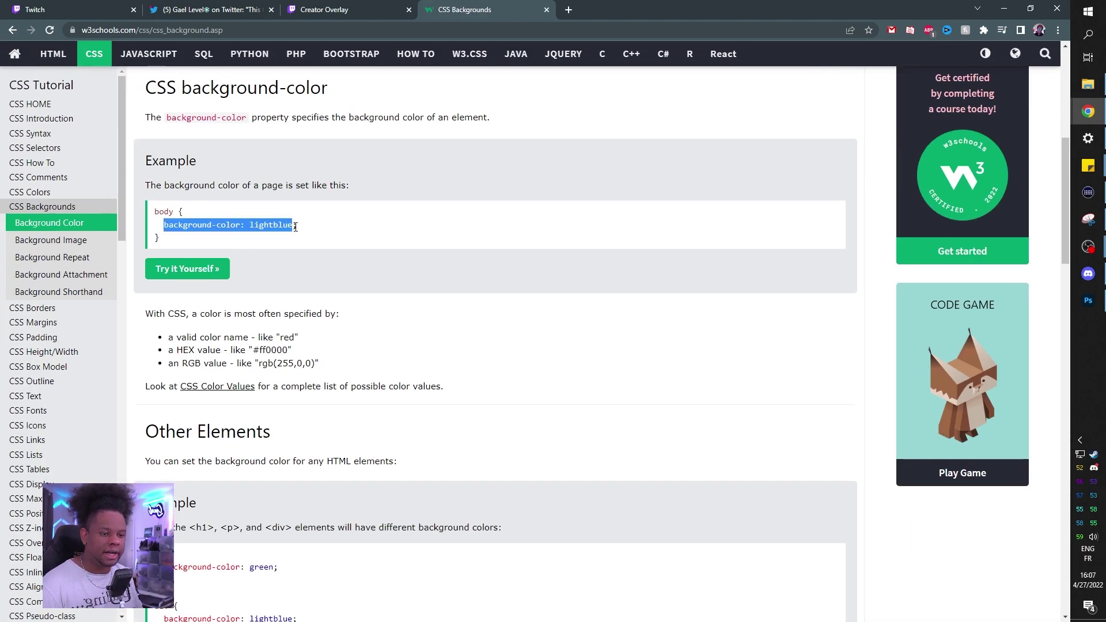
pyautogui.hotkey('alt', 'Tab')
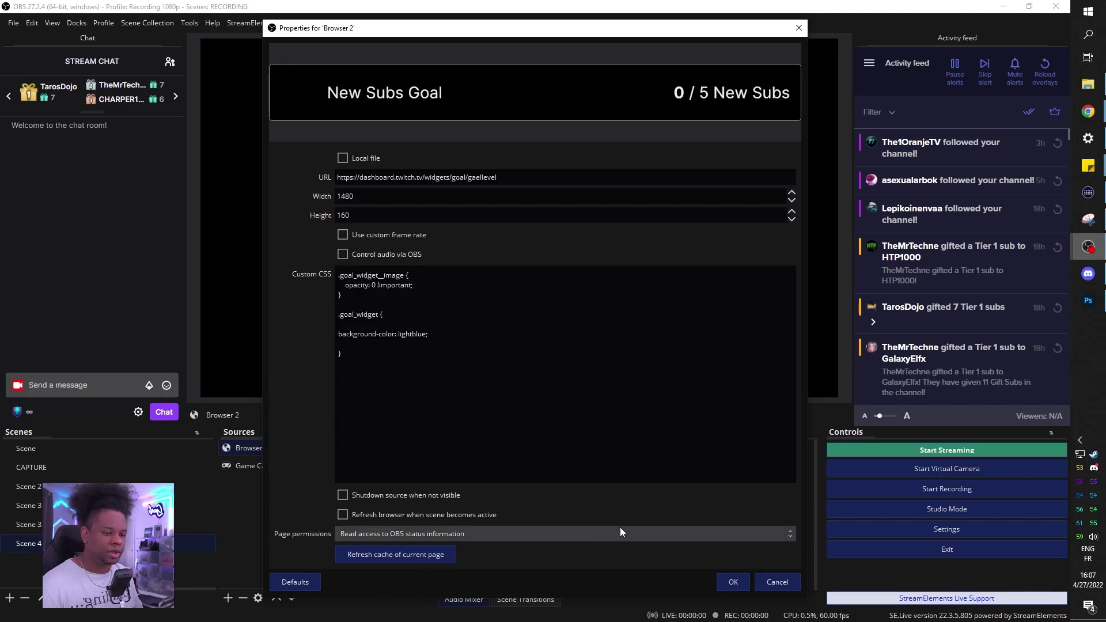
# Add !important to the lightblue background rule and apply it, then switch to Scene 2
pyautogui.click(732, 581)
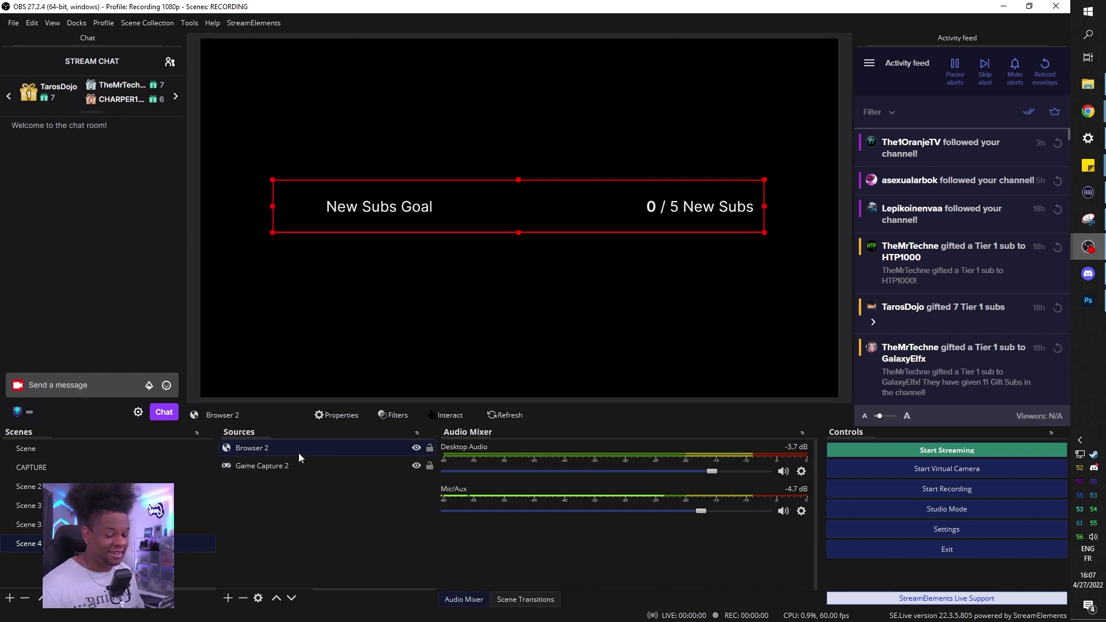
pyautogui.doubleClick(251, 448)
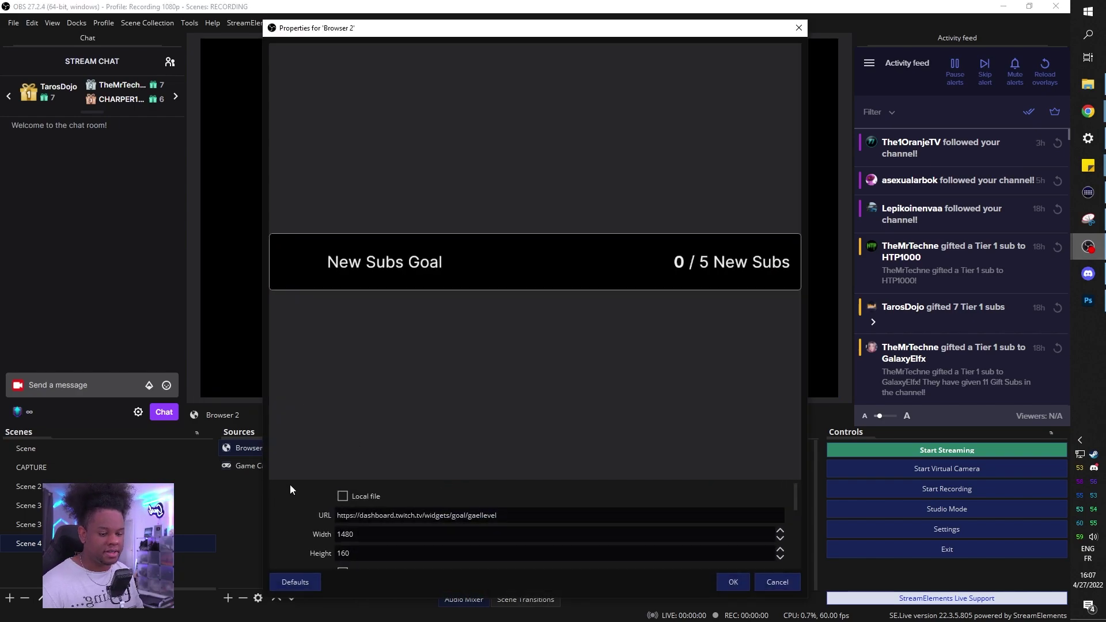
pyautogui.moveTo(291, 482); pyautogui.dragTo(335, 201)
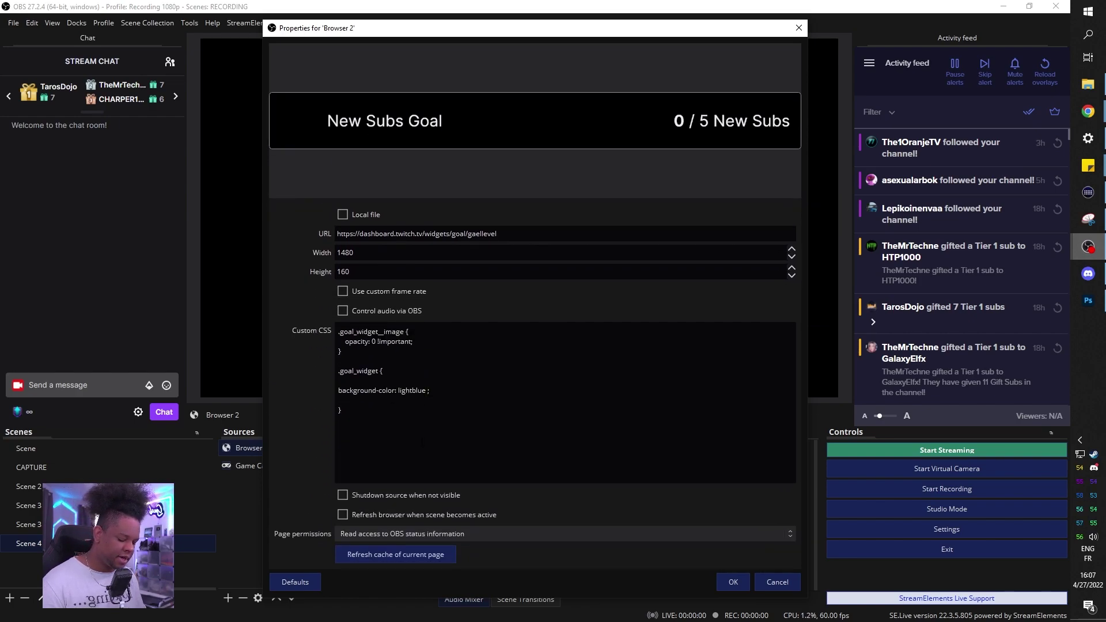
pyautogui.write('nt;')
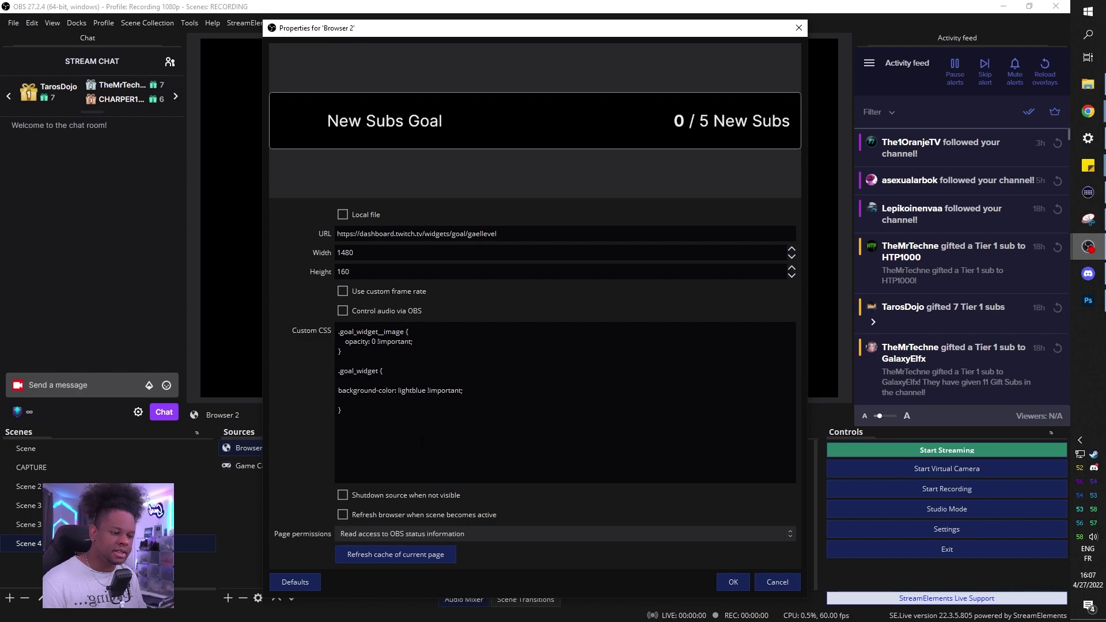
pyautogui.click(735, 582)
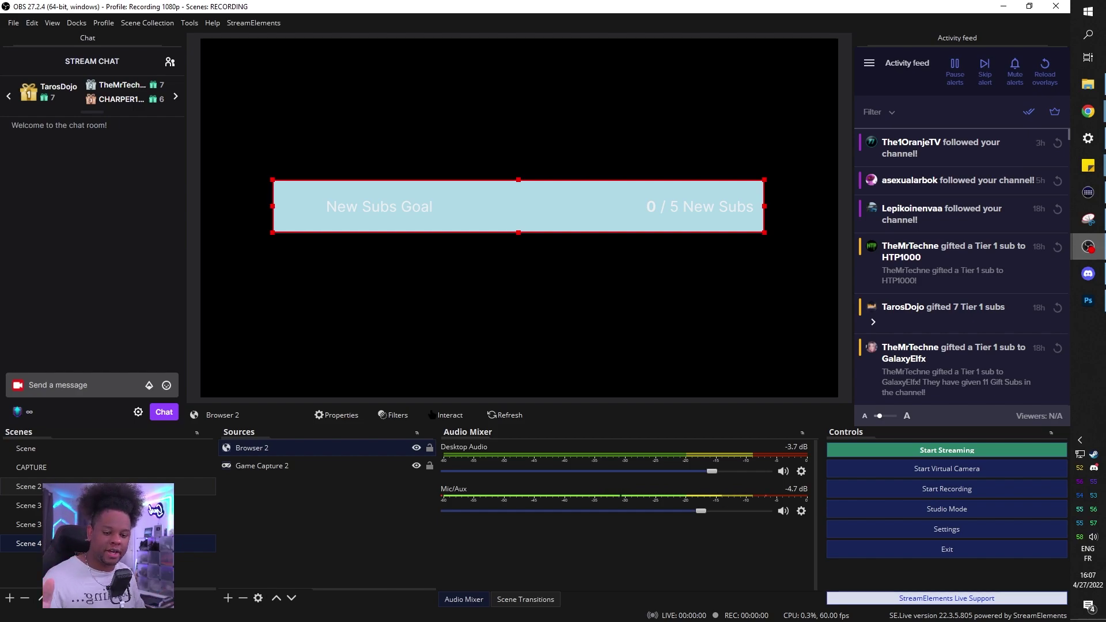
pyautogui.click(195, 487)
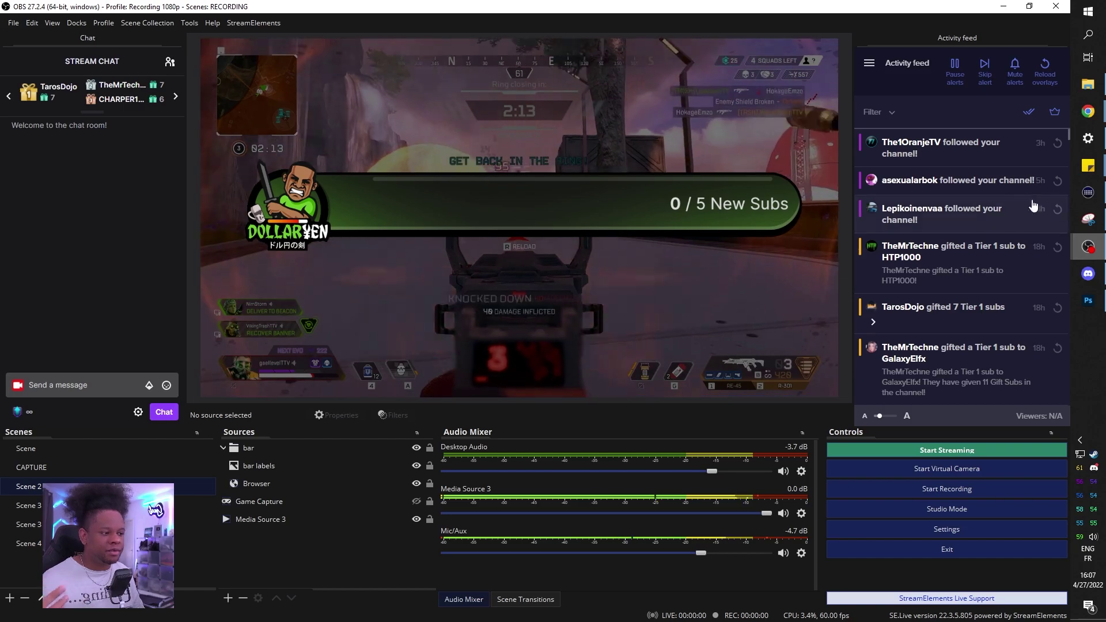
pyautogui.click(1088, 300)
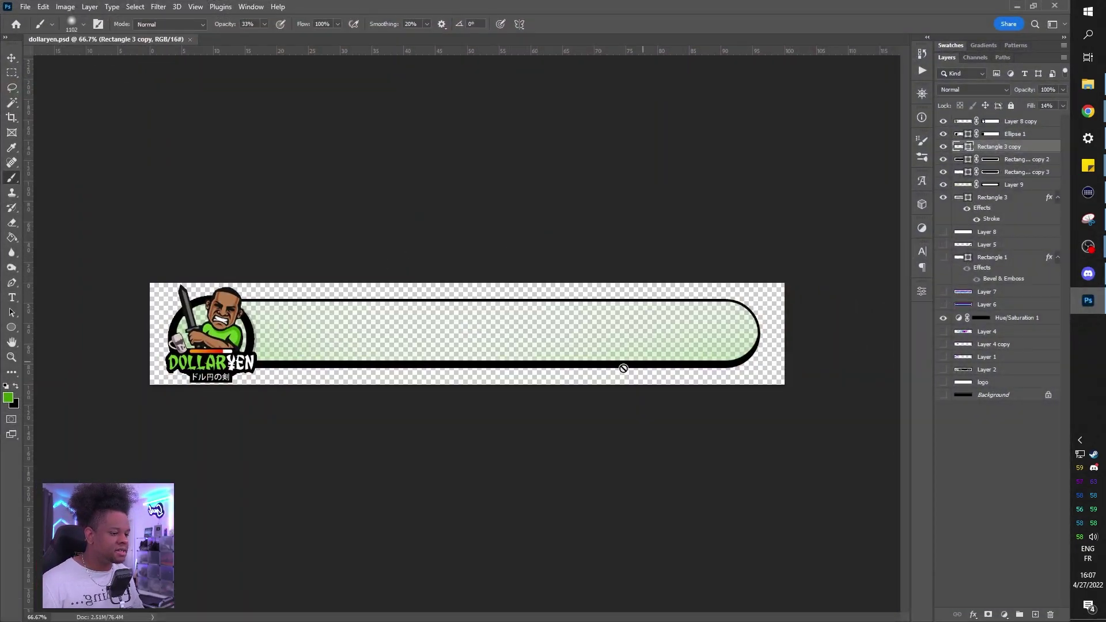
pyautogui.click(942, 396)
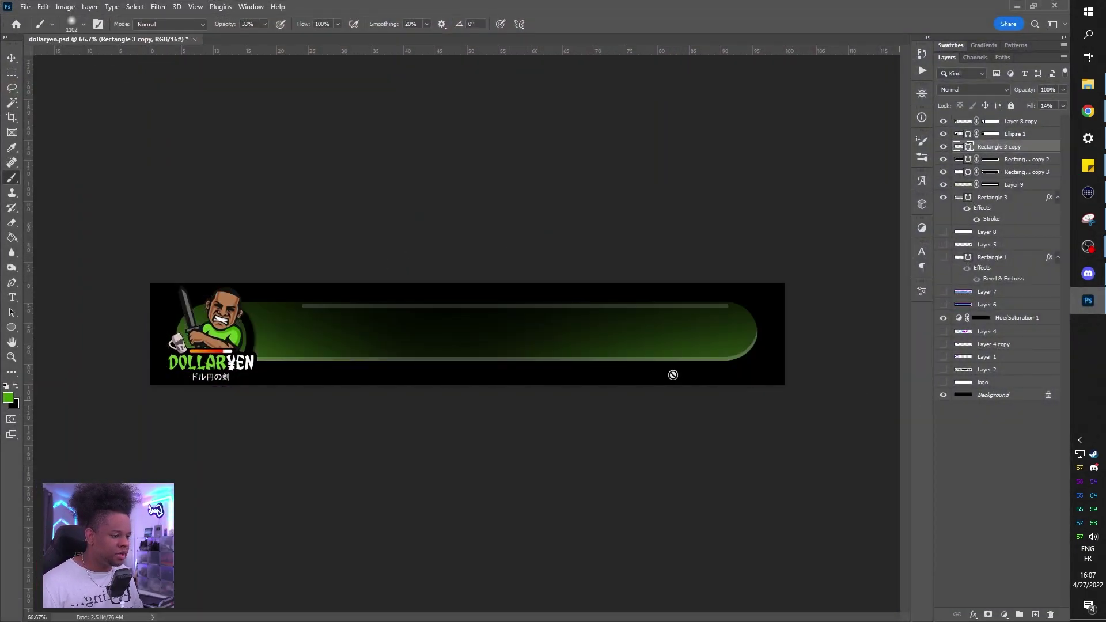
pyautogui.click(942, 394)
pyautogui.click(945, 295)
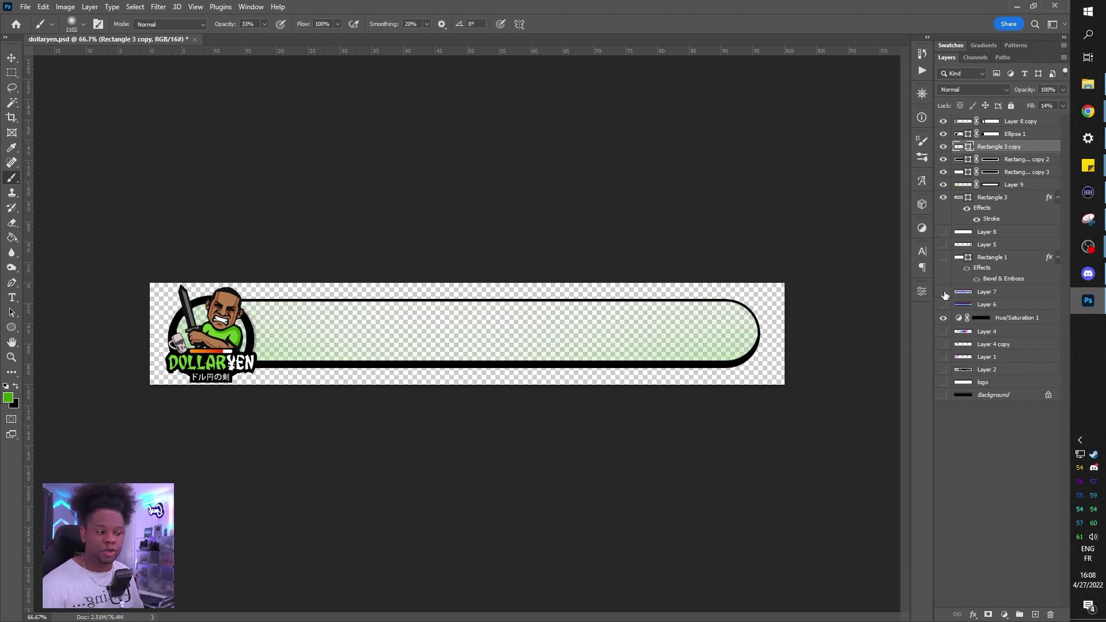
pyautogui.click(945, 294)
pyautogui.click(945, 293)
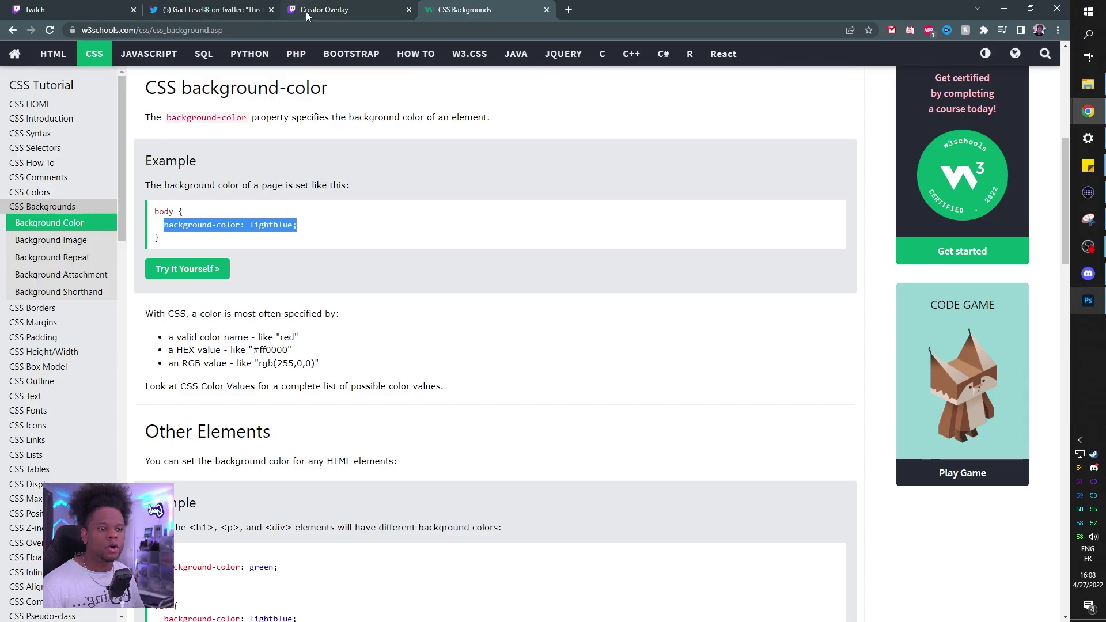
pyautogui.click(307, 11)
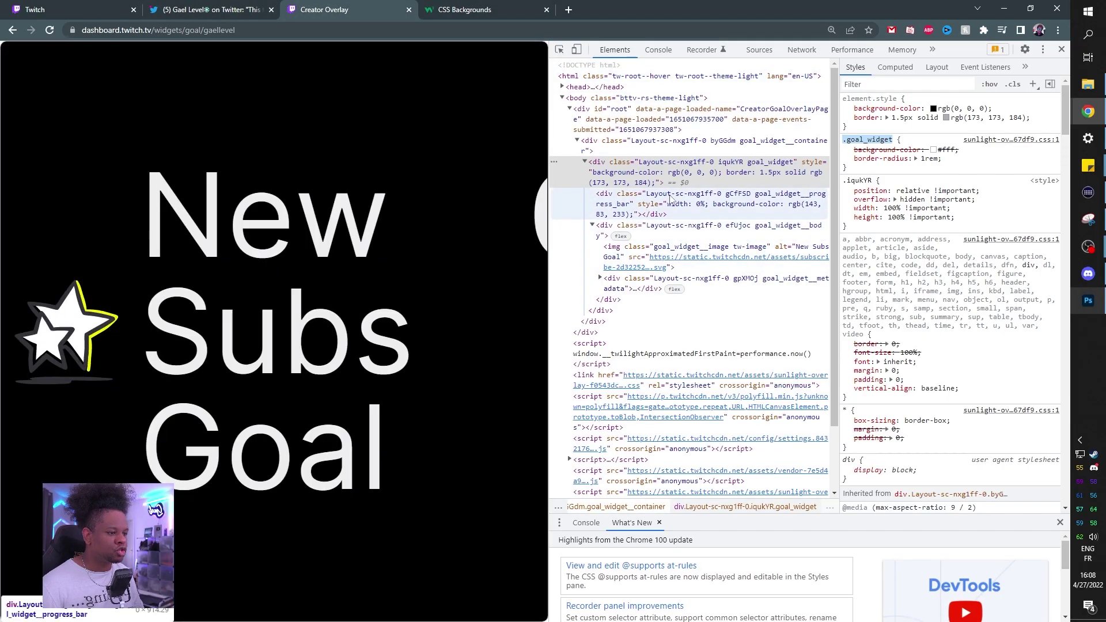
pyautogui.click(706, 206)
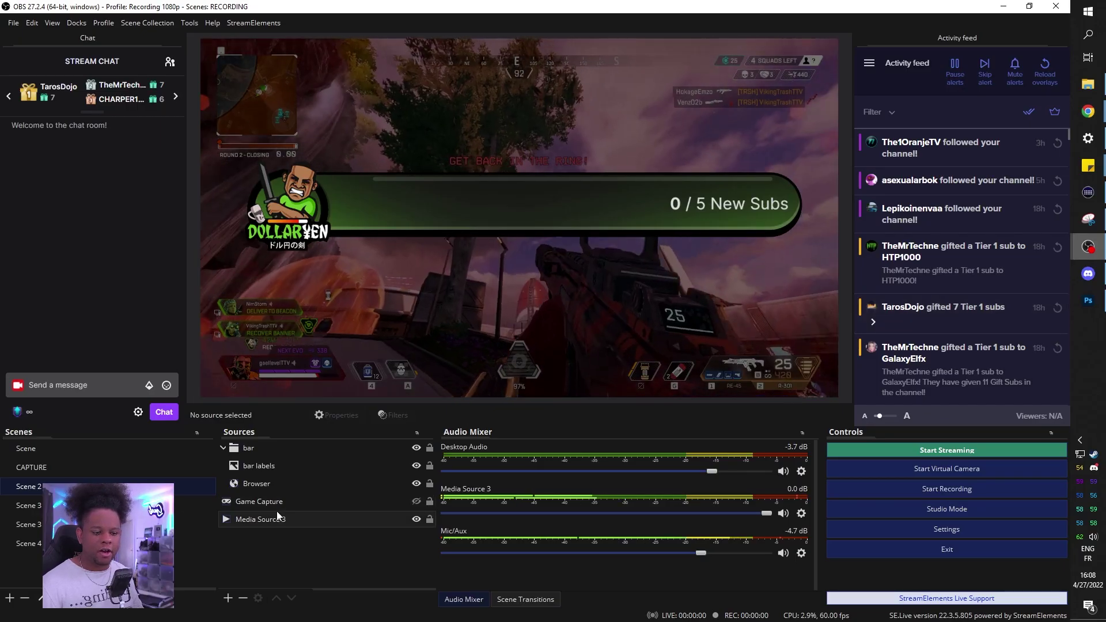
pyautogui.click(251, 483)
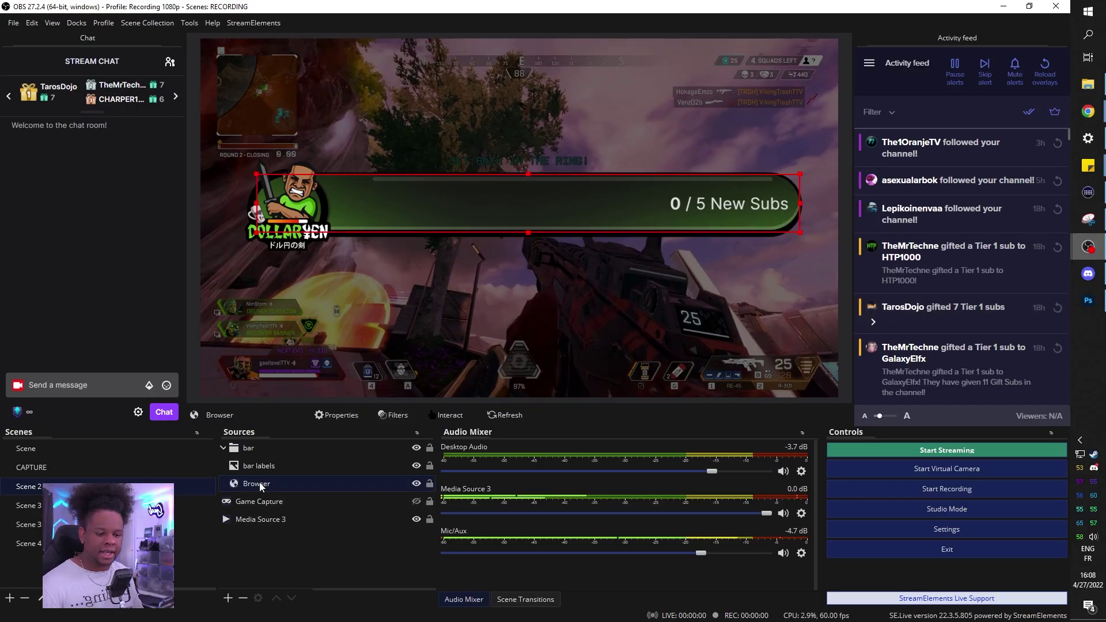
# Open the sub bar source's Custom CSS and highlight 'border' in its border-radius rule
pyautogui.click(341, 416)
pyautogui.moveTo(306, 482); pyautogui.dragTo(351, 175)
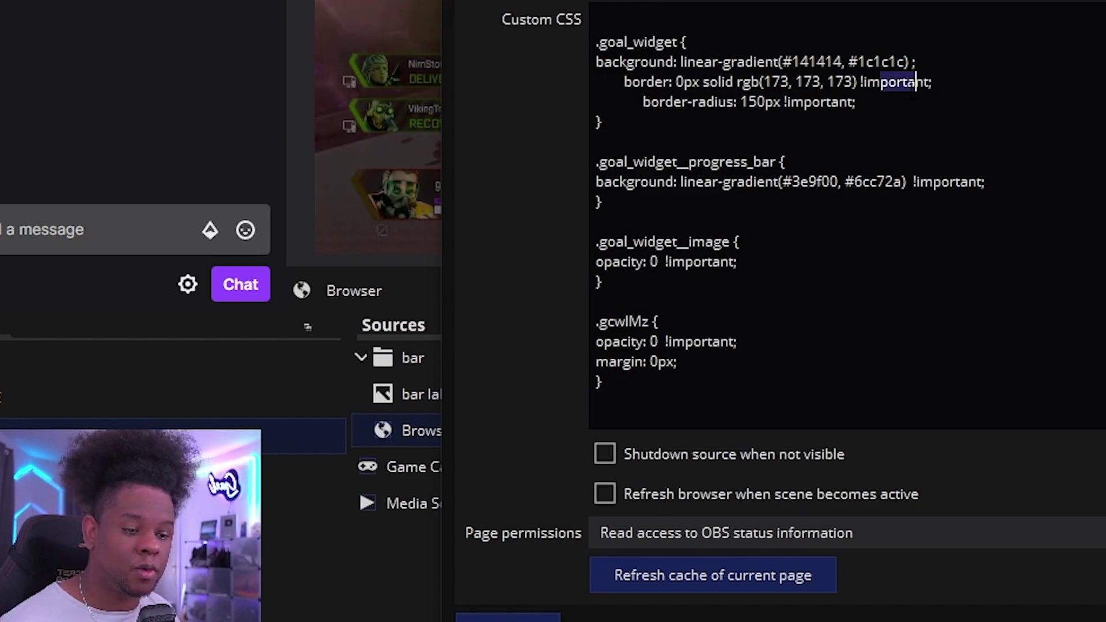
pyautogui.moveTo(645, 100); pyautogui.dragTo(688, 101)
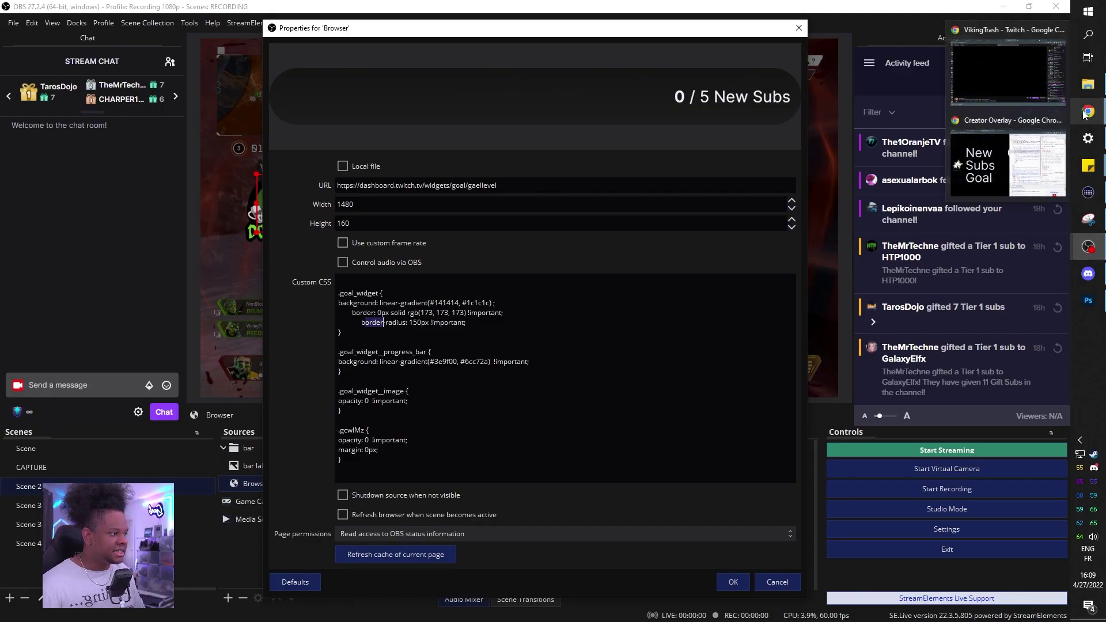
pyautogui.click(1007, 164)
pyautogui.click(207, 9)
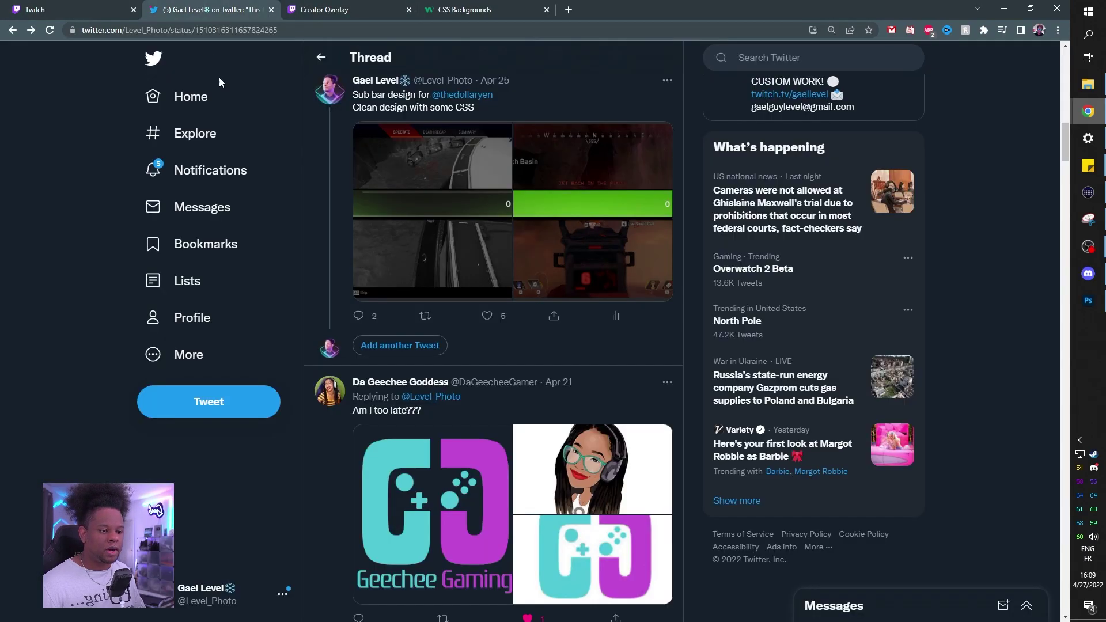
pyautogui.scroll(2, 259, 104)
pyautogui.scroll(3, 362, 125)
pyautogui.click(383, 299)
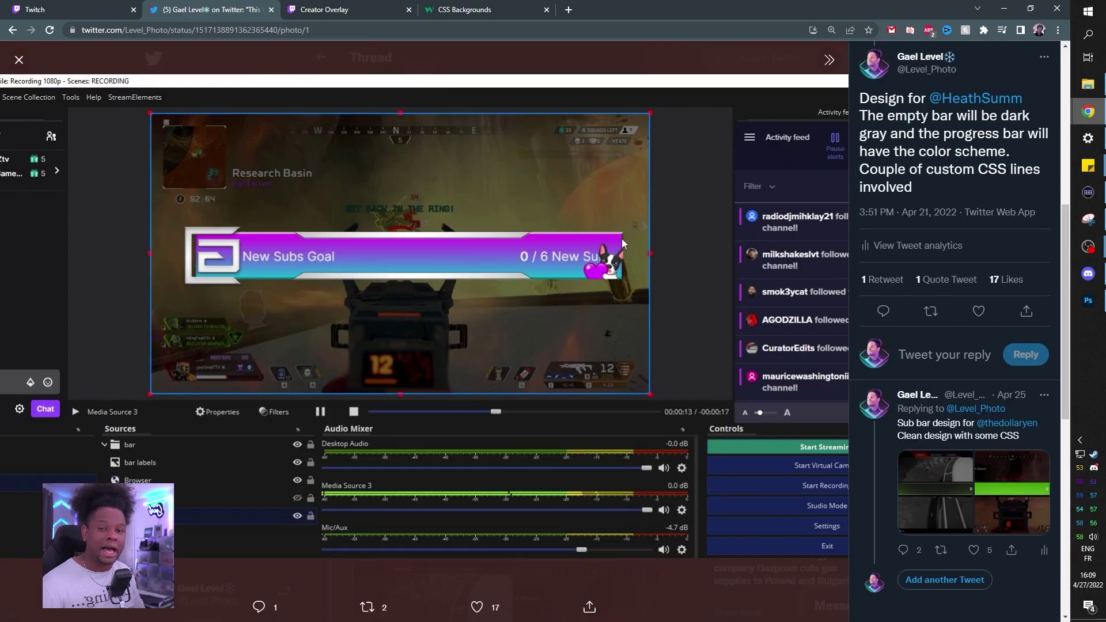
pyautogui.hotkey('alt', 'Tab')
pyautogui.click(362, 250)
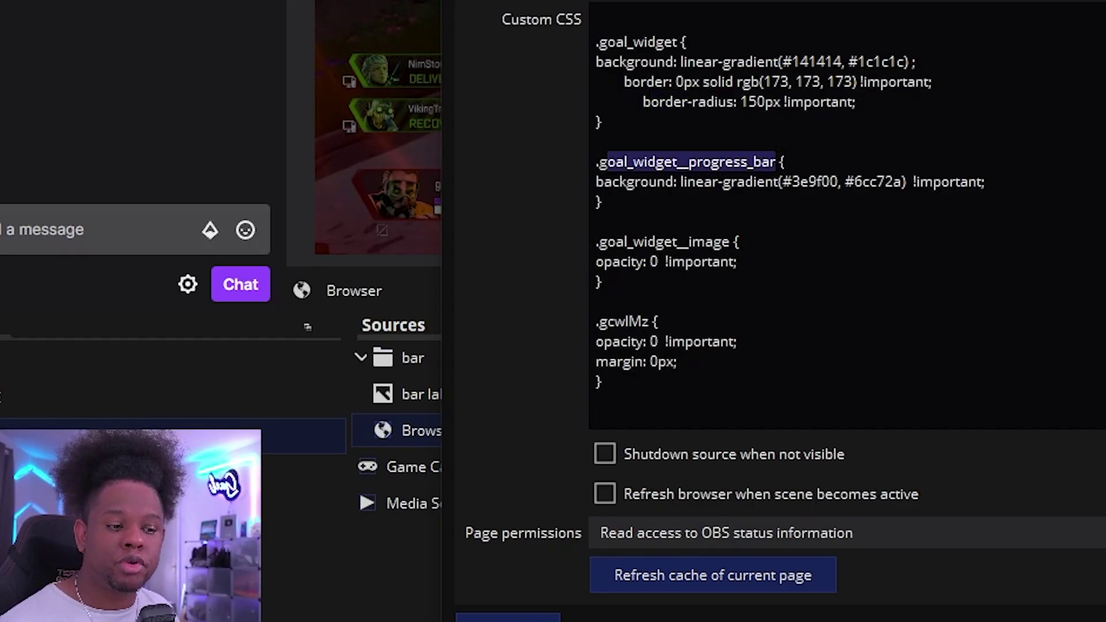
pyautogui.moveTo(597, 162); pyautogui.dragTo(786, 162)
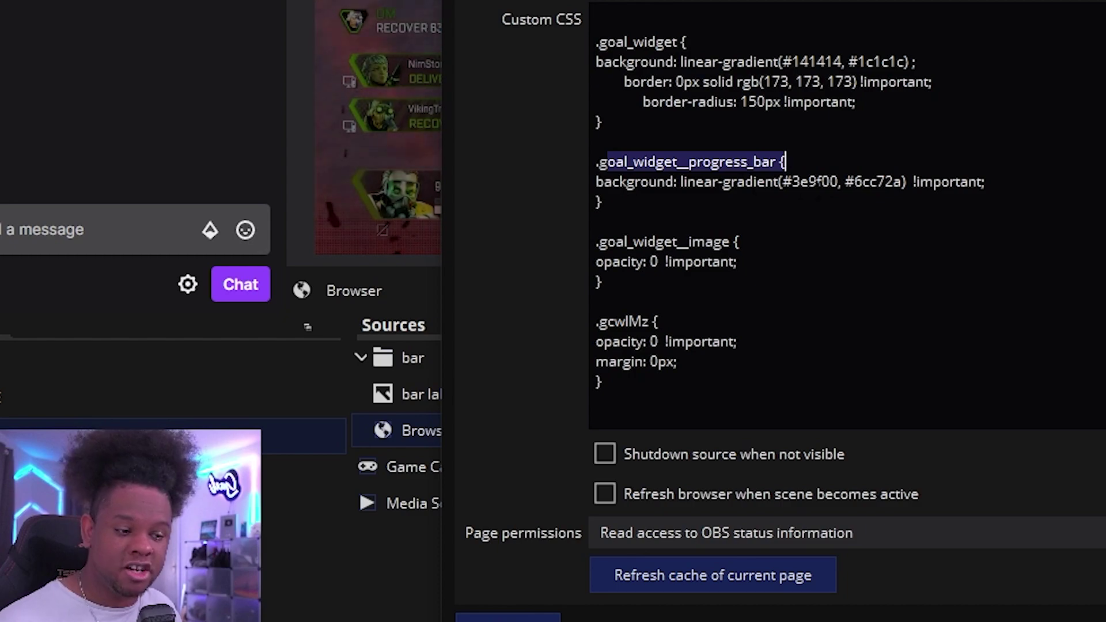
pyautogui.click(753, 182)
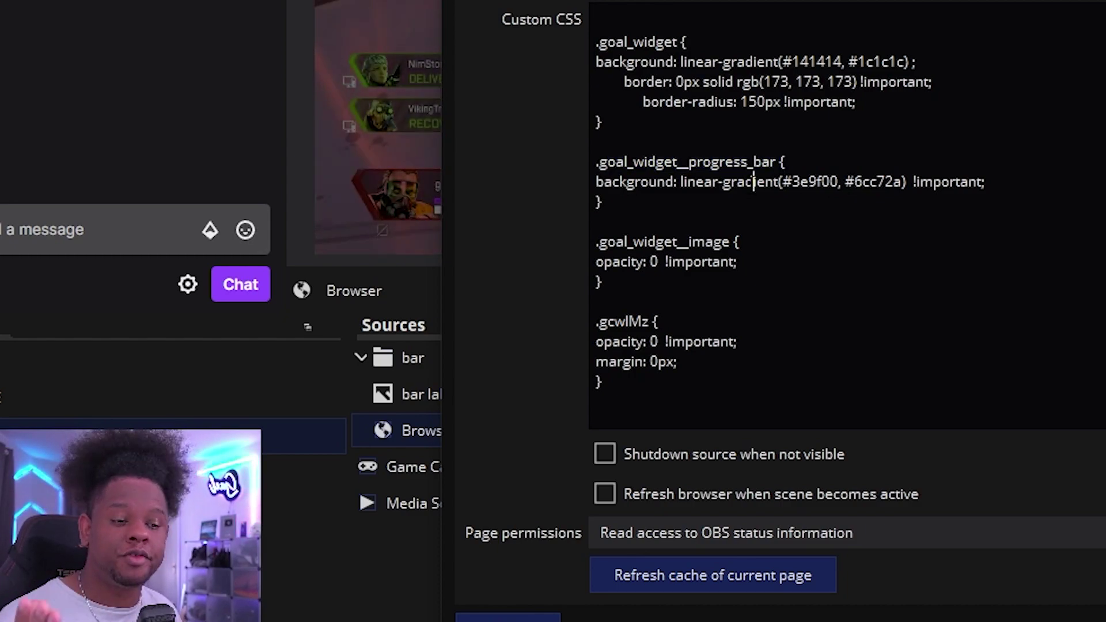
pyautogui.moveTo(615, 162); pyautogui.dragTo(696, 162)
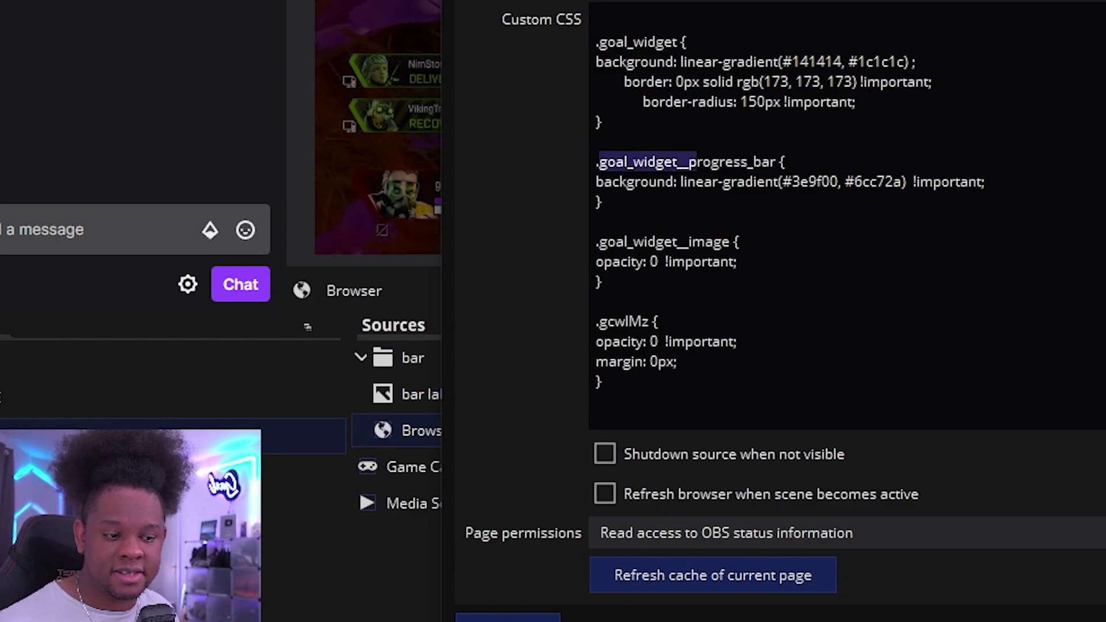
pyautogui.moveTo(599, 41); pyautogui.dragTo(678, 42)
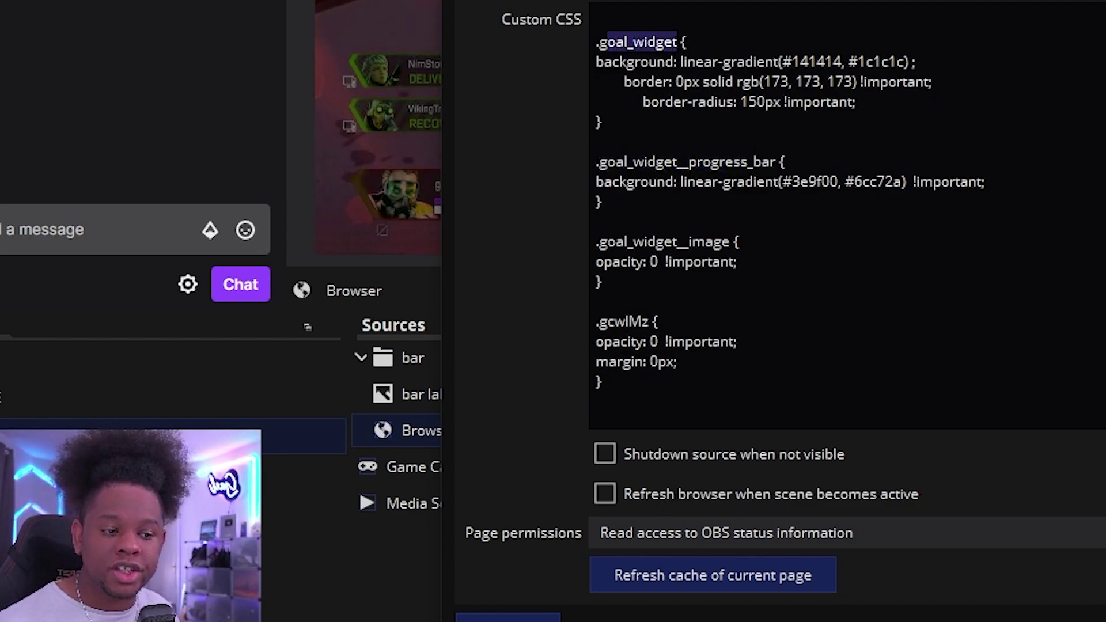
pyautogui.moveTo(599, 162); pyautogui.dragTo(656, 161)
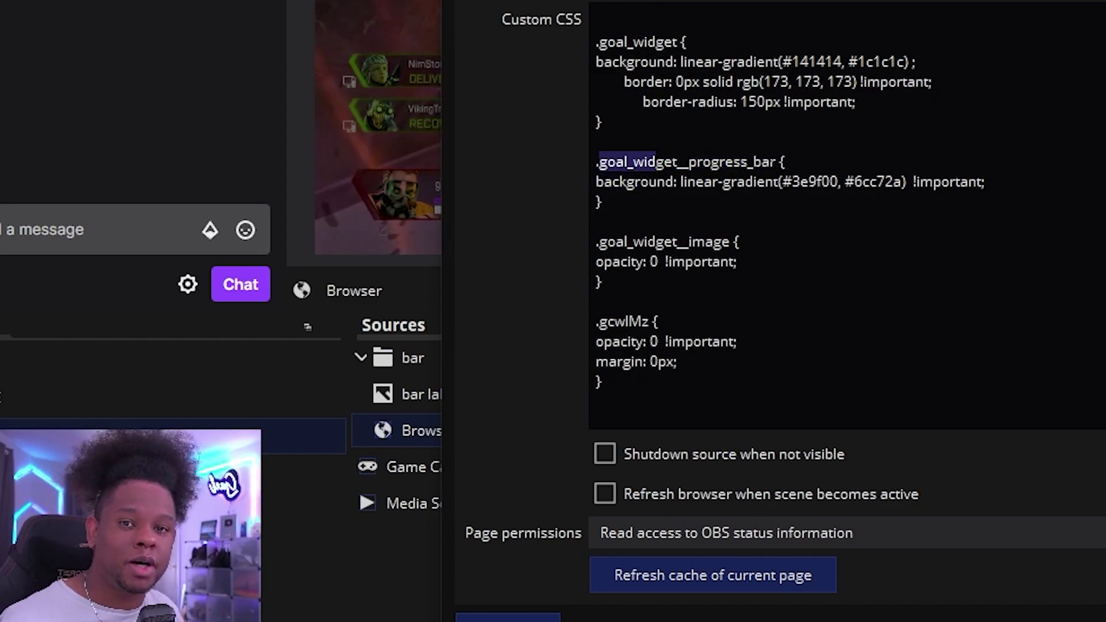
pyautogui.click(909, 182)
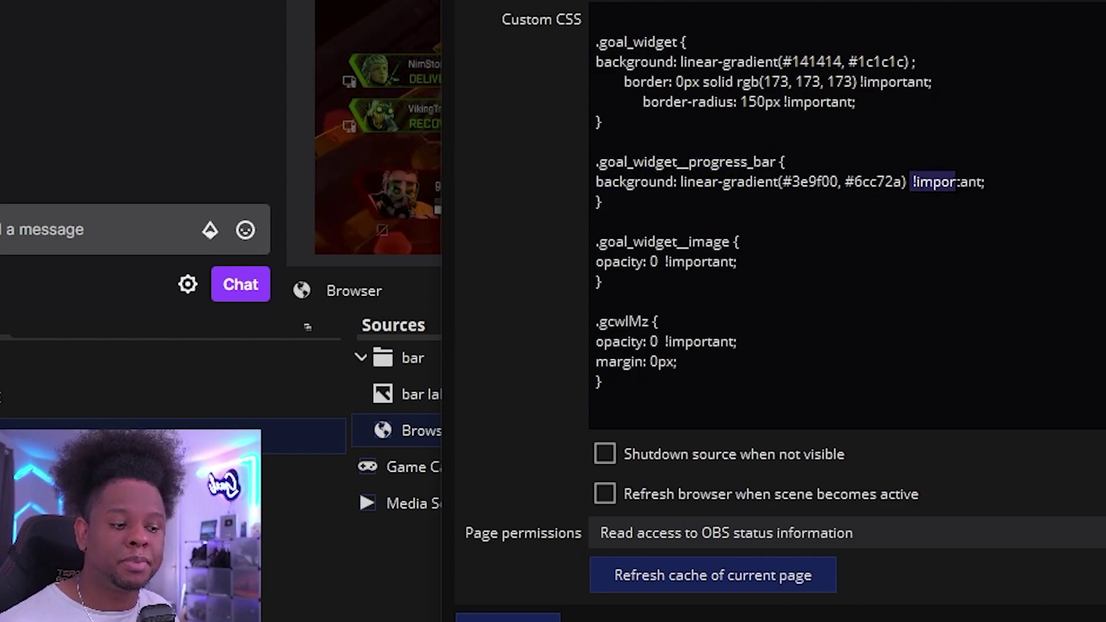
pyautogui.click(608, 261)
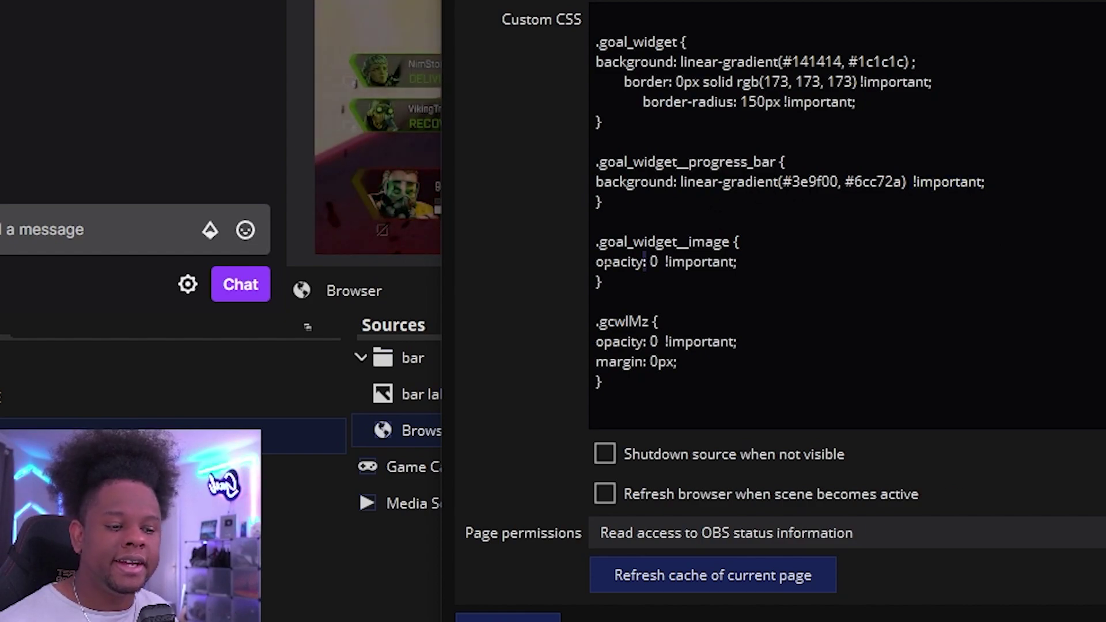
pyautogui.moveTo(595, 242); pyautogui.dragTo(739, 242)
pyautogui.click(602, 260)
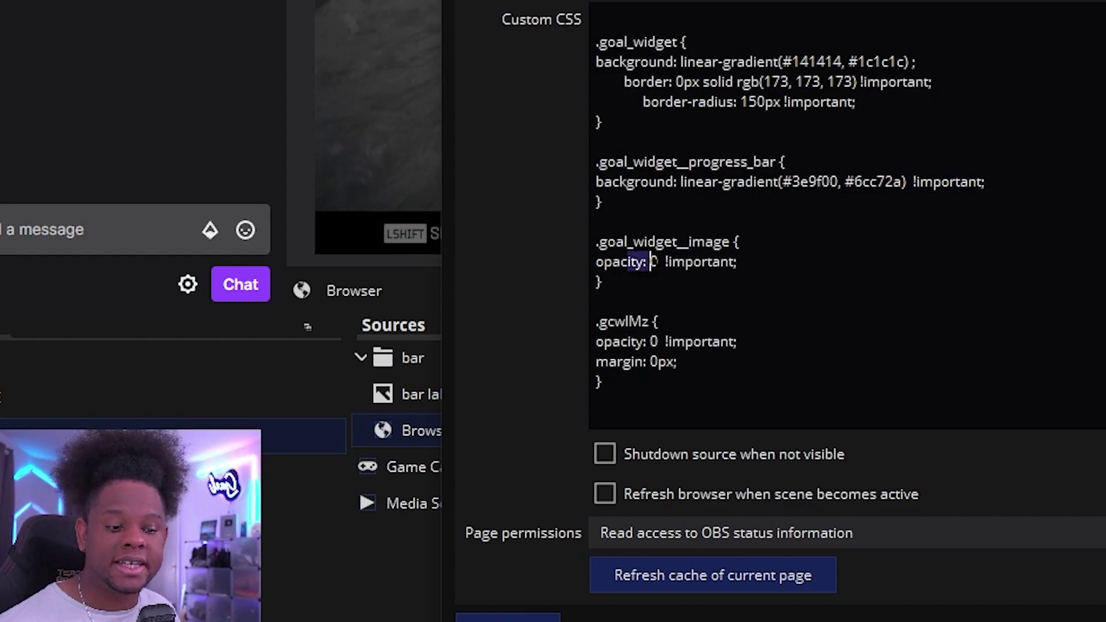
pyautogui.click(695, 261)
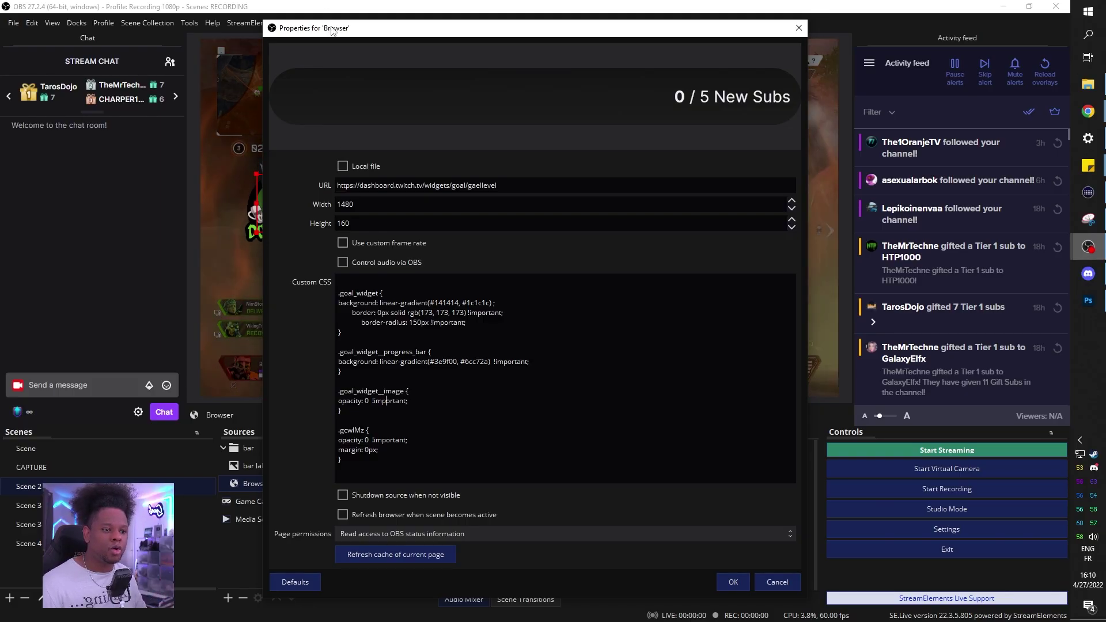
pyautogui.moveTo(331, 29); pyautogui.dragTo(669, 45)
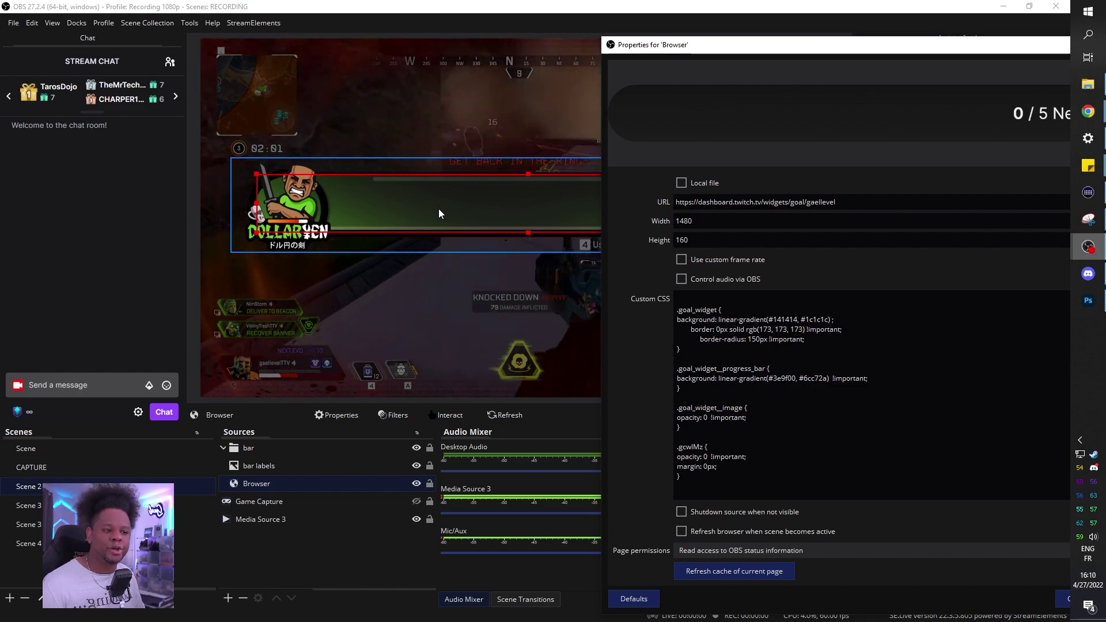
# Delete the 'margin: 0px;' line from the .gcwlMz rule in Custom CSS
pyautogui.moveTo(701, 47)
pyautogui.mouseDown()
pyautogui.moveTo(628, 166)
pyautogui.moveTo(401, 315)
pyautogui.mouseUp()
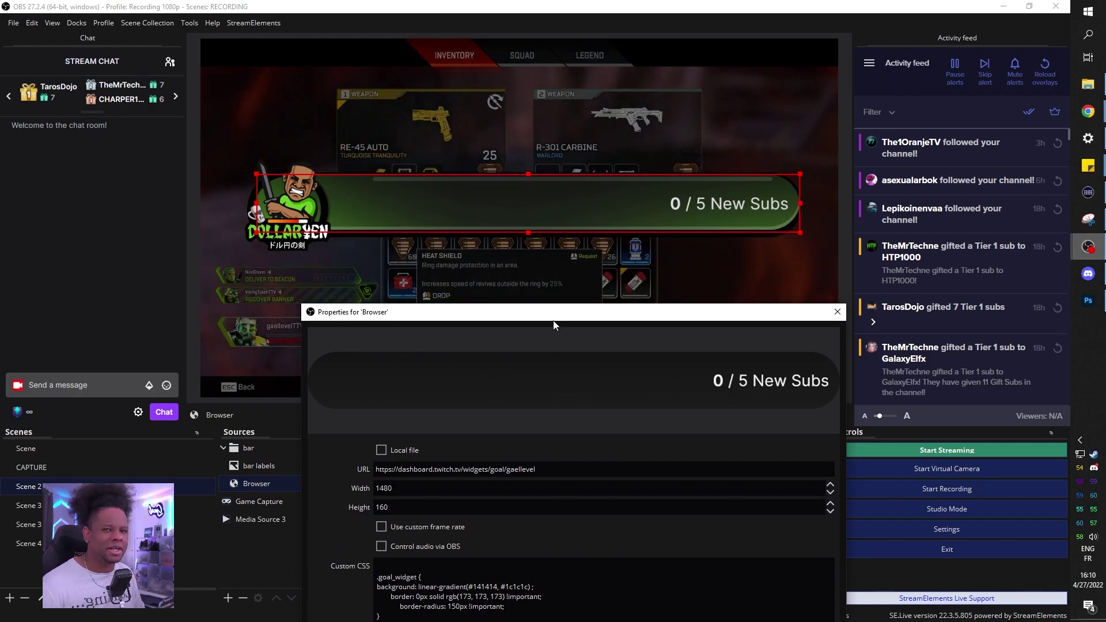
pyautogui.moveTo(554, 320); pyautogui.dragTo(615, 42)
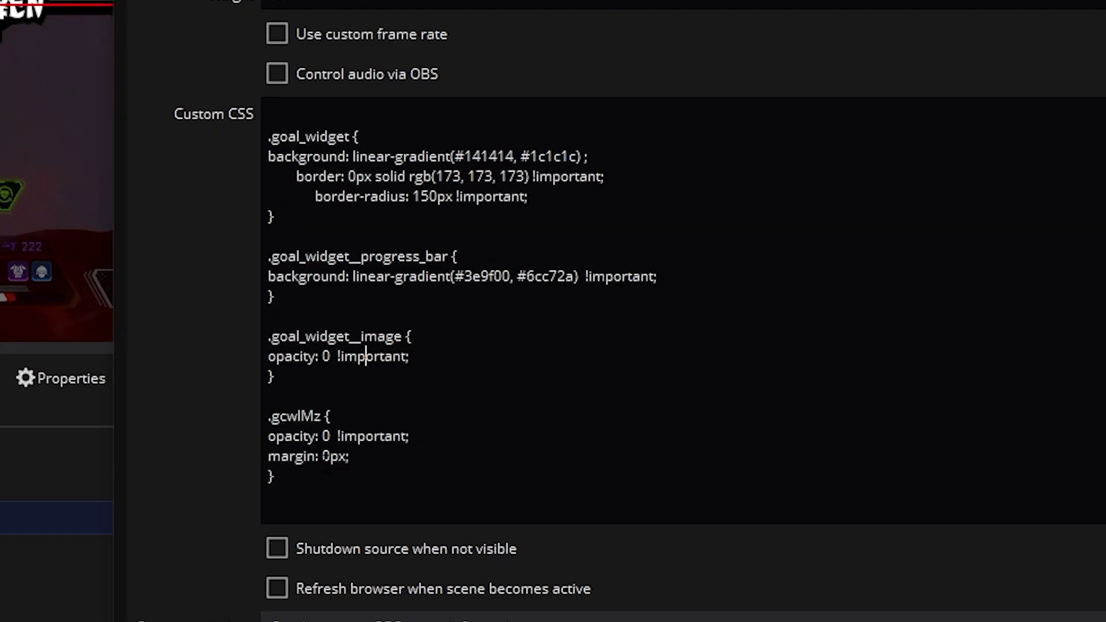
pyautogui.moveTo(349, 457); pyautogui.dragTo(268, 456)
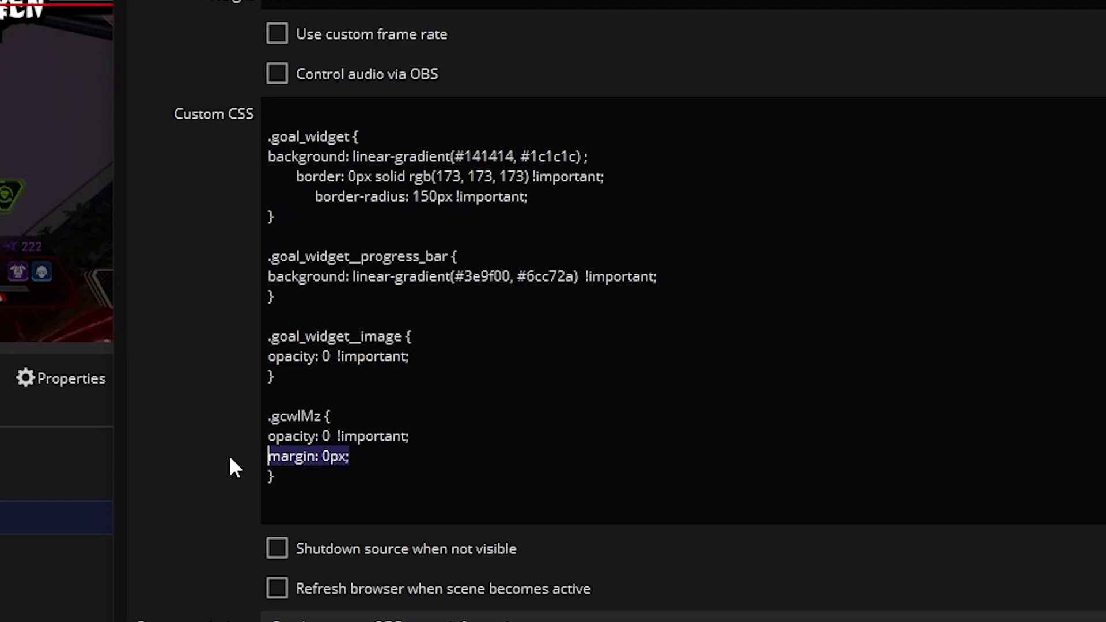
pyautogui.press('BackSpace')
pyautogui.press('BackSpace')
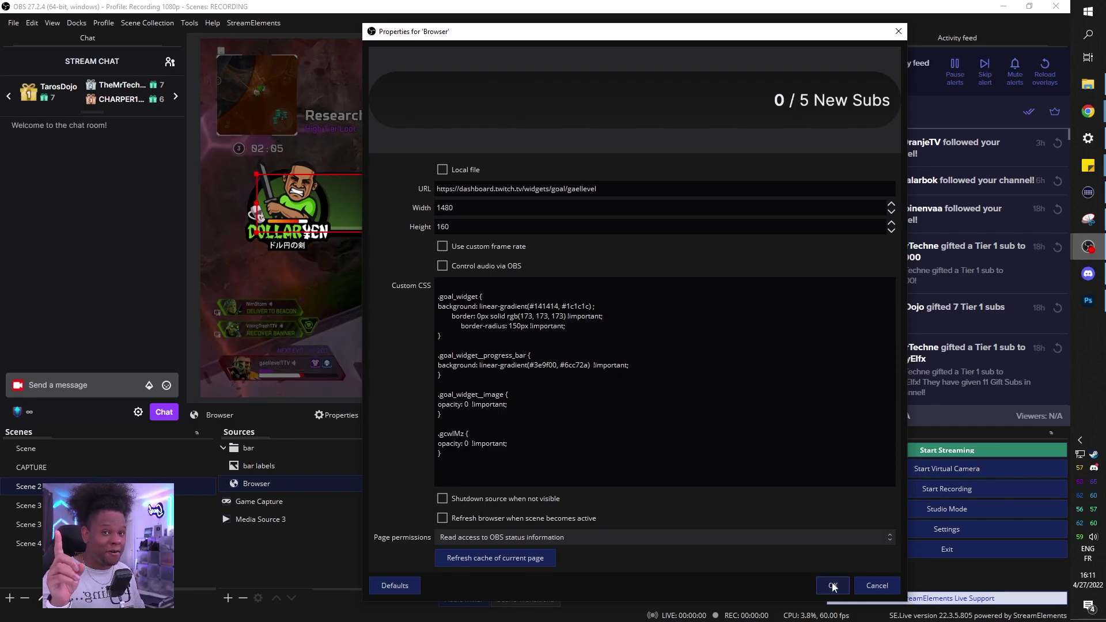
# Apply the trimmed CSS, open the sub goal CSS thread and view its 'Ok i'm not sharing' image
pyautogui.click(833, 587)
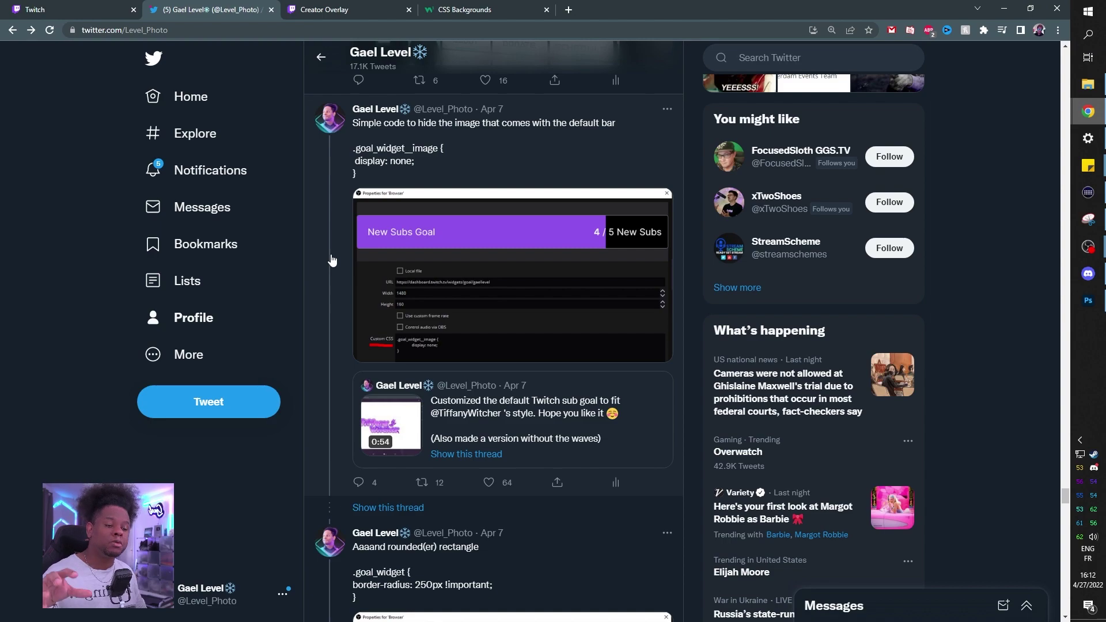
pyautogui.click(331, 259)
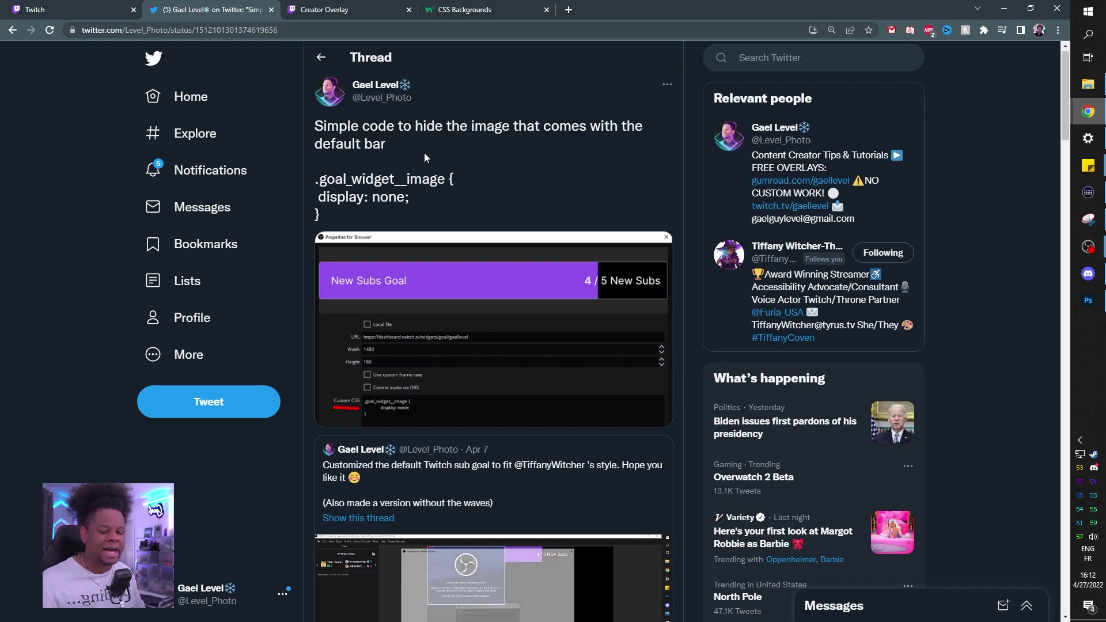
pyautogui.scroll(-2, 424, 154)
pyautogui.scroll(-2, 419, 190)
pyautogui.scroll(-5, 415, 213)
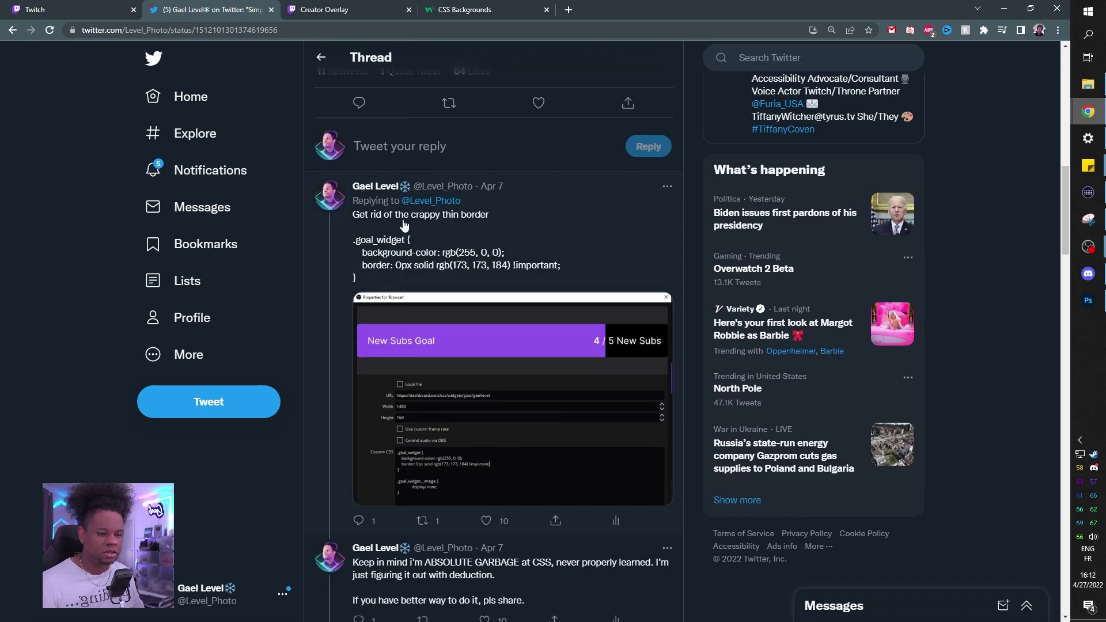
pyautogui.scroll(-1, 373, 221)
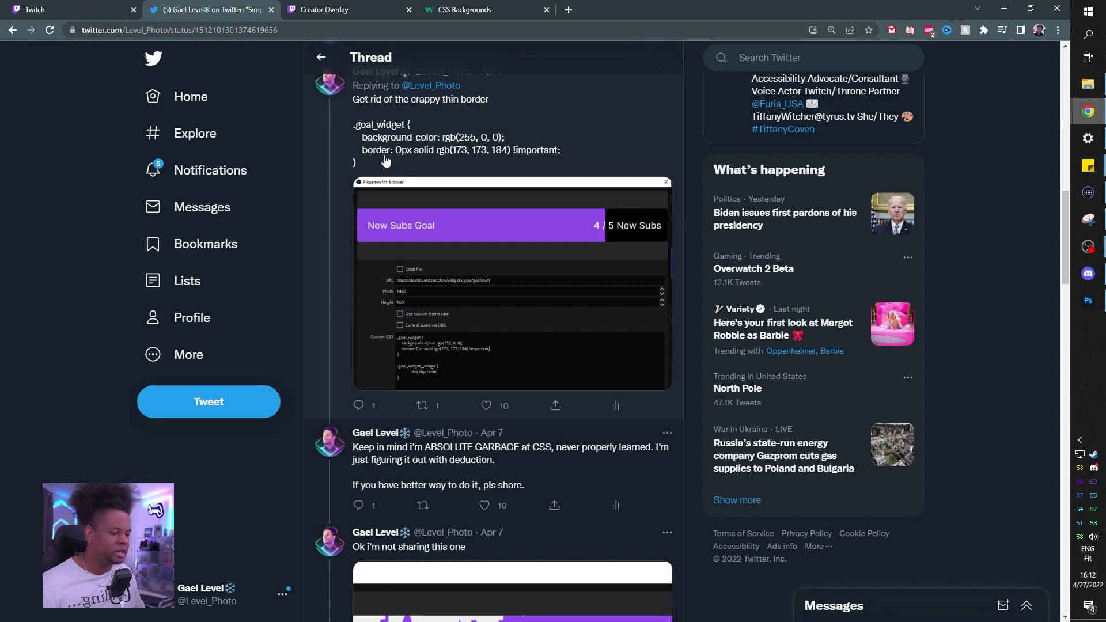
pyautogui.scroll(-1, 347, 199)
pyautogui.scroll(-2, 329, 242)
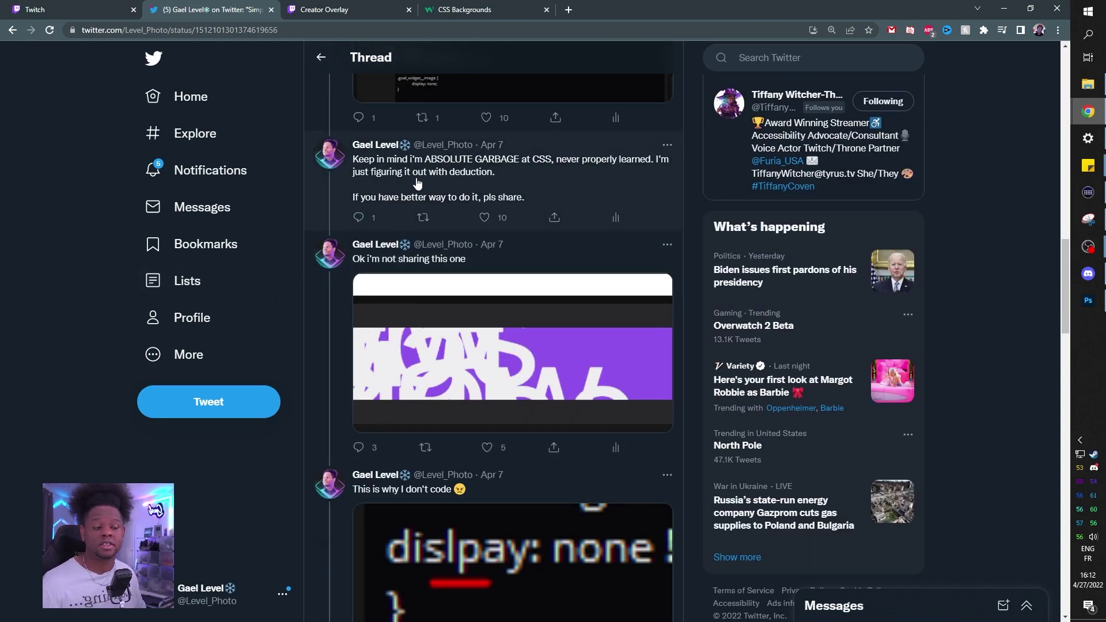
pyautogui.scroll(-1, 416, 183)
pyautogui.click(456, 253)
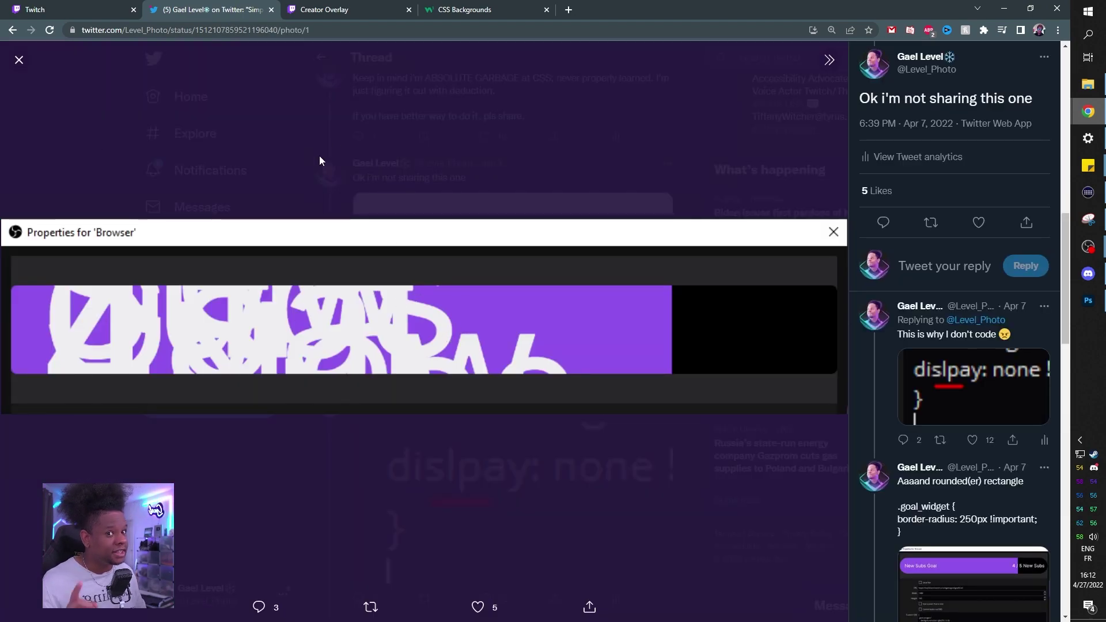
pyautogui.press('Right')
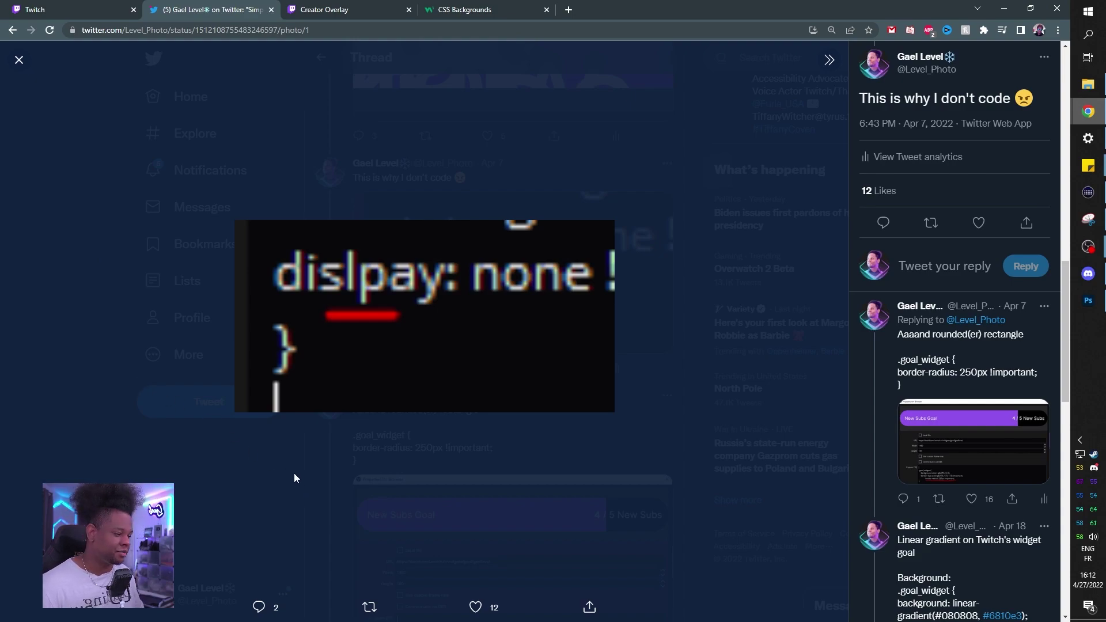
pyautogui.press('Escape')
pyautogui.scroll(-2, 309, 402)
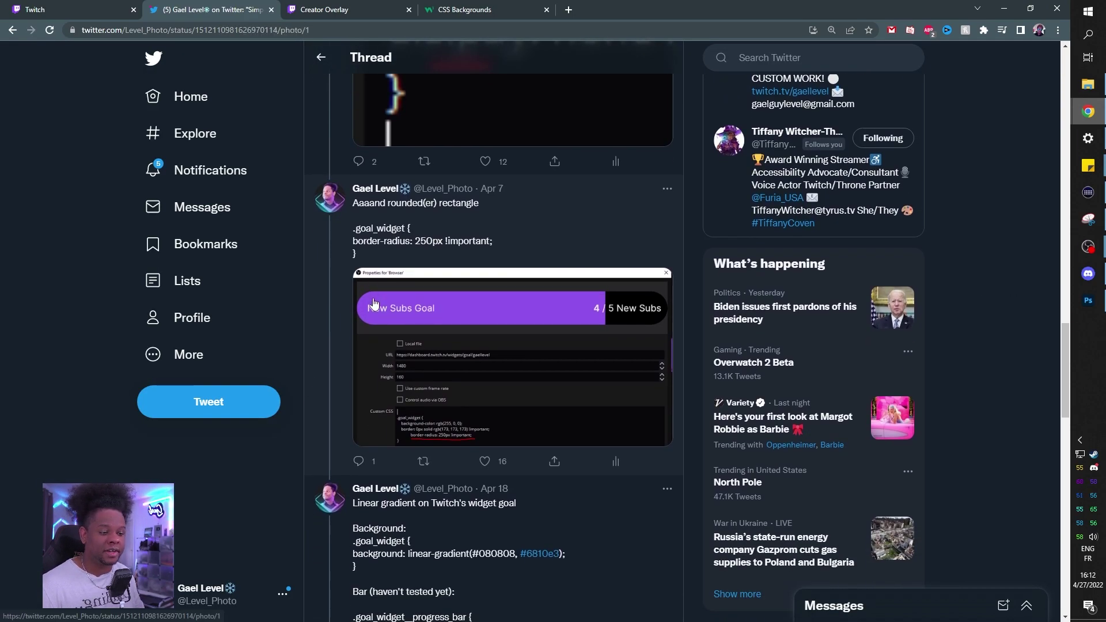
# View the rounded rectangle tweet's image and open the Linear gradient tweet's page
pyautogui.click(361, 316)
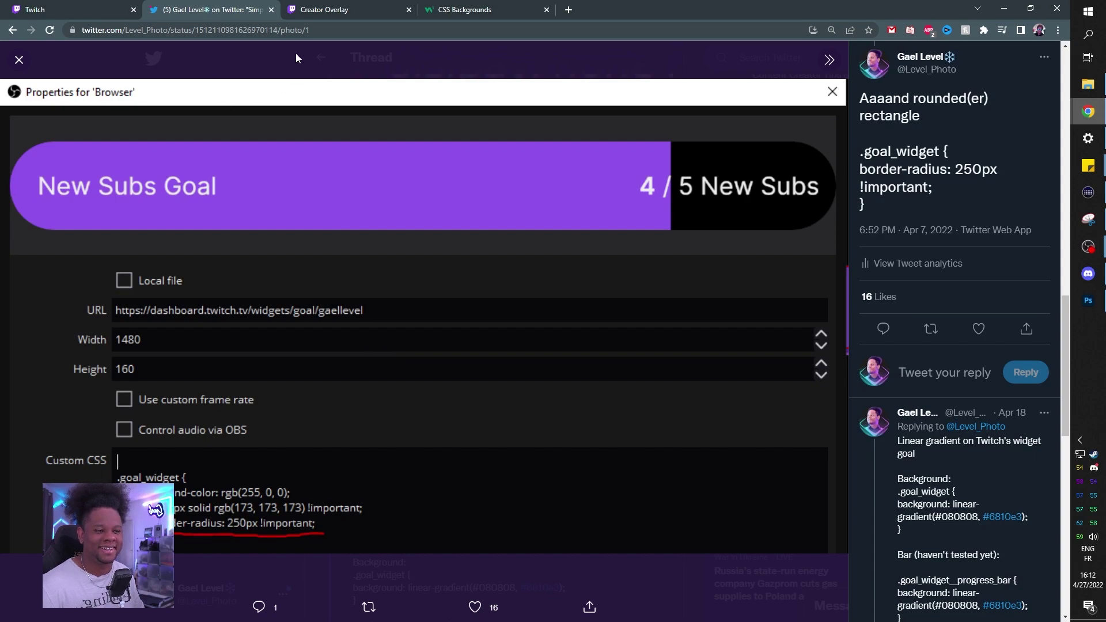
pyautogui.press('Escape')
pyautogui.scroll(-3, 320, 352)
pyautogui.scroll(-2, 353, 333)
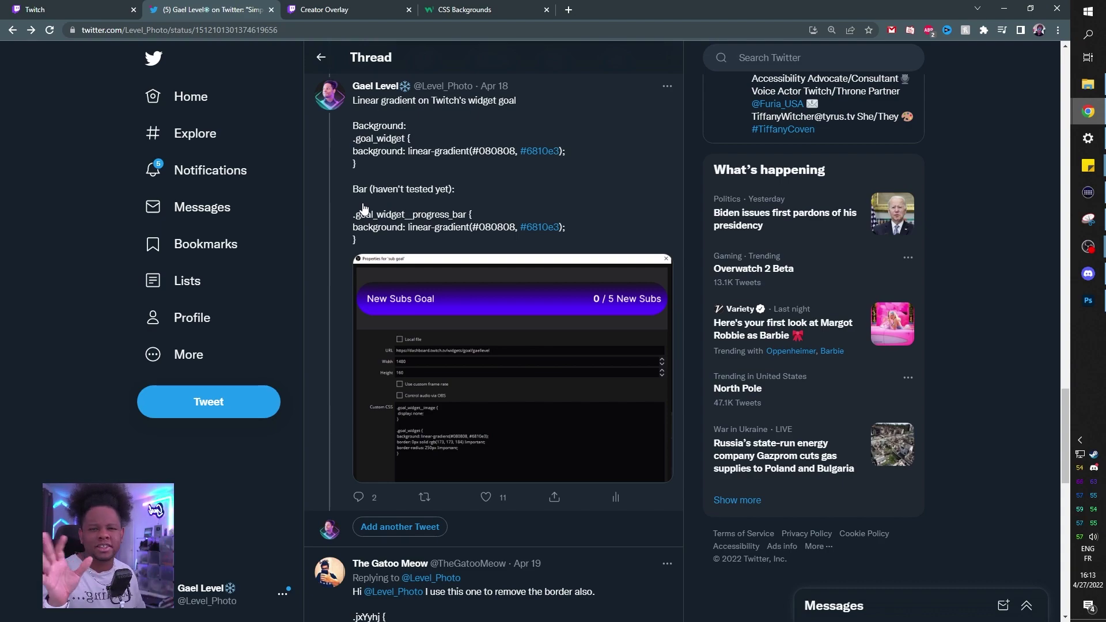
pyautogui.click(314, 283)
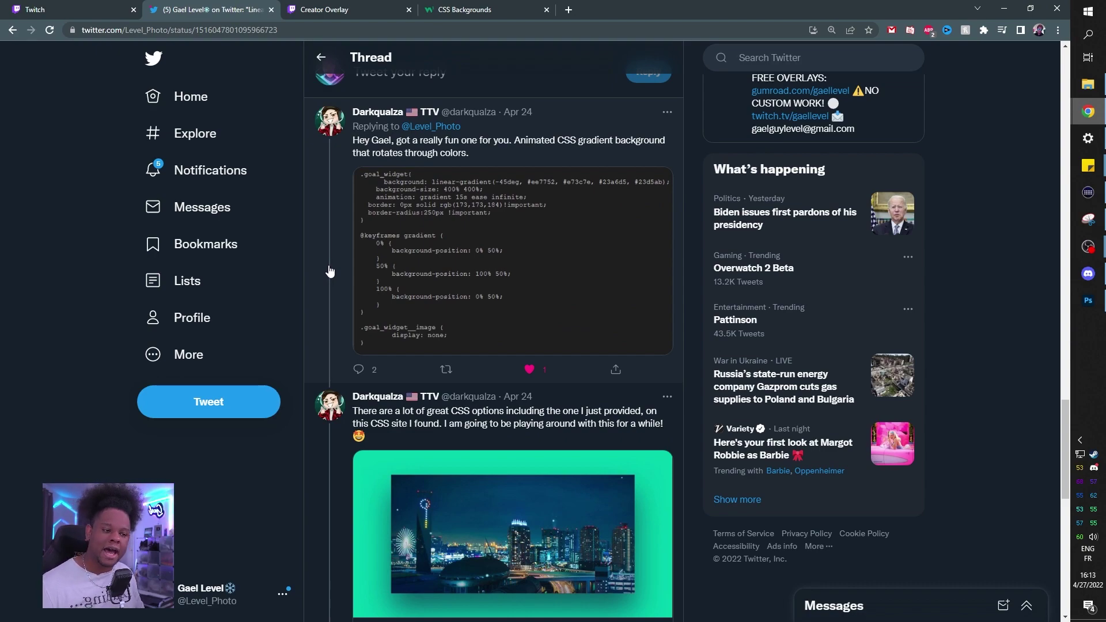
# Enlarge the animated gradient code image and watch Darkqualza's sub goal demo video fullscreen
pyautogui.click(356, 278)
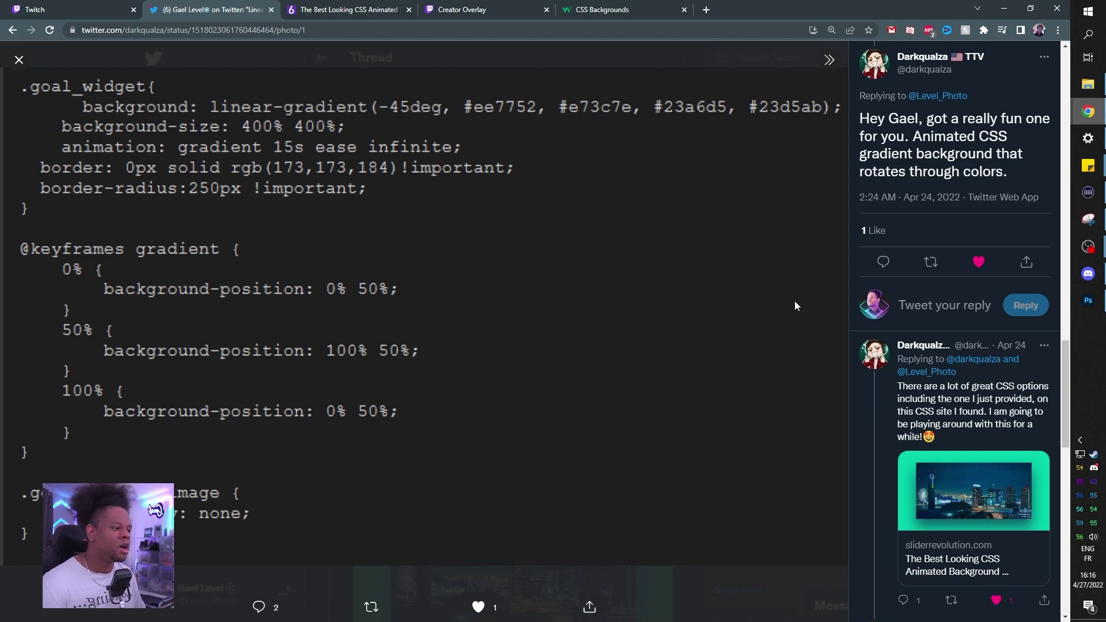
pyautogui.scroll(-3, 931, 327)
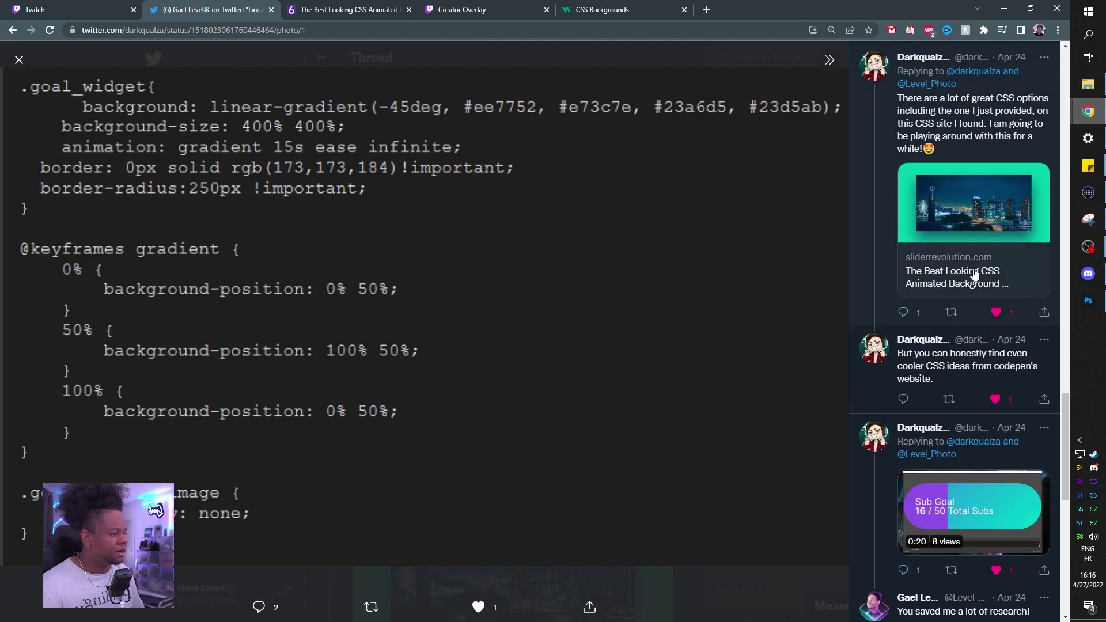
pyautogui.scroll(-2, 955, 252)
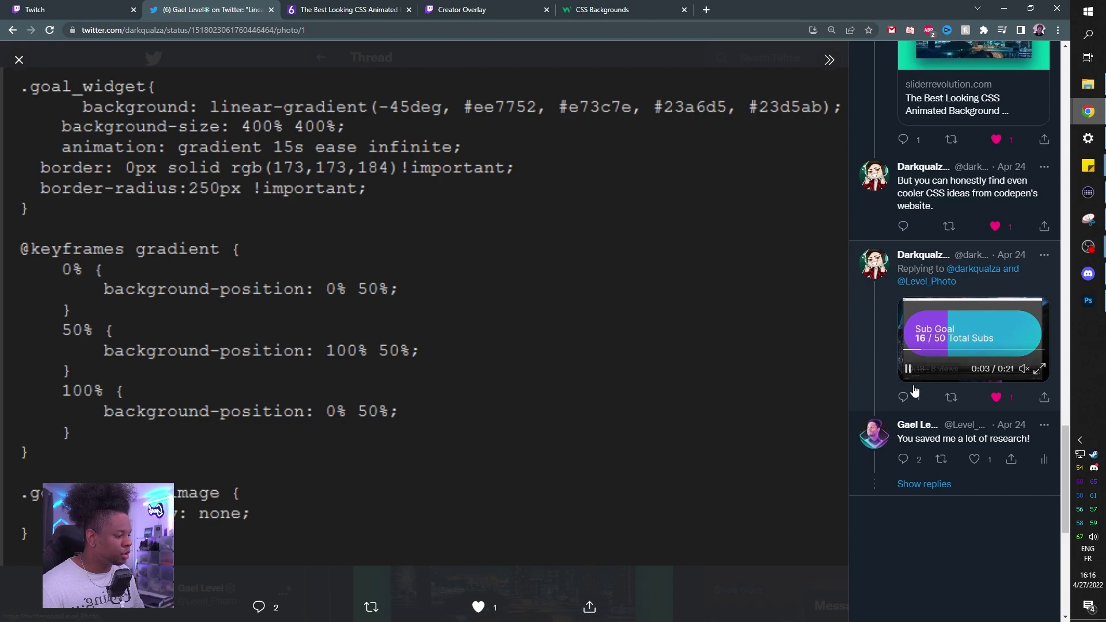
pyautogui.click(1040, 369)
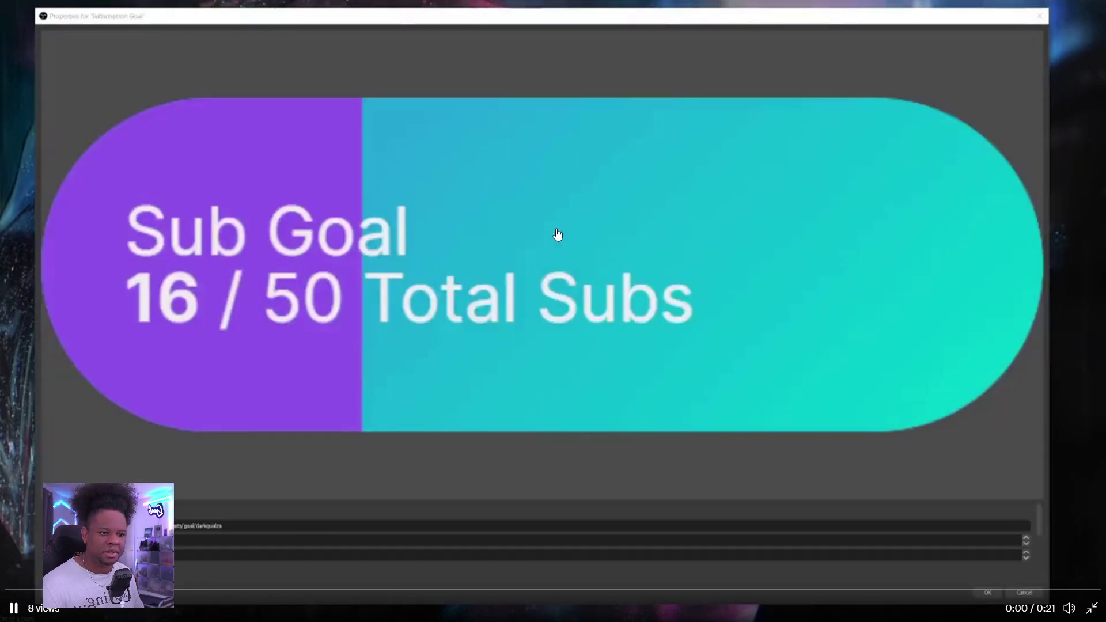
pyautogui.press('Escape')
pyautogui.scroll(2, 909, 324)
pyautogui.scroll(3, 909, 323)
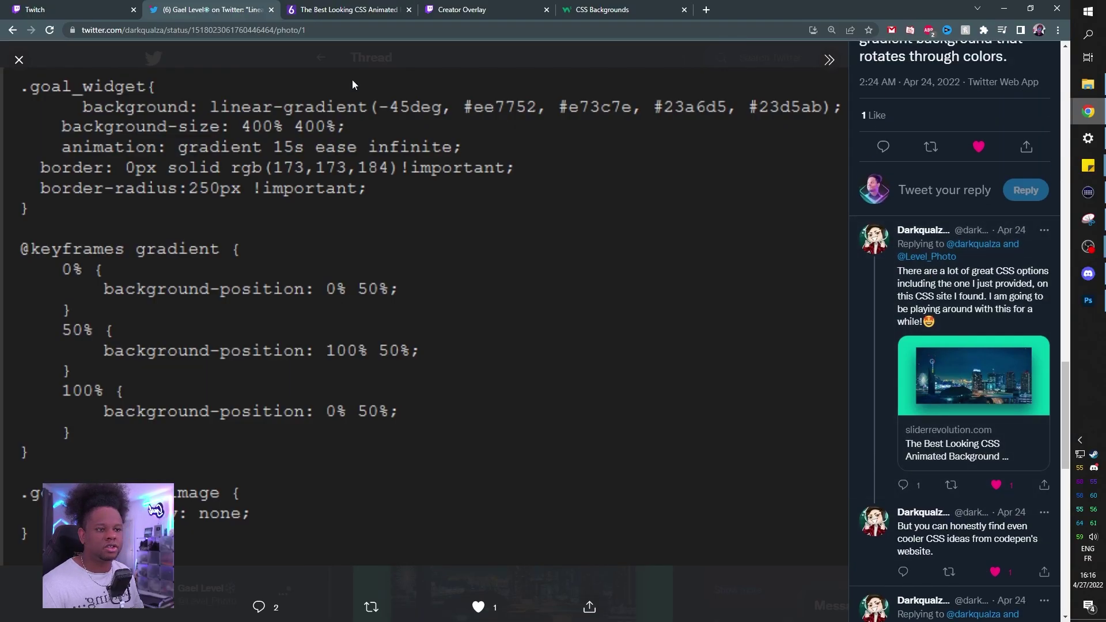
# Open the CSS animated backgrounds article, dismiss its popups and show the demo's CSS code
pyautogui.click(315, 9)
pyautogui.scroll(-2, 314, 286)
pyautogui.scroll(-3, 277, 307)
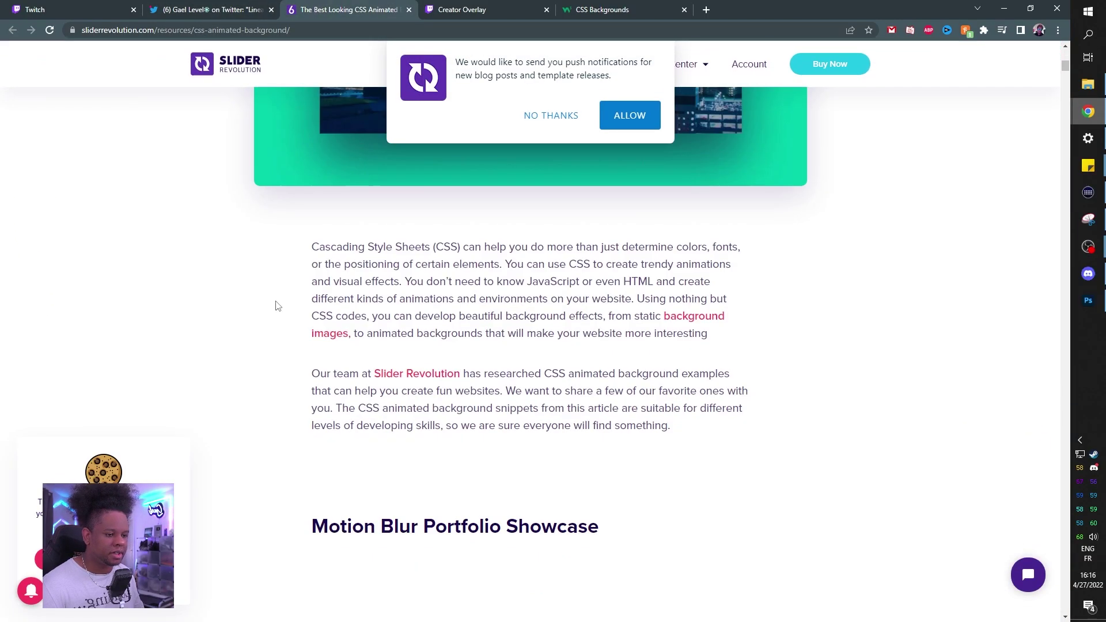
pyautogui.scroll(-3, 274, 305)
pyautogui.scroll(-2, 274, 305)
pyautogui.scroll(-4, 276, 302)
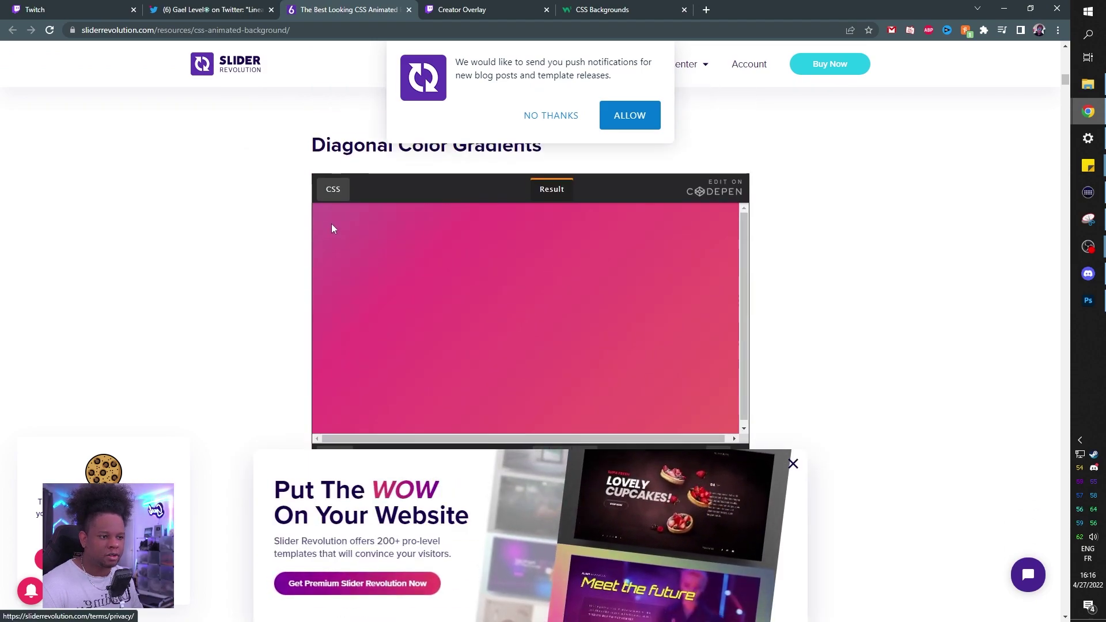
pyautogui.click(792, 465)
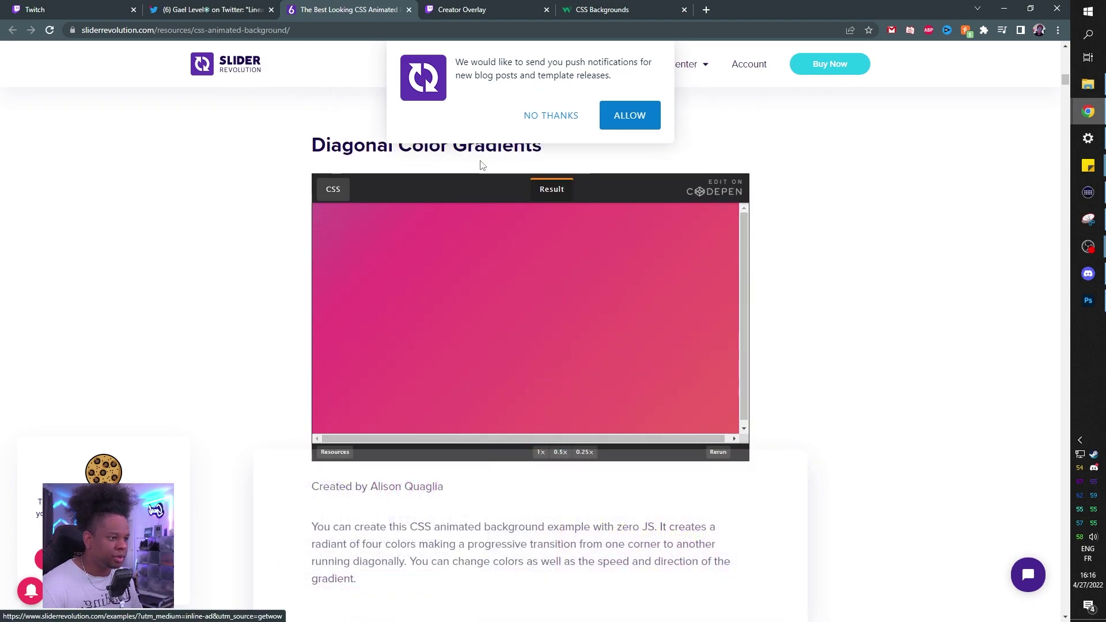
pyautogui.click(549, 116)
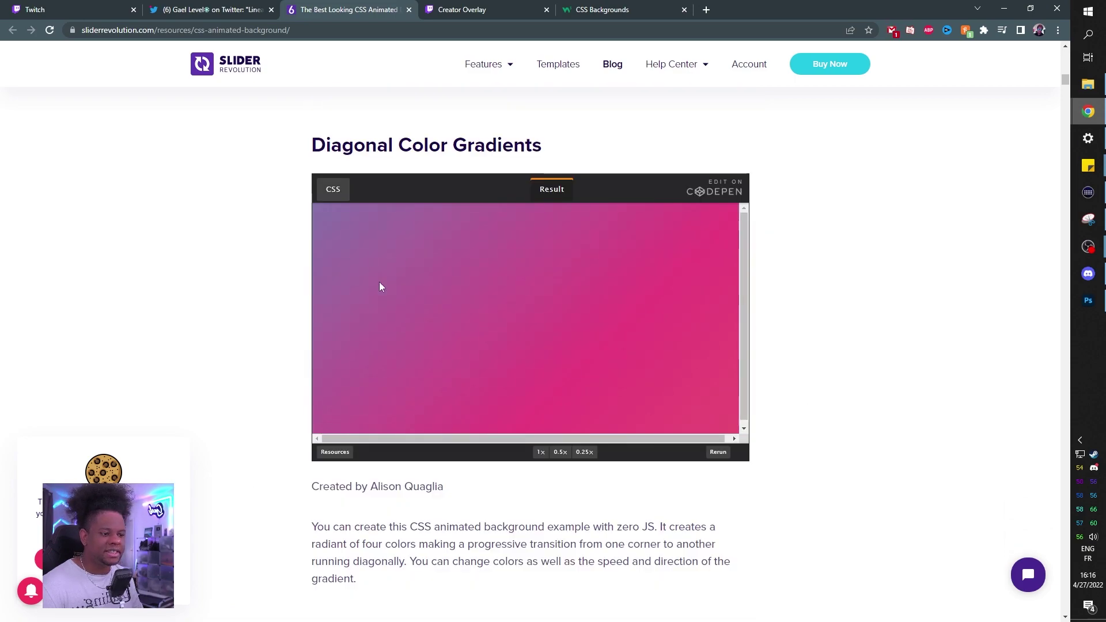
pyautogui.click(330, 192)
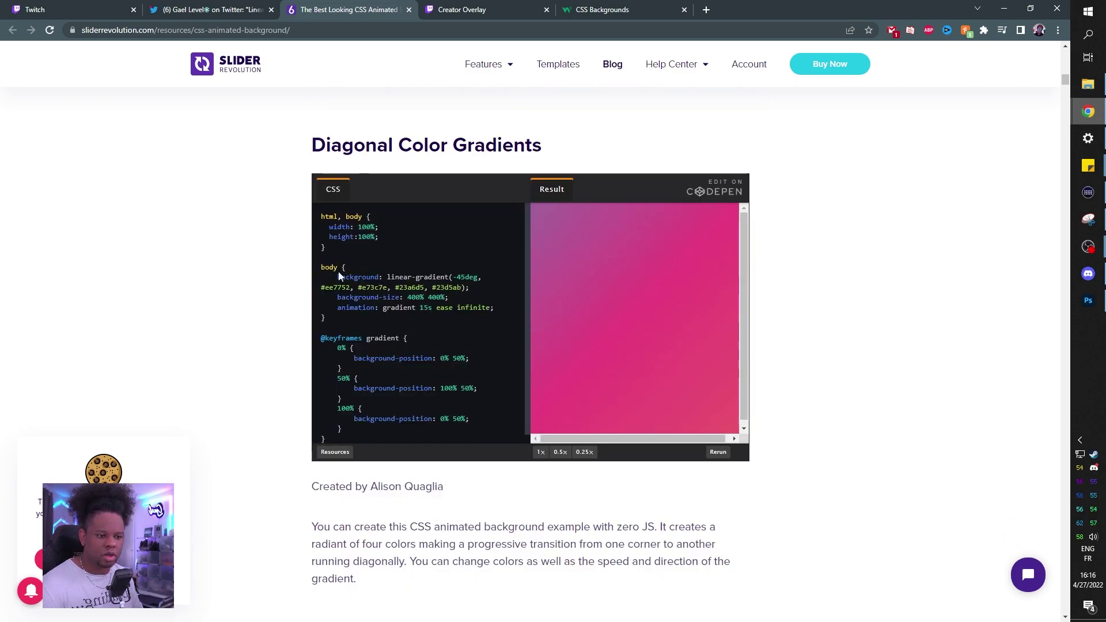
pyautogui.scroll(-1, 339, 275)
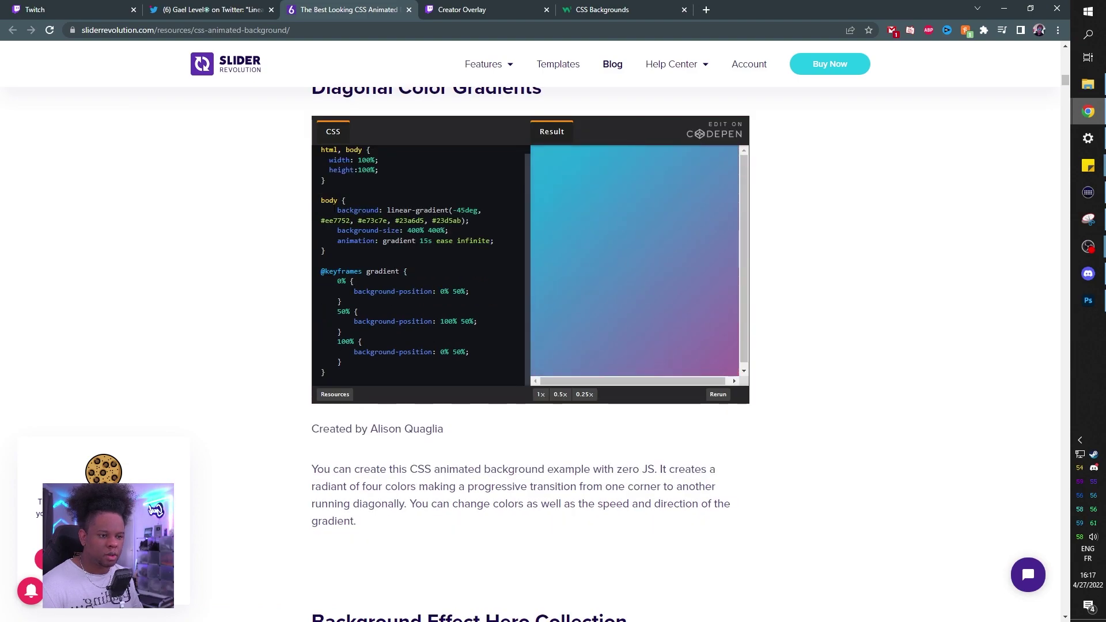
pyautogui.moveTo(337, 210); pyautogui.dragTo(385, 210)
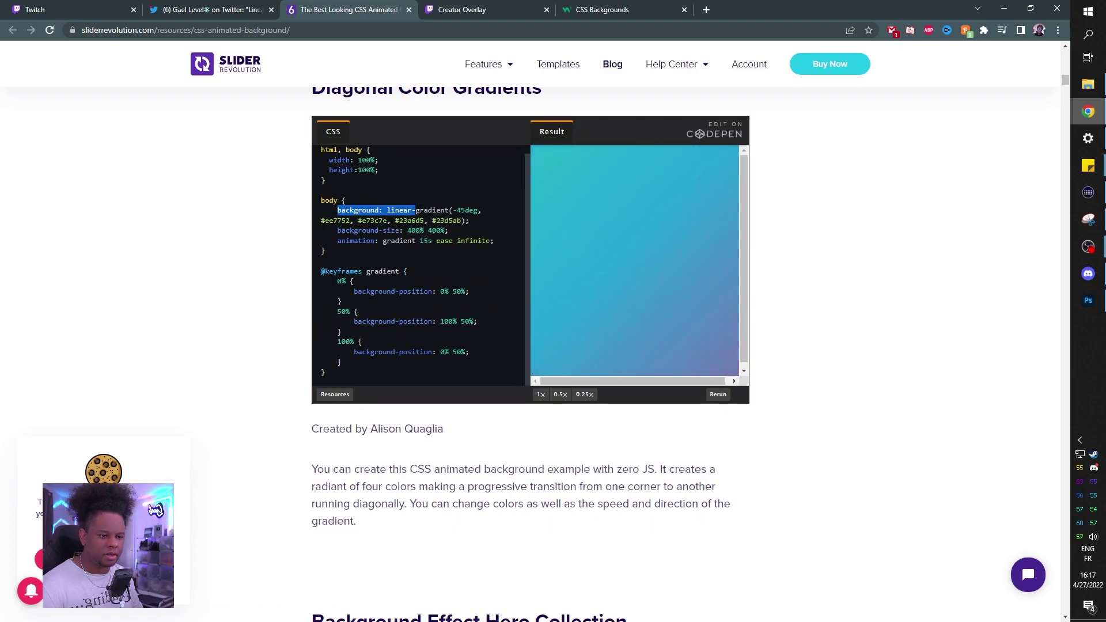
pyautogui.moveTo(493, 219); pyautogui.dragTo(498, 242)
pyautogui.scroll(-1, 288, 177)
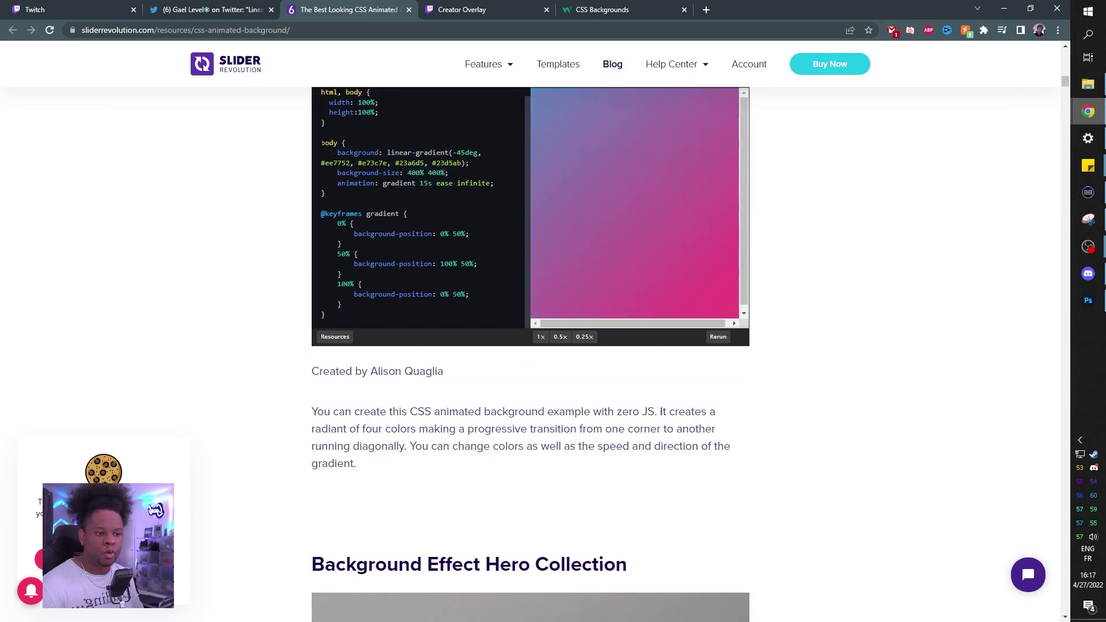
pyautogui.moveTo(321, 143)
pyautogui.mouseDown()
pyautogui.moveTo(386, 154)
pyautogui.moveTo(481, 280)
pyautogui.mouseUp()
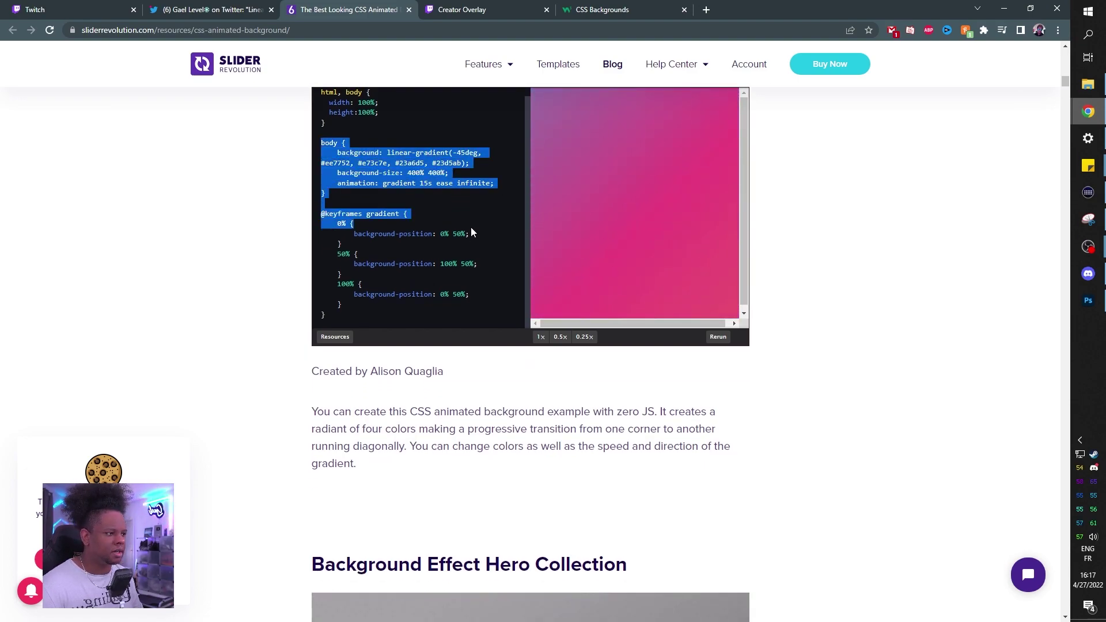
pyautogui.moveTo(321, 143); pyautogui.dragTo(396, 311)
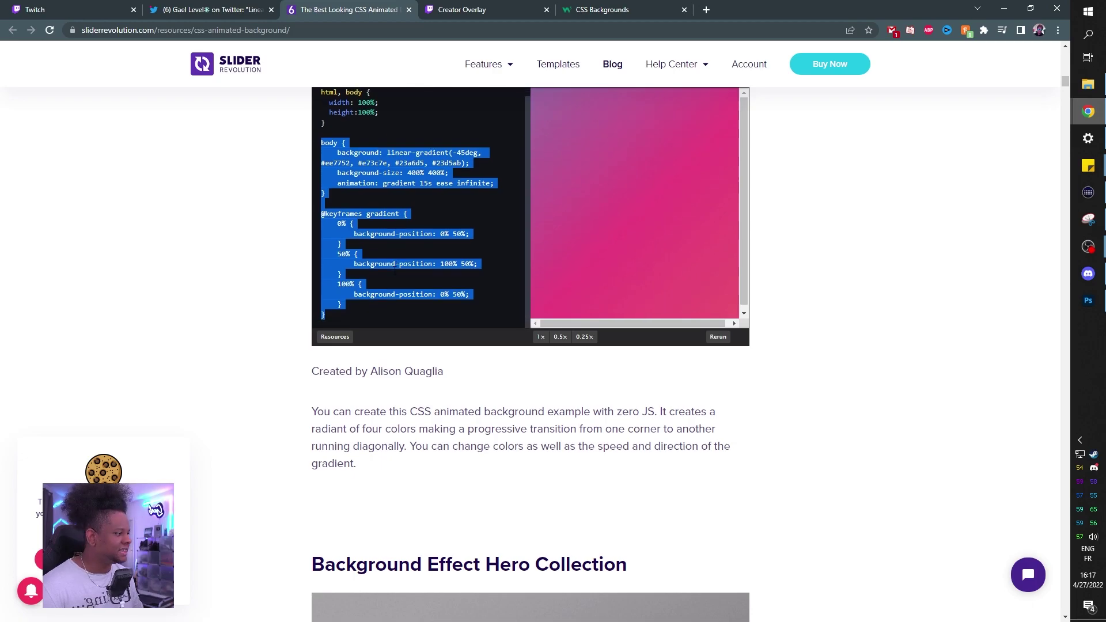
pyautogui.moveTo(1087, 247)
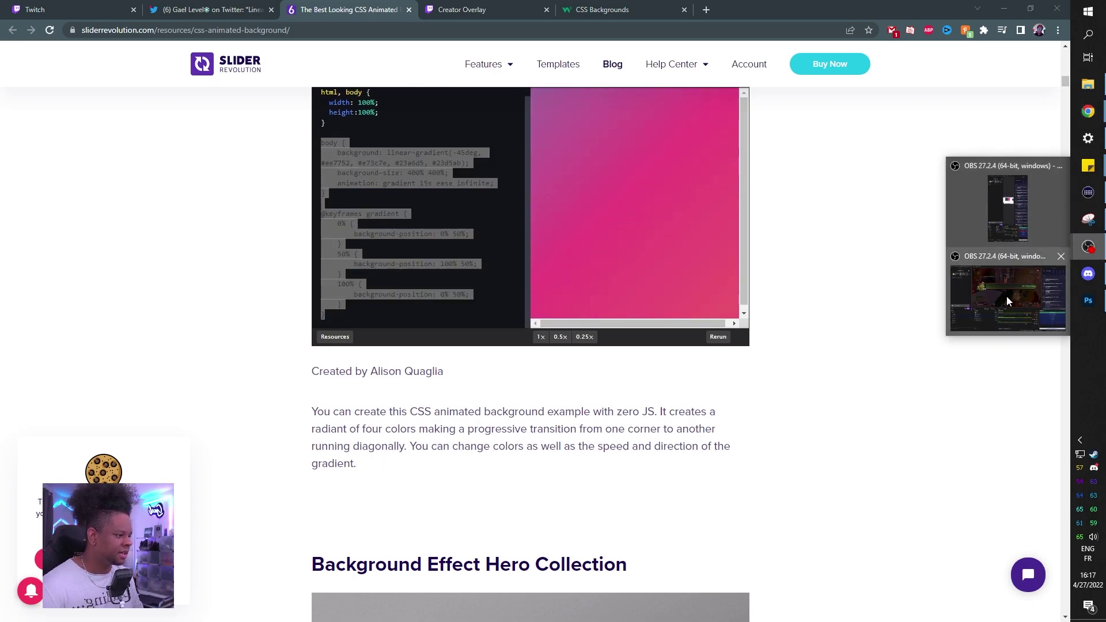
pyautogui.click(1007, 297)
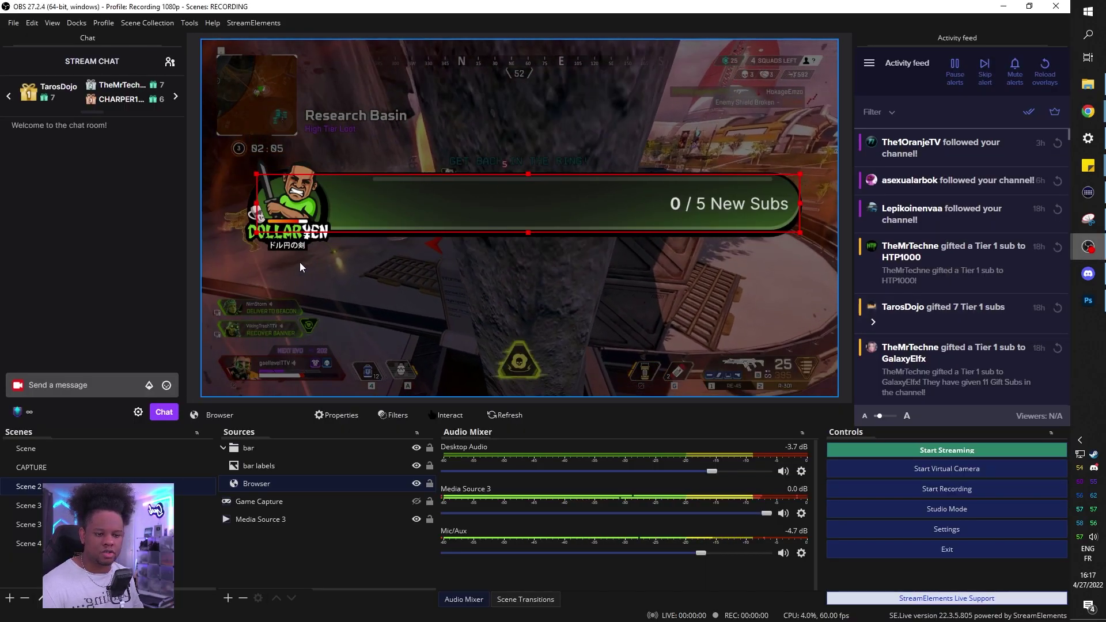
# Select the existing background gradient line in the Browser source's Custom CSS
pyautogui.doubleClick(258, 486)
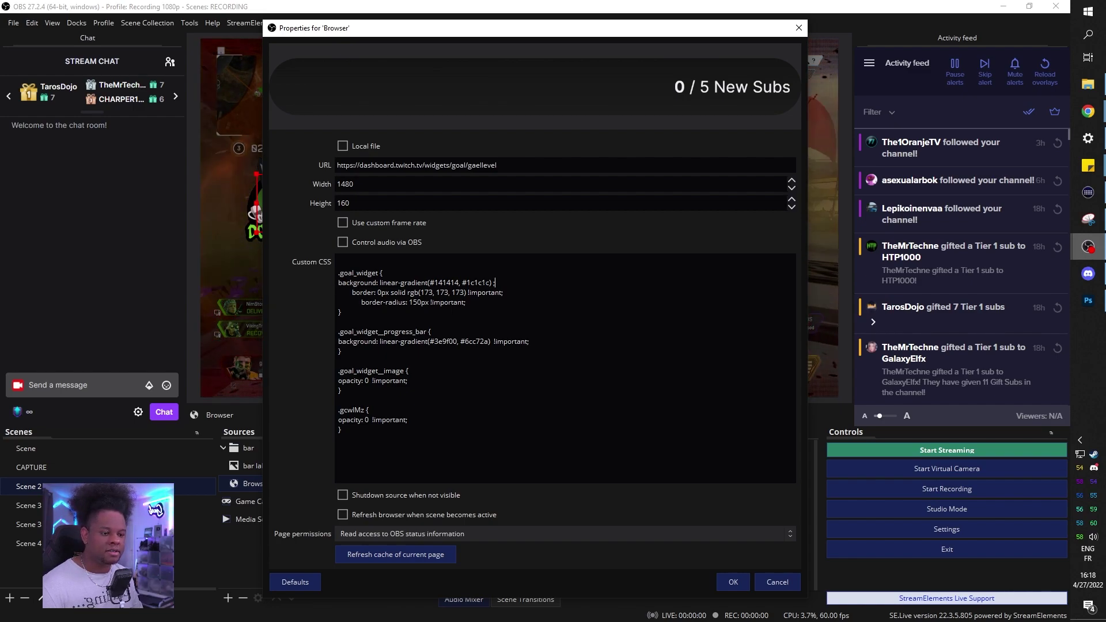
pyautogui.click(495, 283)
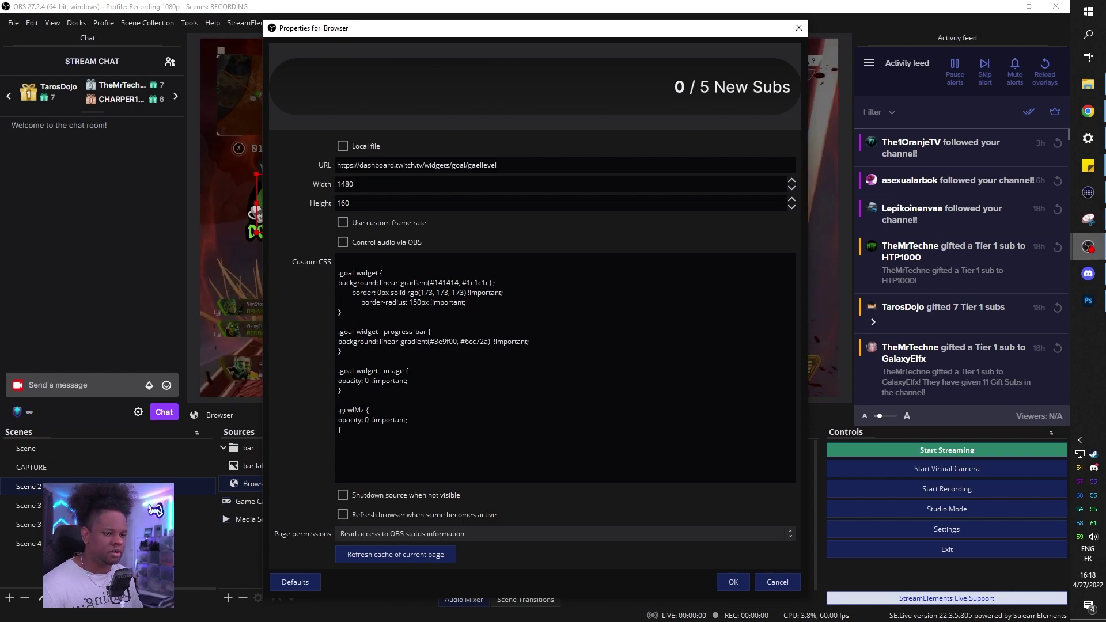
pyautogui.moveTo(338, 283); pyautogui.dragTo(467, 283)
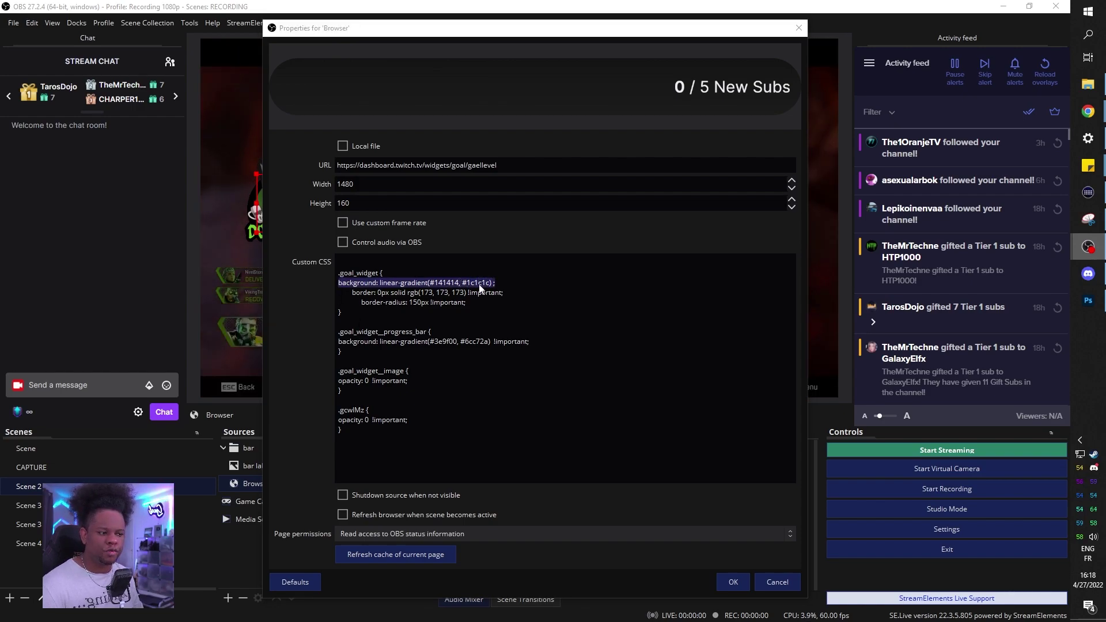
# Paste the example's -45deg gradient, 400% size and 15s animation lines over it
pyautogui.hotkey('alt', 'Tab')
pyautogui.click(345, 204)
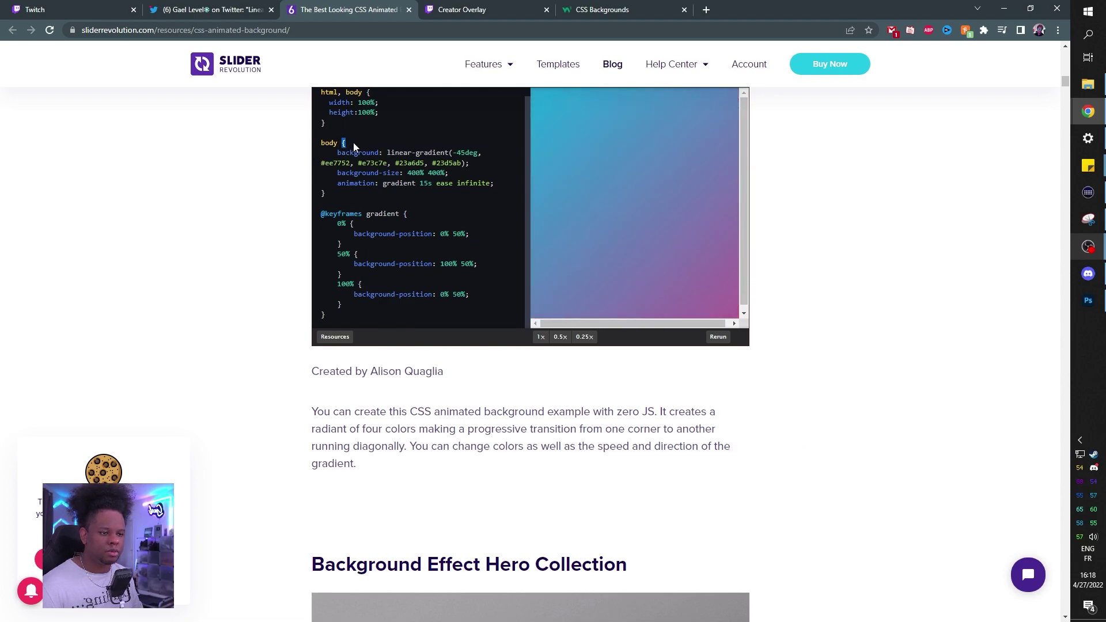
pyautogui.moveTo(337, 153)
pyautogui.mouseDown()
pyautogui.moveTo(425, 153)
pyautogui.moveTo(493, 183)
pyautogui.mouseUp()
pyautogui.hotkey('ctrl', 'c')
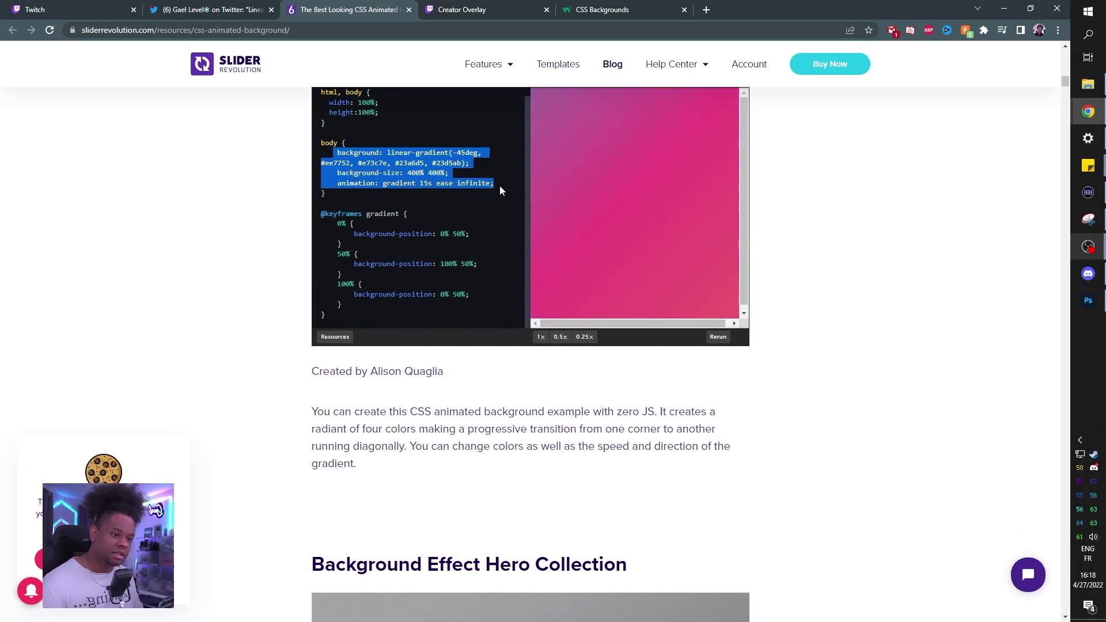
pyautogui.hotkey('alt', 'Tab')
pyautogui.click(453, 201)
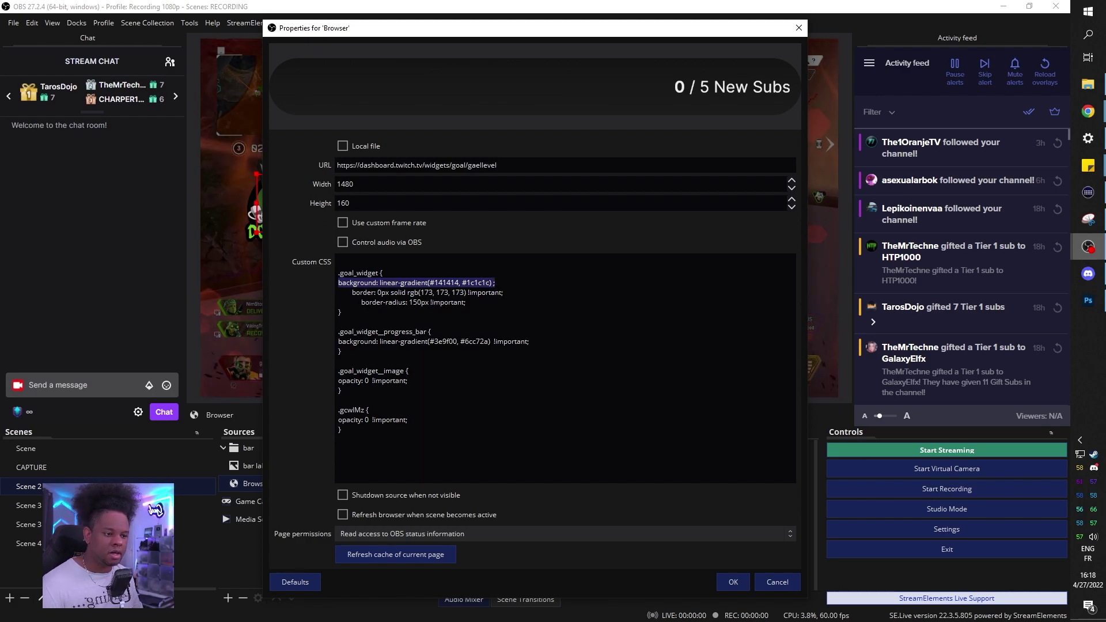
pyautogui.hotkey('ctrl', 'v')
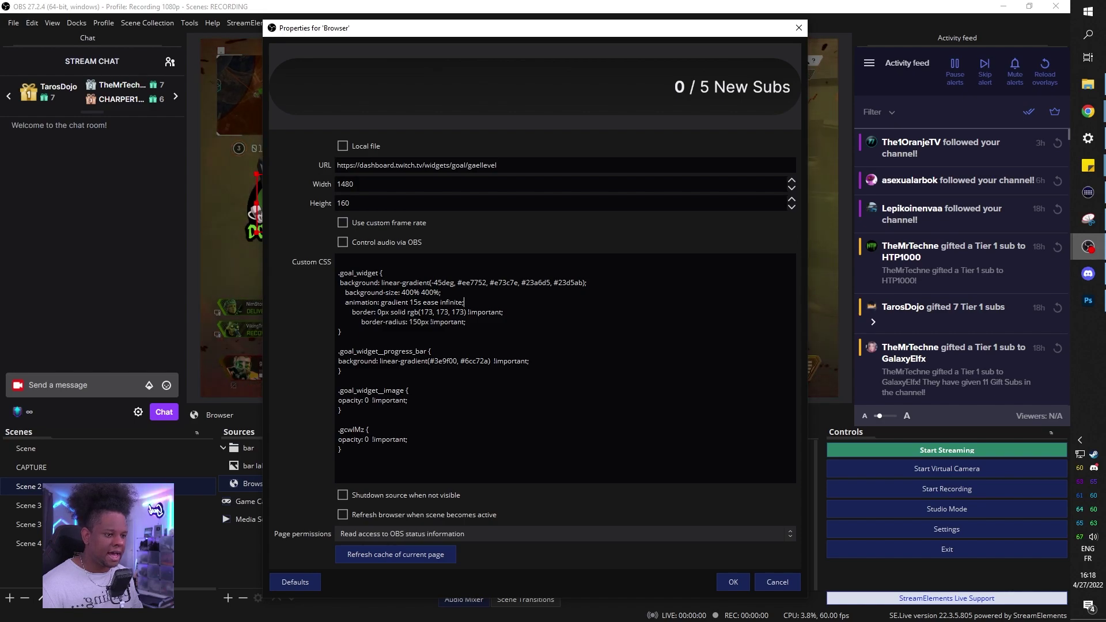
pyautogui.click(1006, 139)
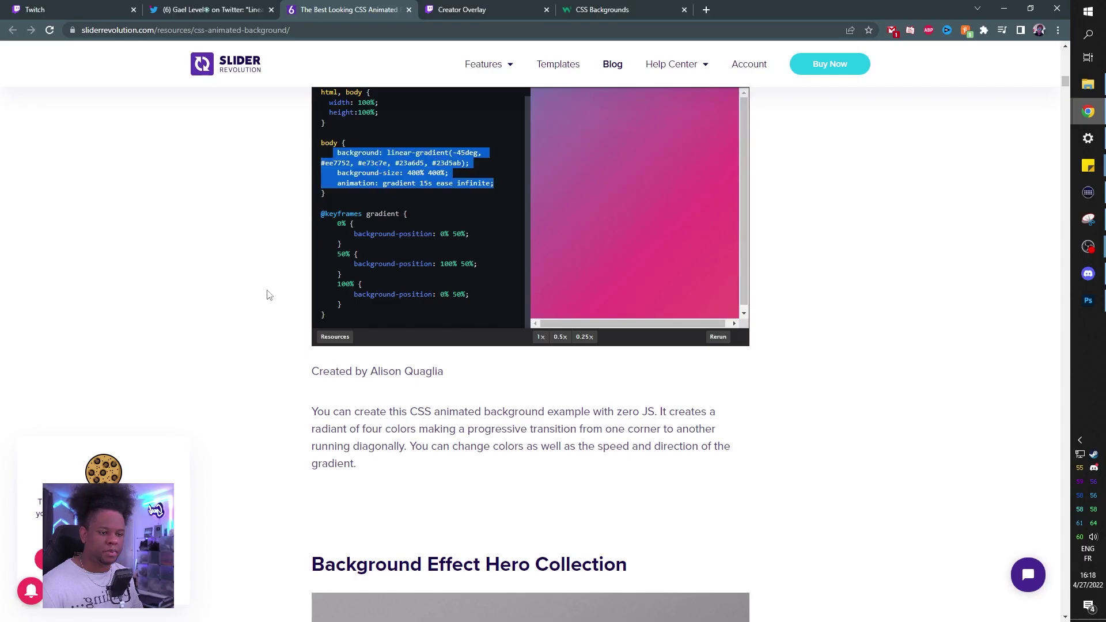
pyautogui.moveTo(321, 91)
pyautogui.mouseDown()
pyautogui.moveTo(335, 197)
pyautogui.moveTo(474, 305)
pyautogui.moveTo(472, 316)
pyautogui.mouseUp()
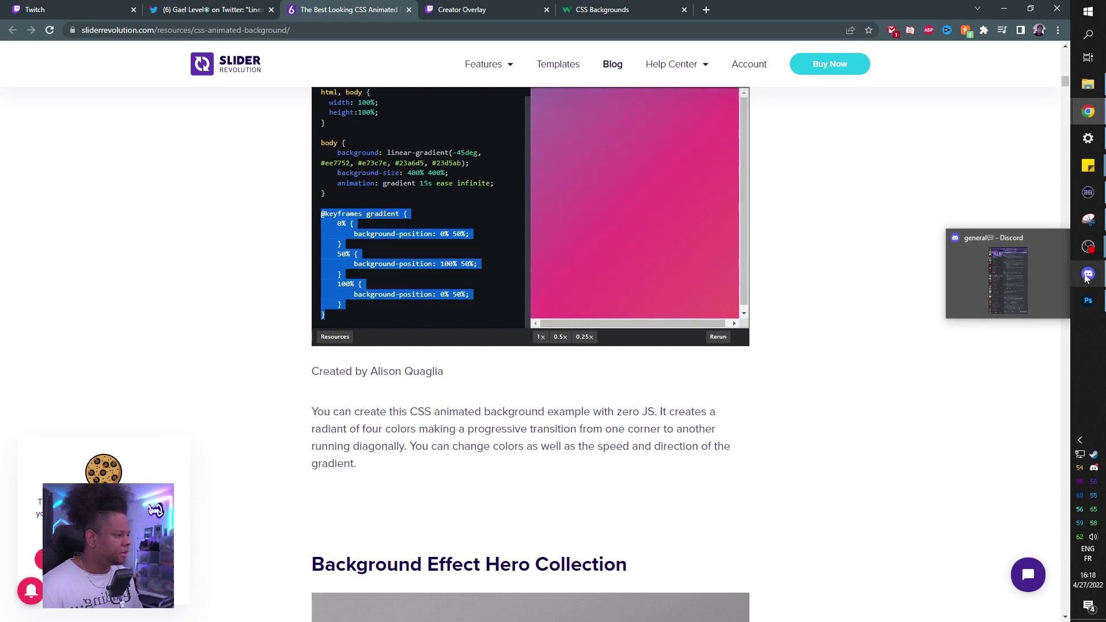
pyautogui.click(1088, 246)
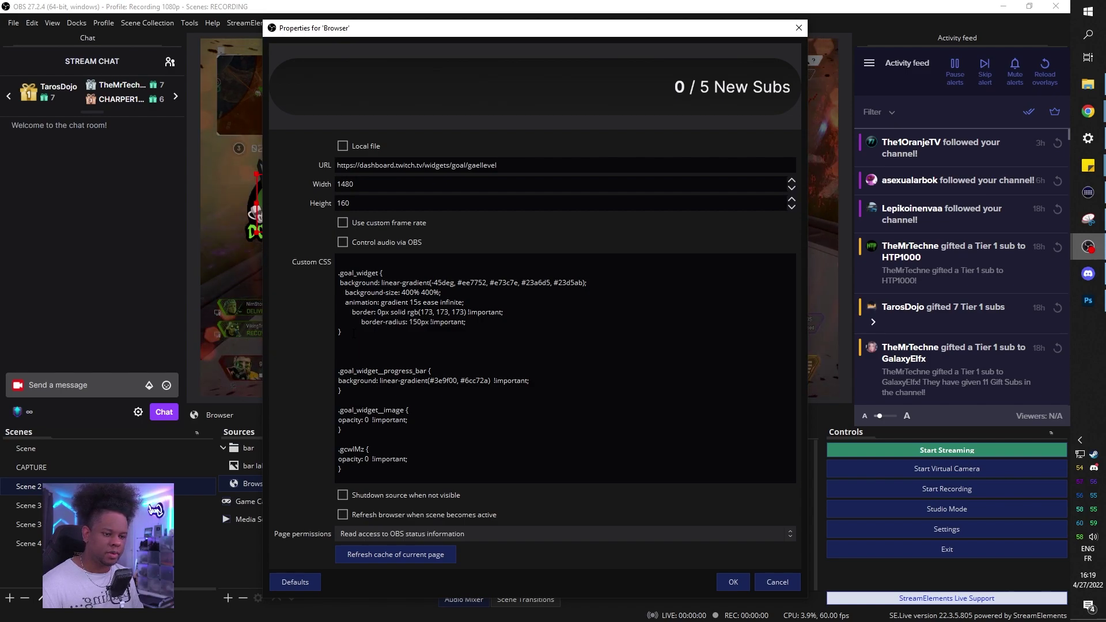
pyautogui.press('Return')
pyautogui.press('Return')
pyautogui.press('Return')
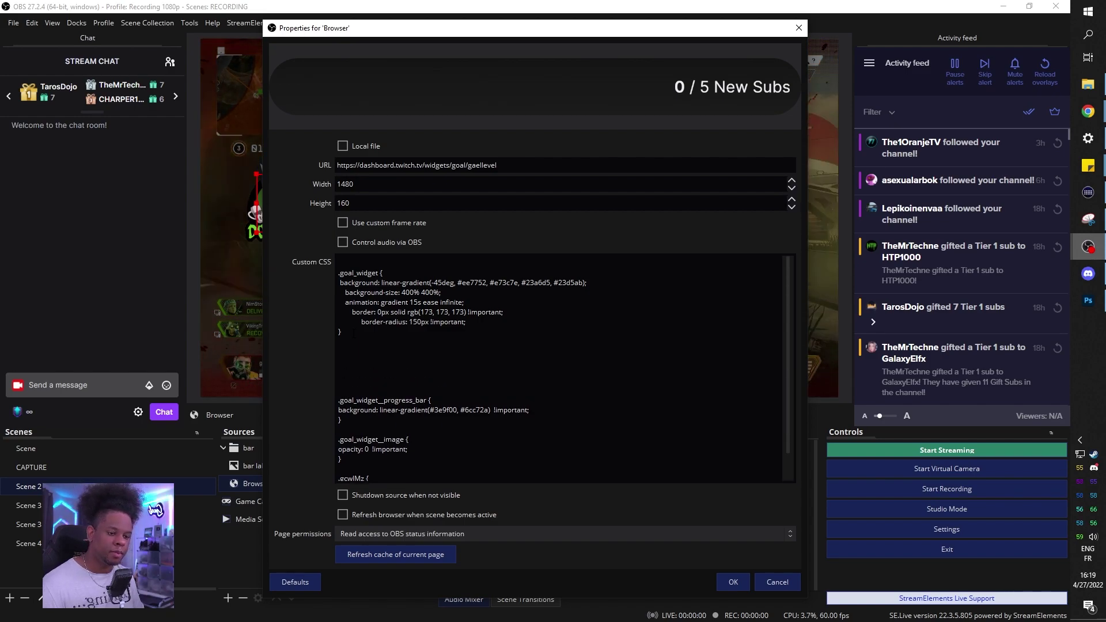
pyautogui.hotkey('ctrl', 'v')
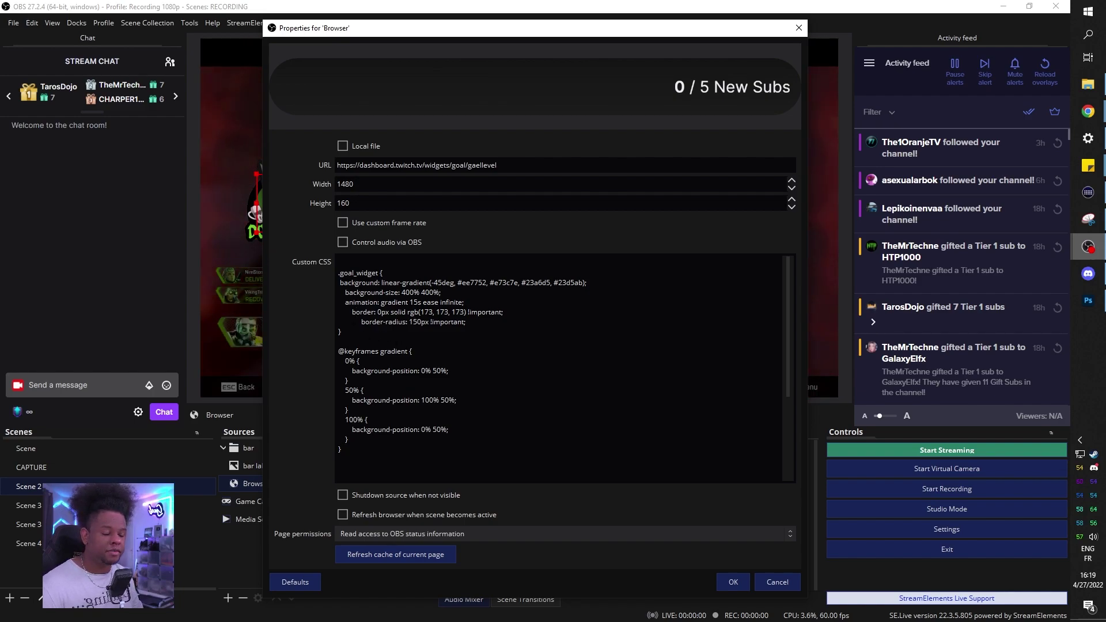
# Compare the OBS CSS against the tweet showing the full widget code
pyautogui.hotkey('alt', 'Tab')
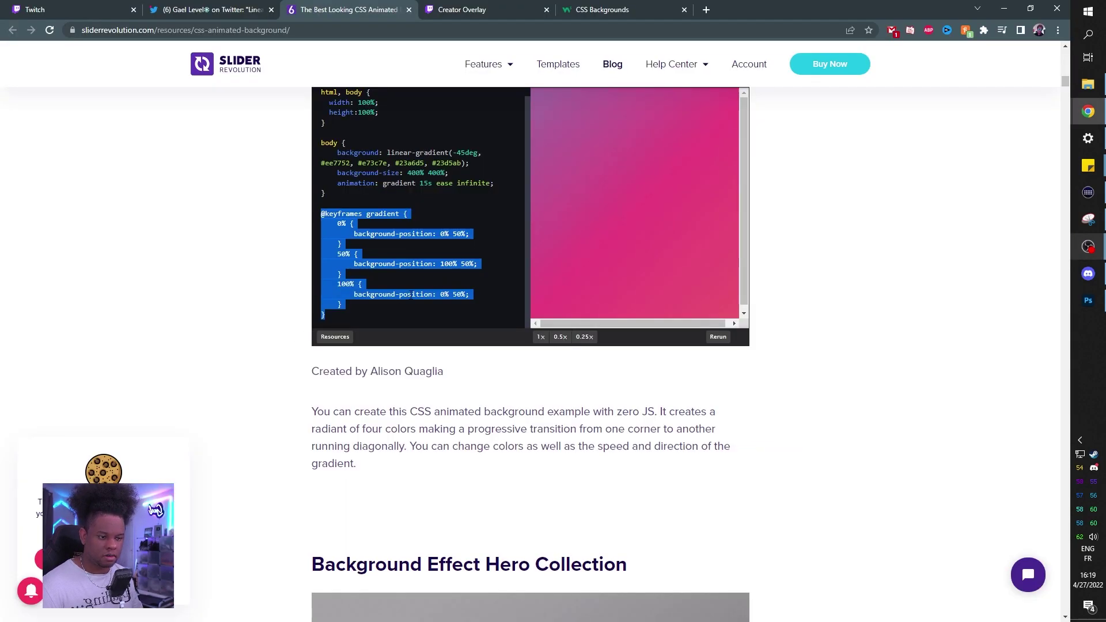
pyautogui.scroll(-2, 399, 294)
pyautogui.scroll(3, 397, 296)
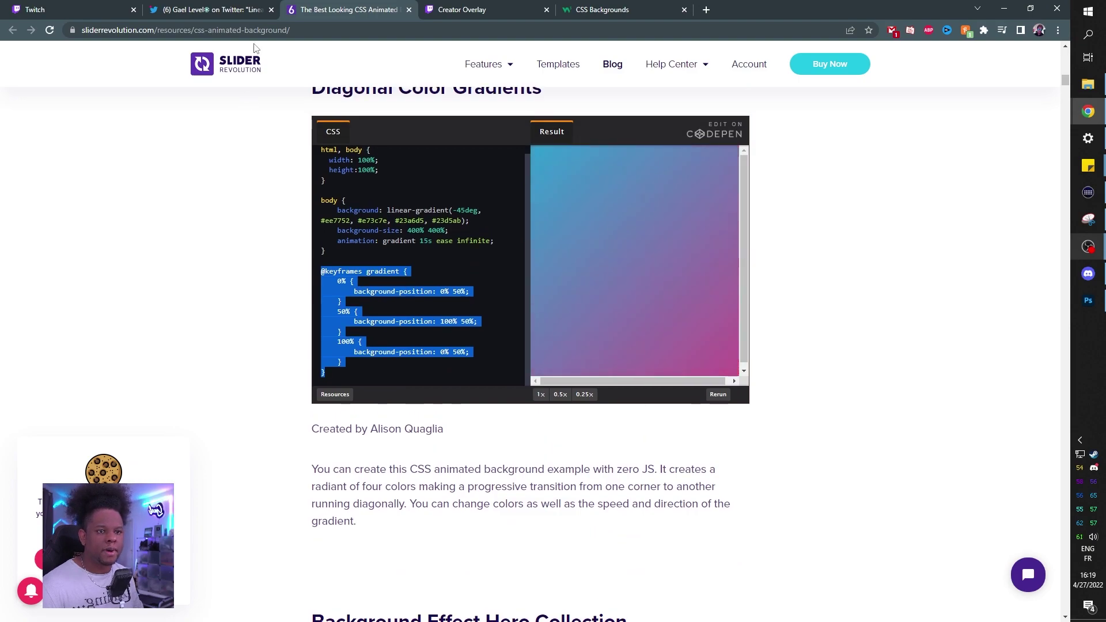
pyautogui.click(216, 10)
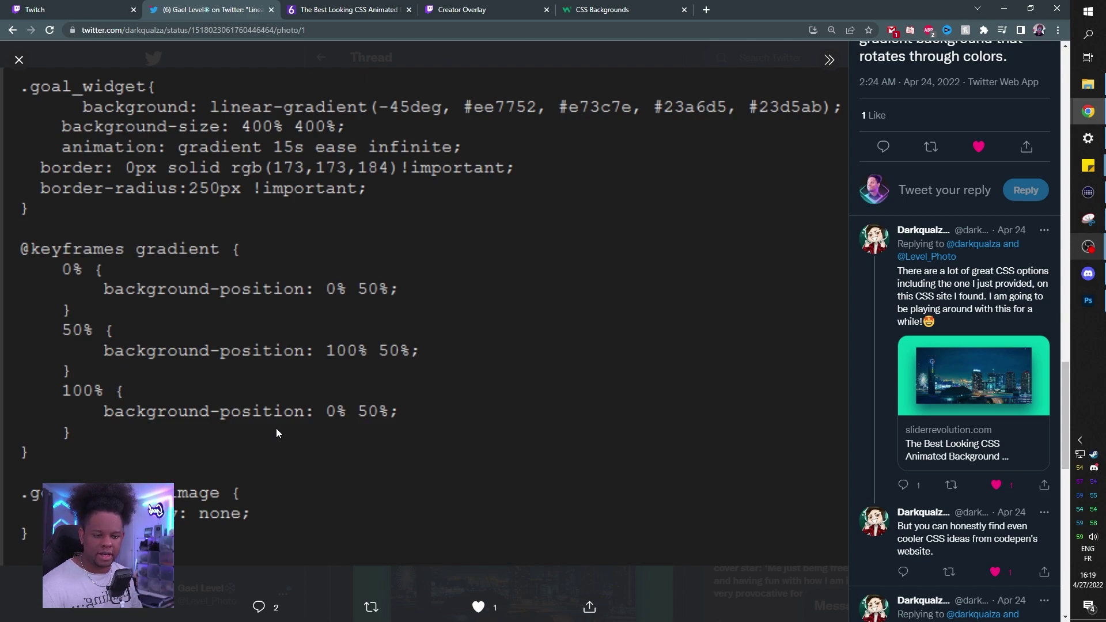
pyautogui.hotkey('alt', 'Tab')
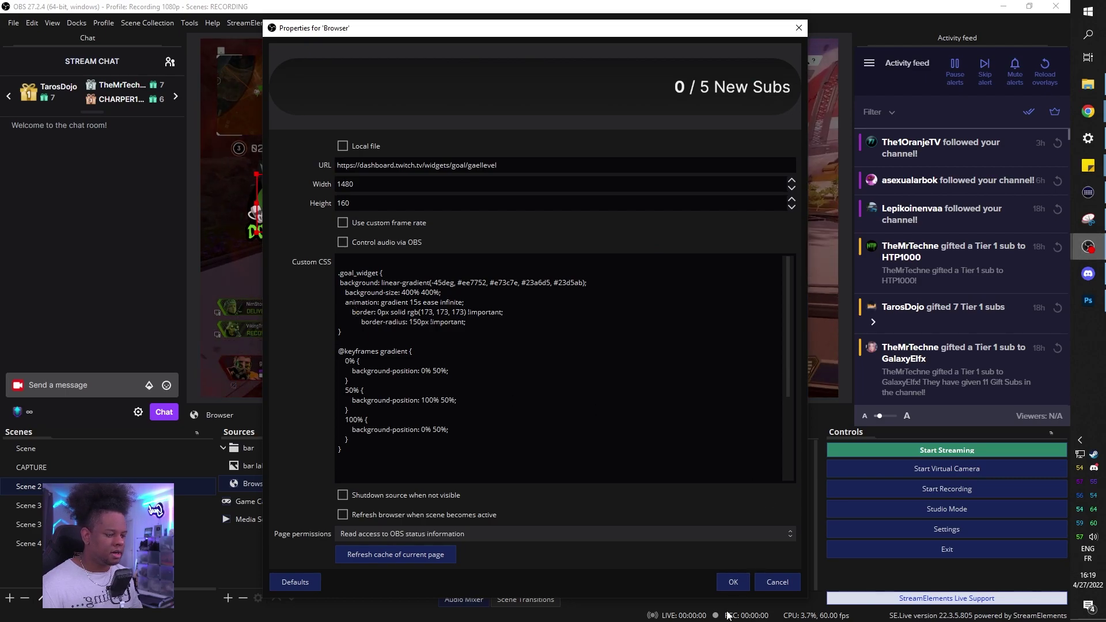
# Apply the gradient CSS to the sub goal bar preview and bring up the Photoshop banner design
pyautogui.click(733, 582)
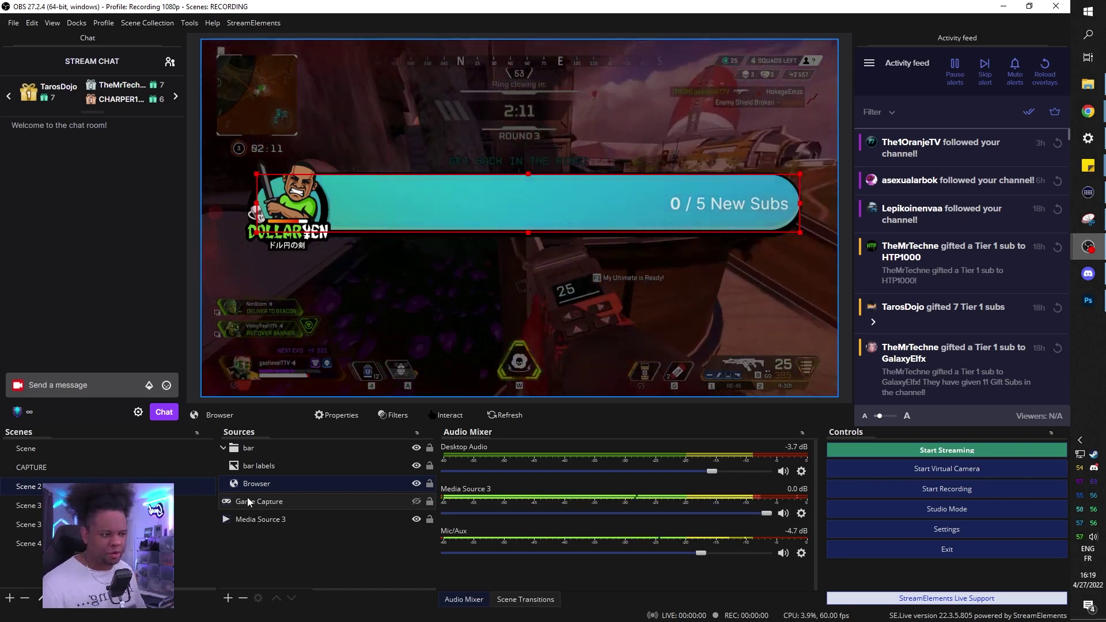
pyautogui.click(1088, 301)
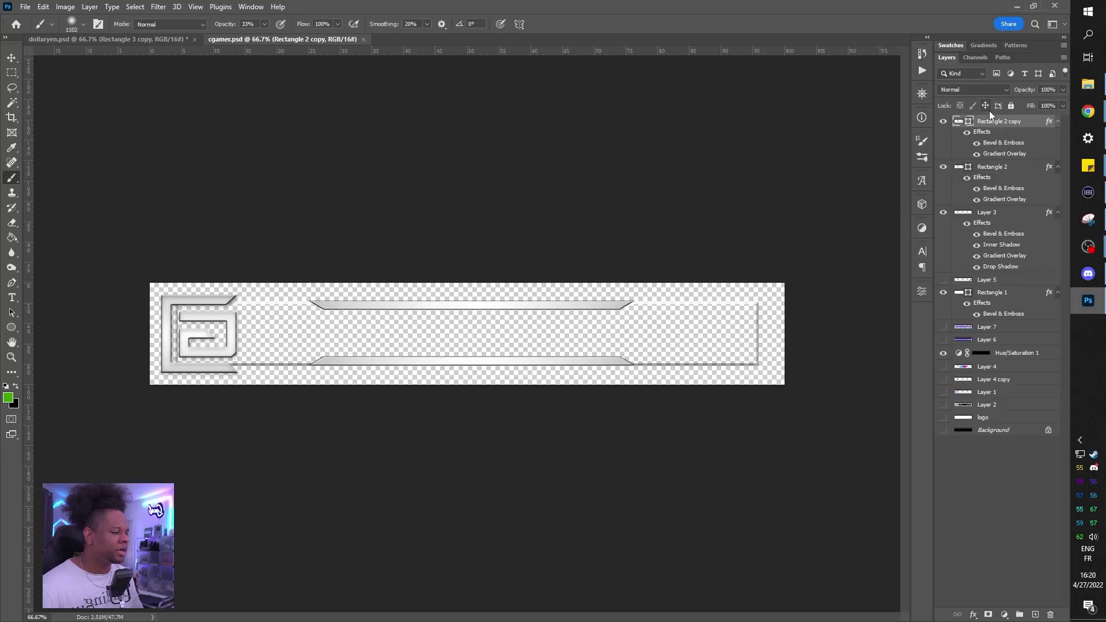
# Hide the silver bar, top bar and logo layers, and show the New Subs Goal gradient layer
pyautogui.click(943, 122)
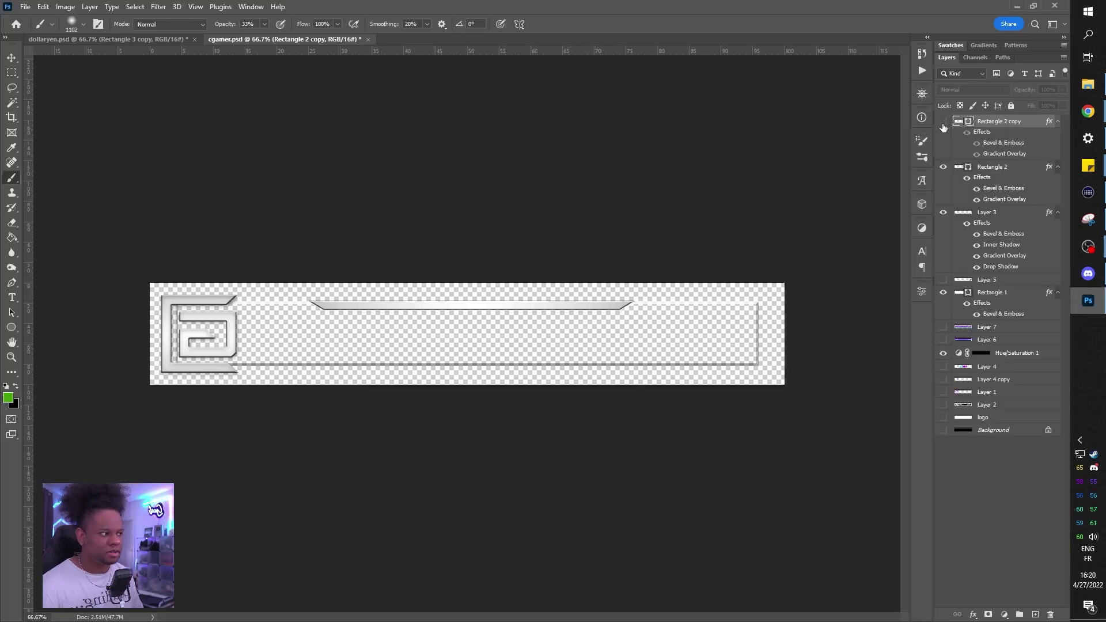
pyautogui.click(942, 167)
pyautogui.click(943, 213)
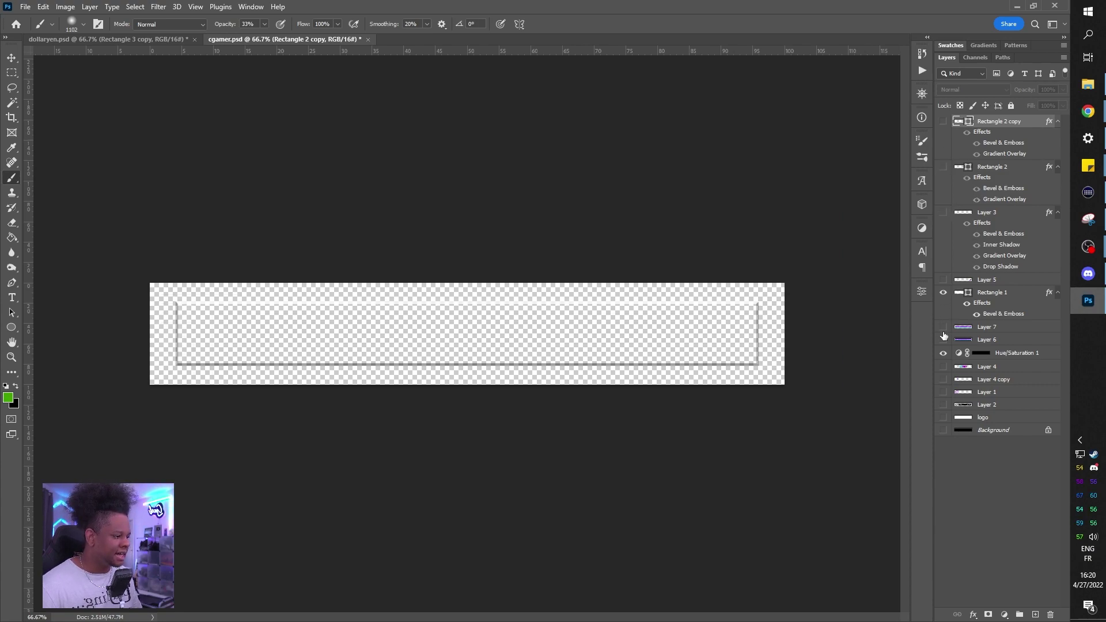
pyautogui.click(944, 328)
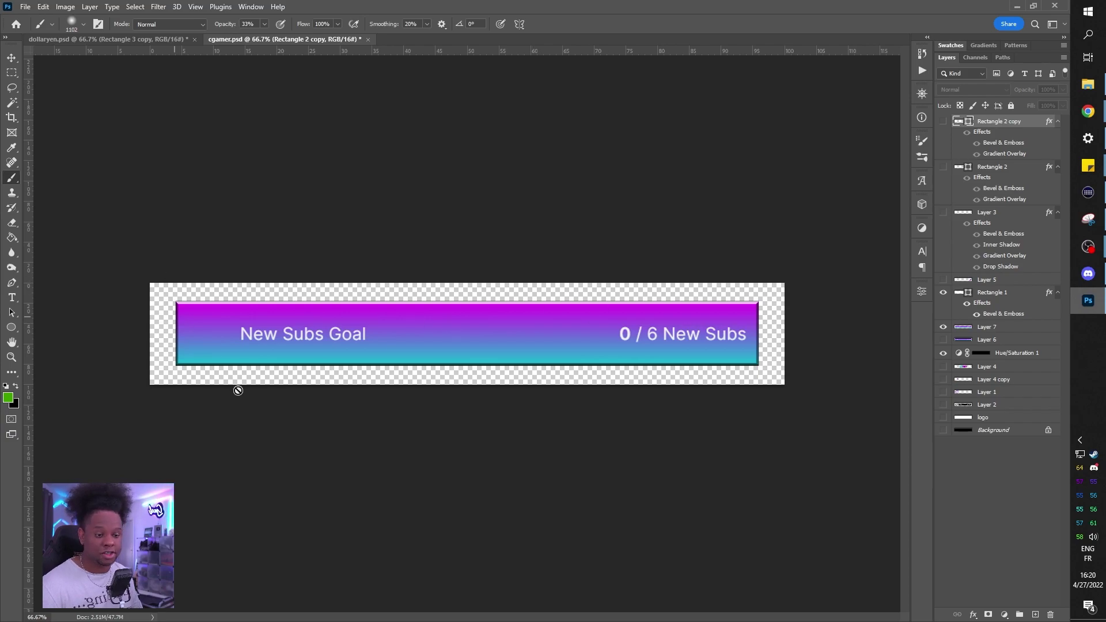
pyautogui.moveTo(1088, 247)
pyautogui.click(1008, 283)
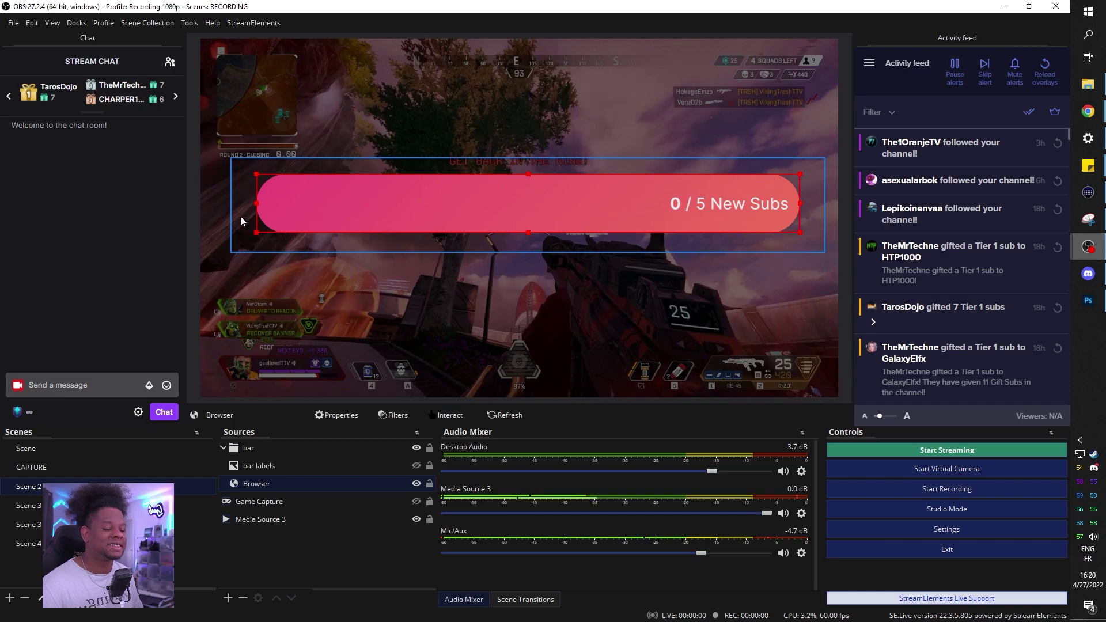
pyautogui.click(1088, 301)
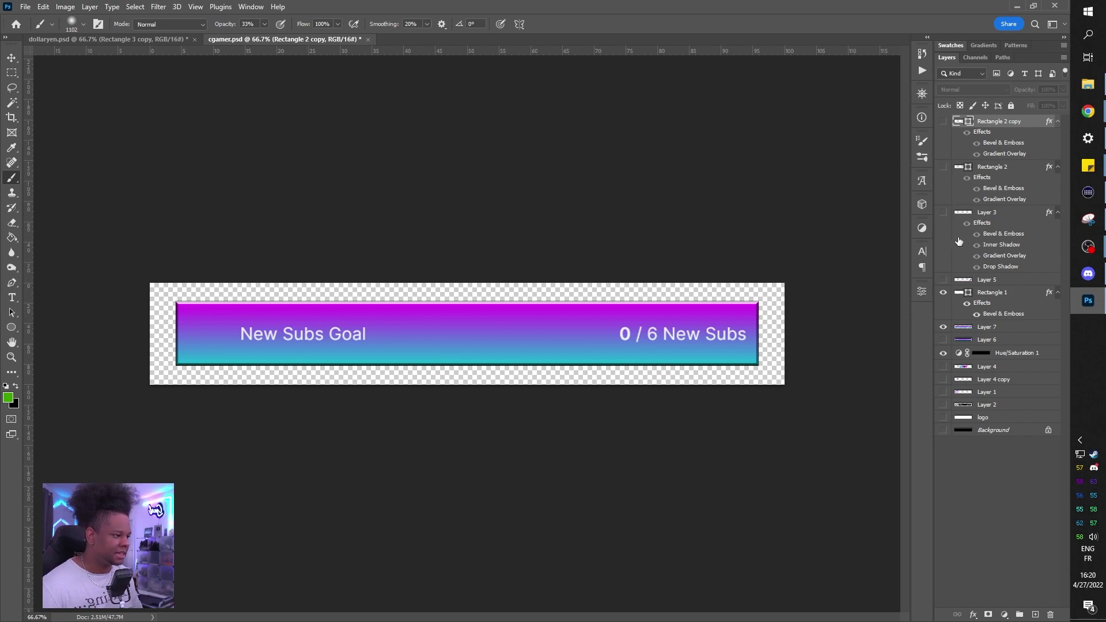
# Re-show the logo, dog, top bar and bottom silver bar layers, then open dollaryen.psd
pyautogui.moveTo(943, 280); pyautogui.dragTo(943, 212)
pyautogui.click(943, 166)
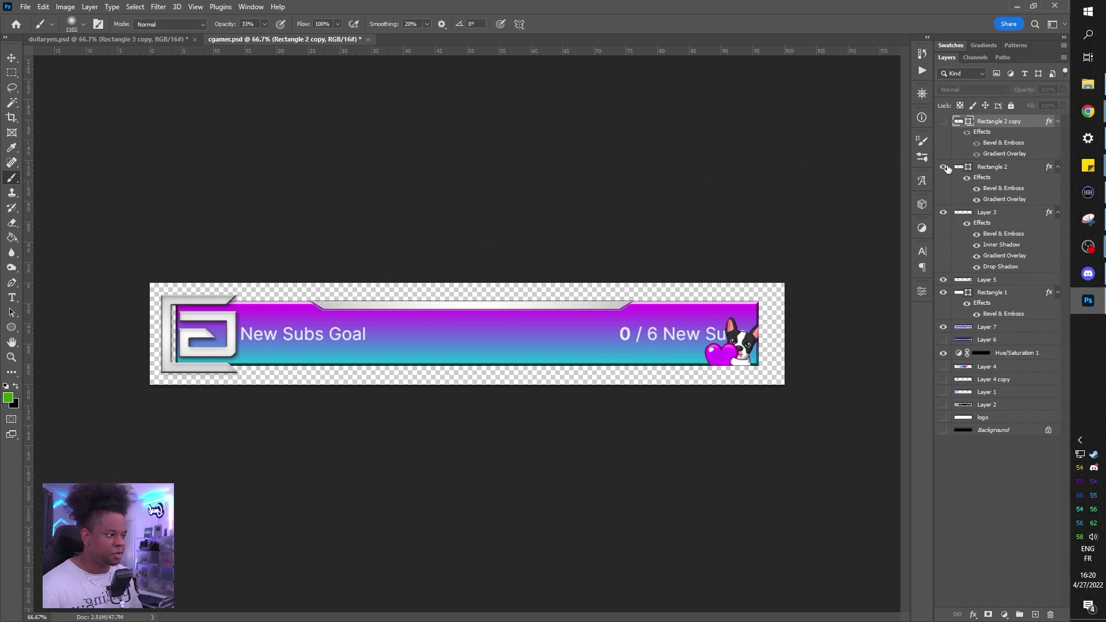
pyautogui.click(942, 121)
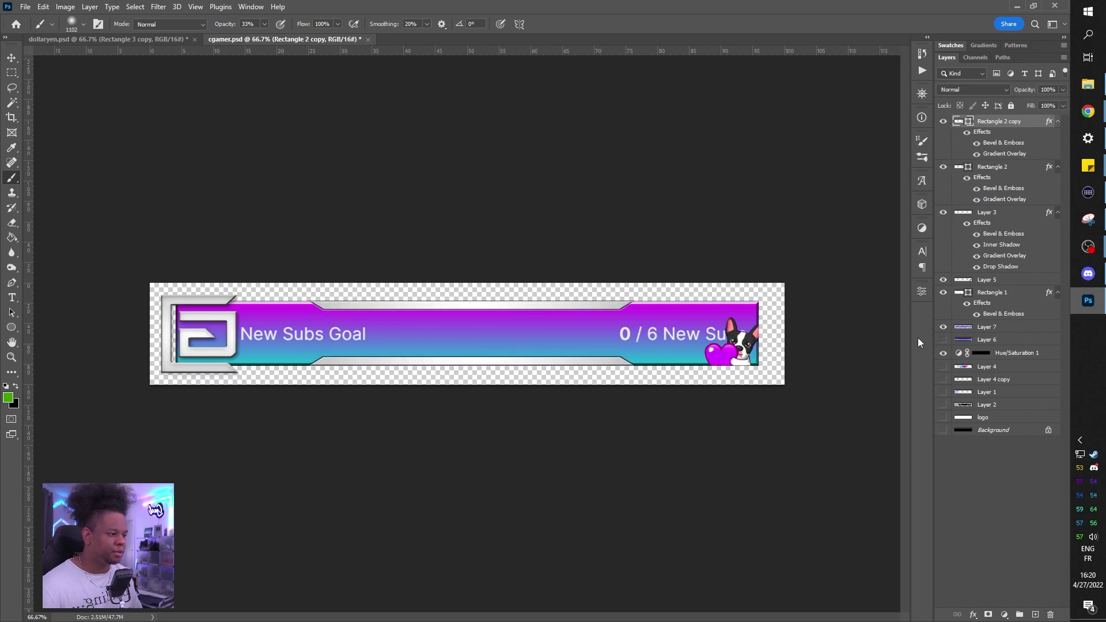
pyautogui.hotkey('ctrl', 'Tab')
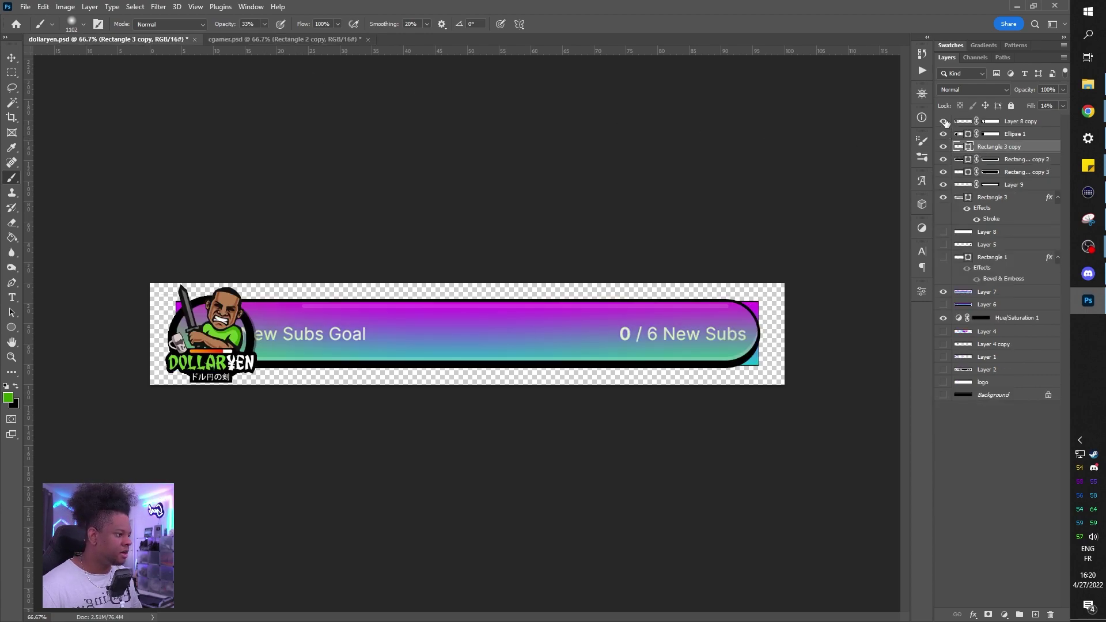
pyautogui.moveTo(945, 121); pyautogui.dragTo(947, 256)
pyautogui.click(943, 198)
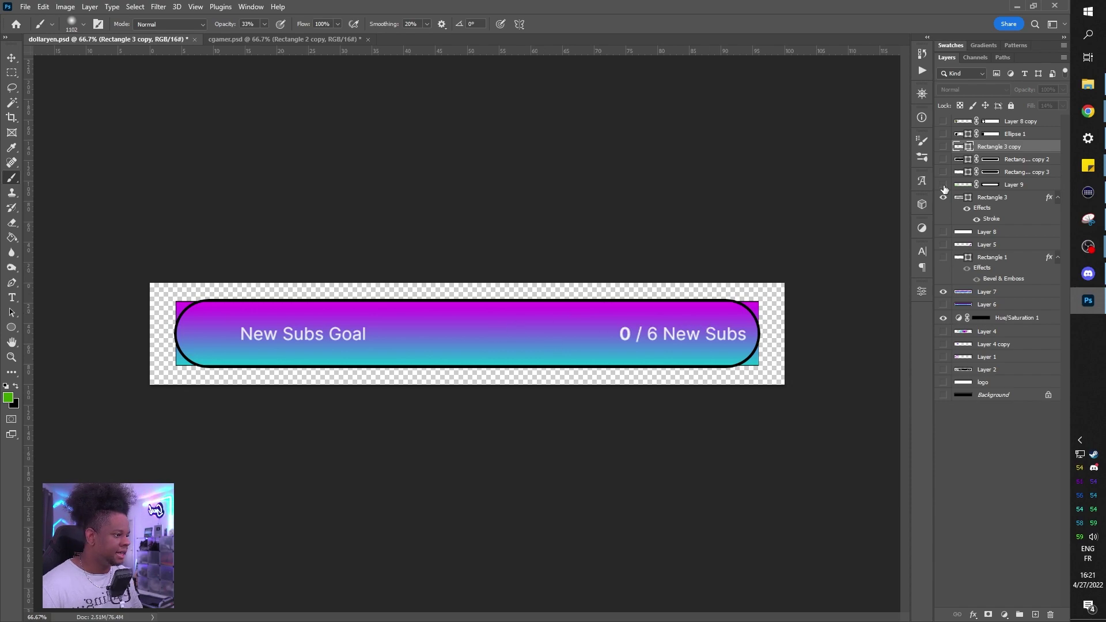
pyautogui.click(942, 185)
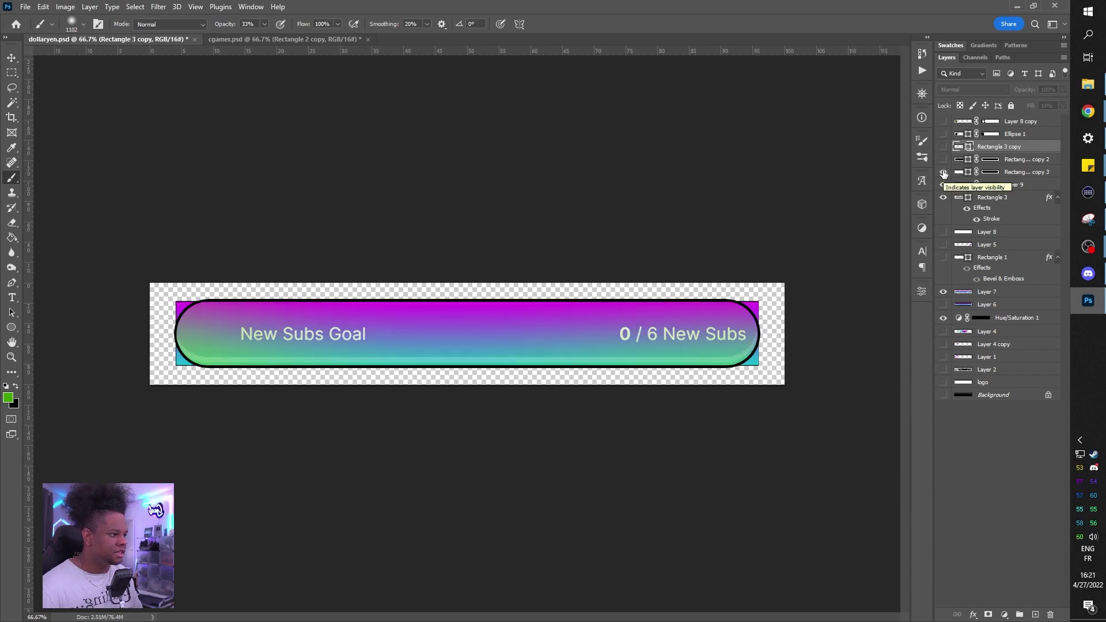